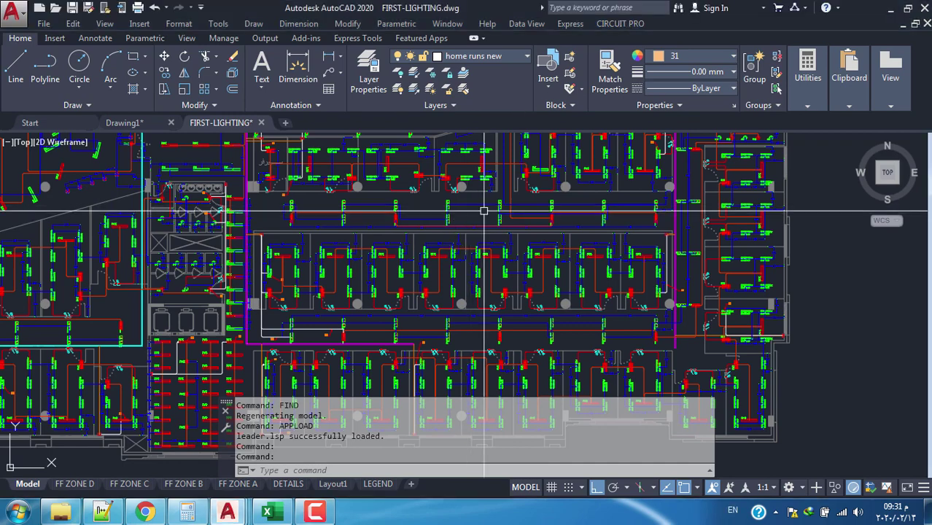
- Pan and zoom around the floor plan to survey the lighting fixtures
mouse_move(467, 202)
middle_mouse_down()
mouse_move(488, 253)
mouse_move(440, 286)
middle_mouse_up()
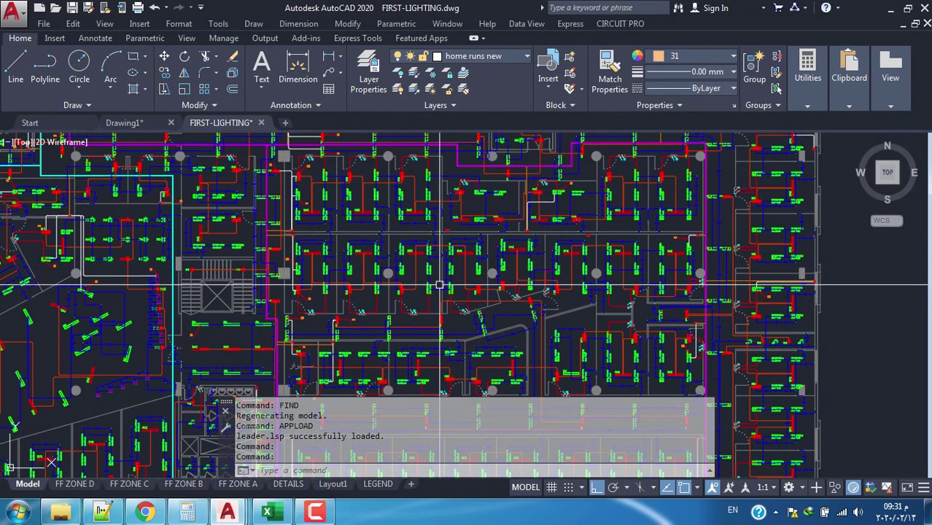
scroll(445, 281, "down", 1)
scroll(466, 273, "down", 1)
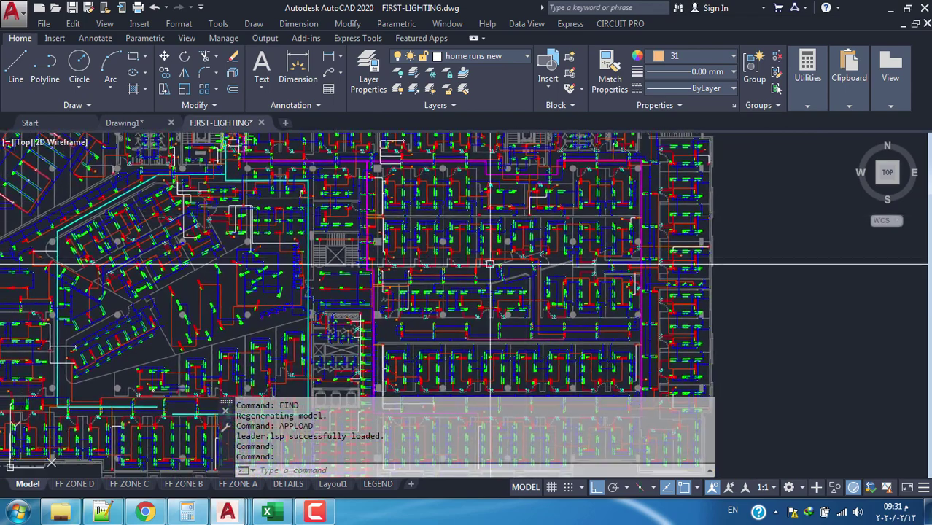
scroll(487, 264, "up", 1)
scroll(467, 262, "up", 1)
scroll(444, 260, "up", 1)
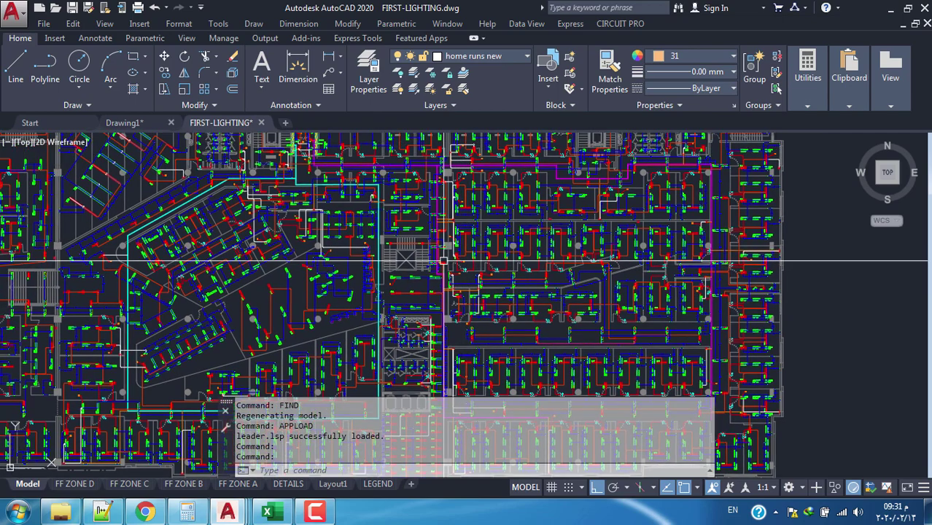
scroll(444, 260, "down", 1)
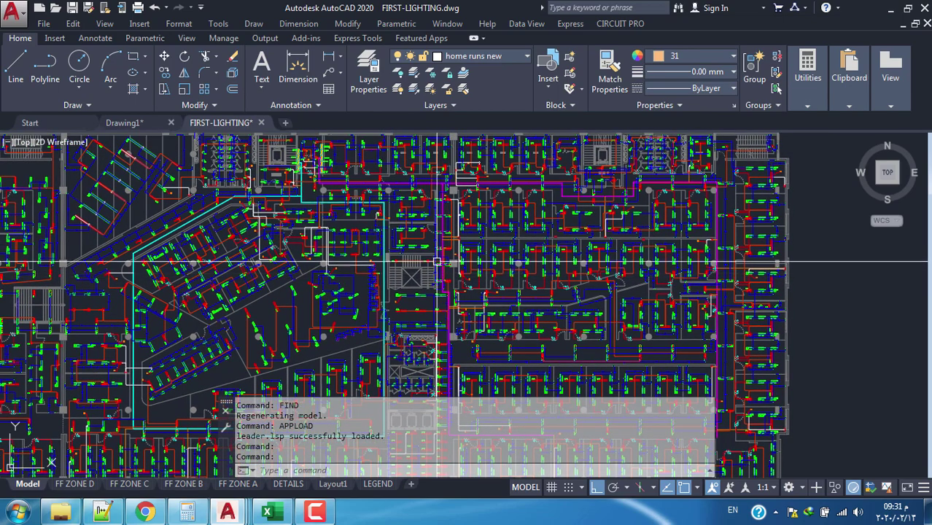
scroll(422, 255, "down", 1)
scroll(428, 253, "down", 1)
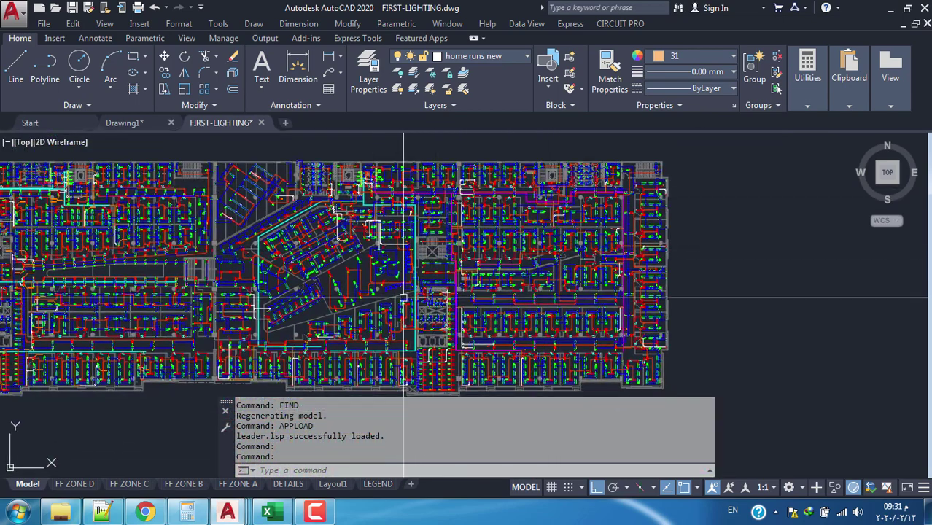
scroll(395, 277, "up", 1)
scroll(390, 277, "up", 1)
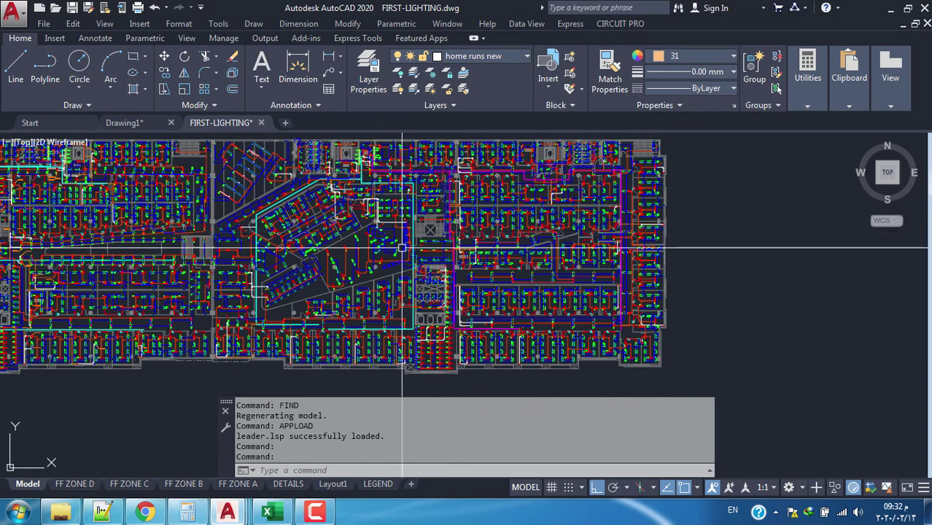
- Nudge the plan right and zoom in close on the fixtures by the angled central wing
middle_click_drag(402, 248, 422, 251)
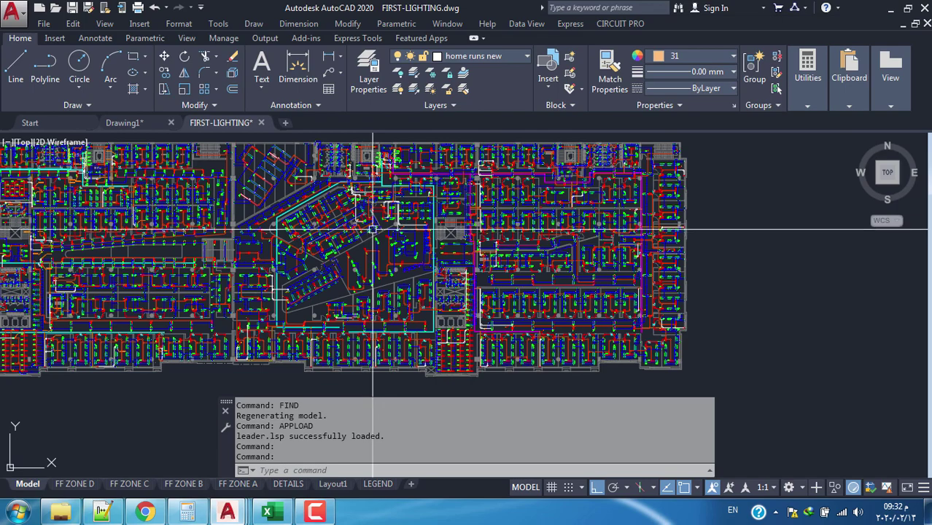
middle_click_drag(371, 237, 382, 249)
scroll(382, 249, "up", 1)
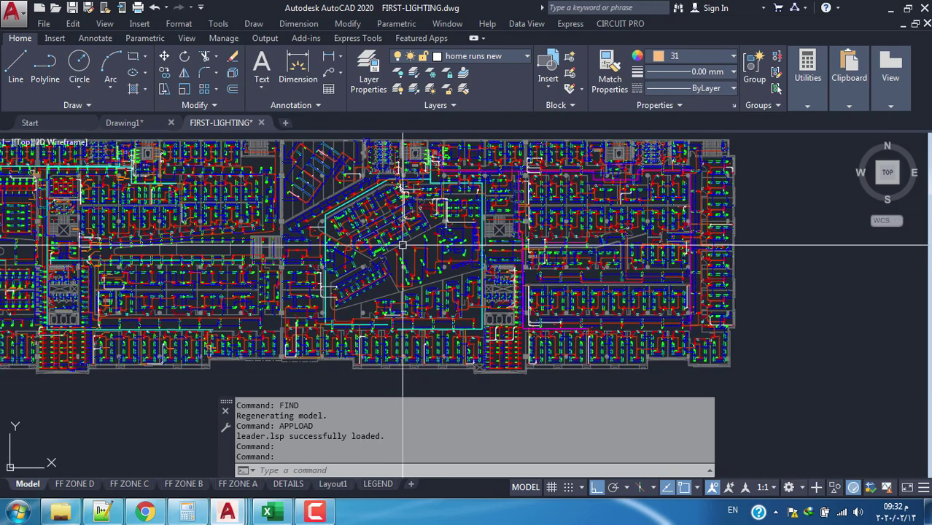
scroll(390, 251, "up", 1)
scroll(401, 255, "up", 1)
scroll(418, 261, "up", 2)
scroll(422, 264, "up", 1)
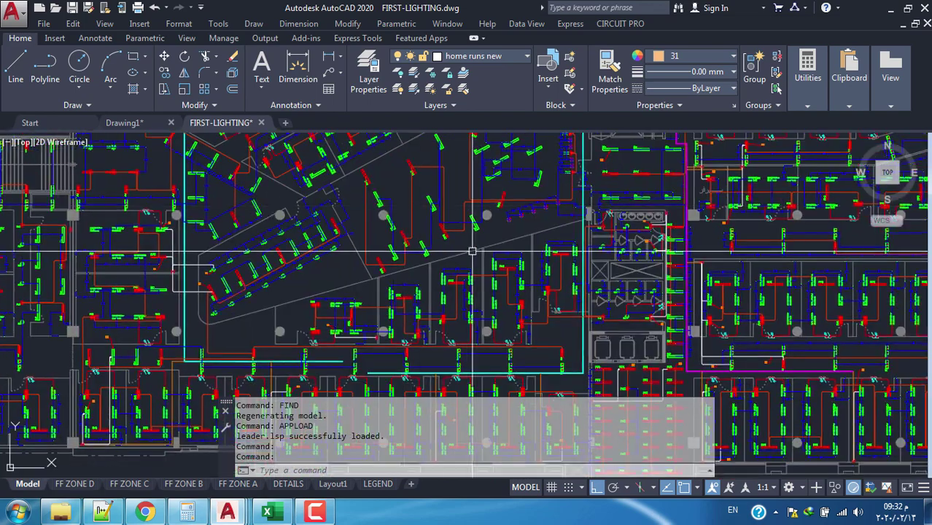
scroll(430, 267, "up", 1)
scroll(438, 271, "up", 1)
scroll(446, 276, "up", 1)
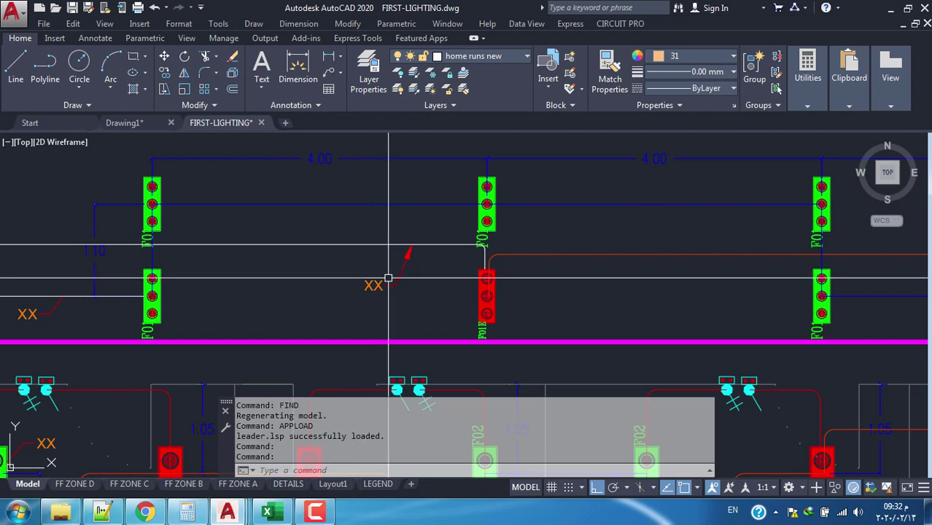
- Window-select the XX label by the red fixture to confirm it is a Standard multileader, then deselect
mouse_move(377, 281)
middle_mouse_down()
mouse_move(444, 283)
mouse_move(422, 293)
middle_mouse_up()
scroll(438, 285, "down", 3)
scroll(507, 274, "up", 2)
scroll(526, 280, "up", 1)
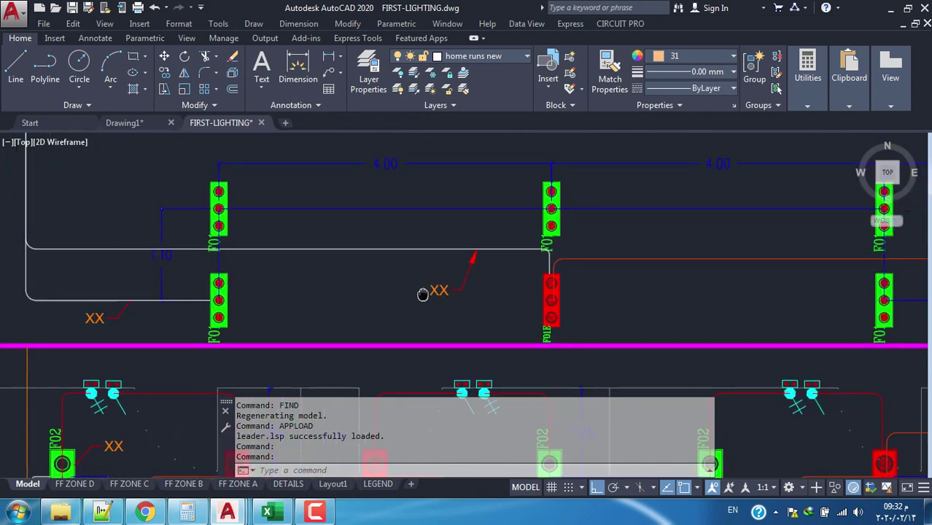
middle_click_drag(478, 260, 420, 260)
scroll(420, 260, "up", 1)
left_click(414, 279)
left_click(345, 300)
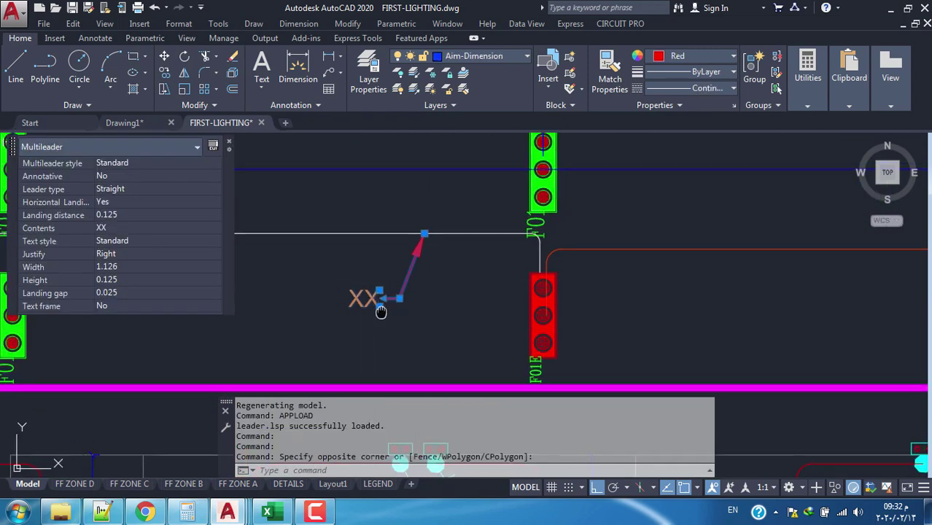
middle_click_drag(344, 301, 459, 299)
key("Escape")
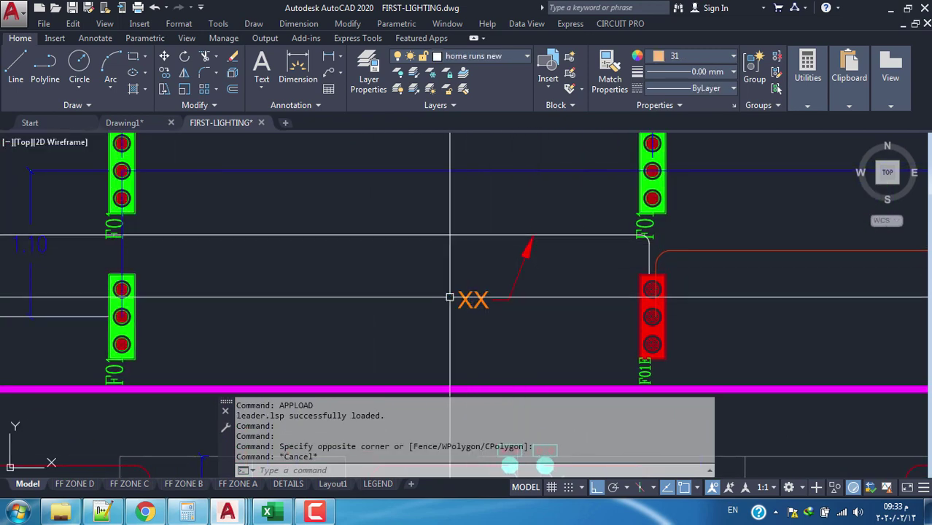
- Centre the view on the XX multileader and select it
scroll(478, 297, "down", 2)
middle_click_drag(485, 298, 441, 317)
scroll(442, 317, "down", 5)
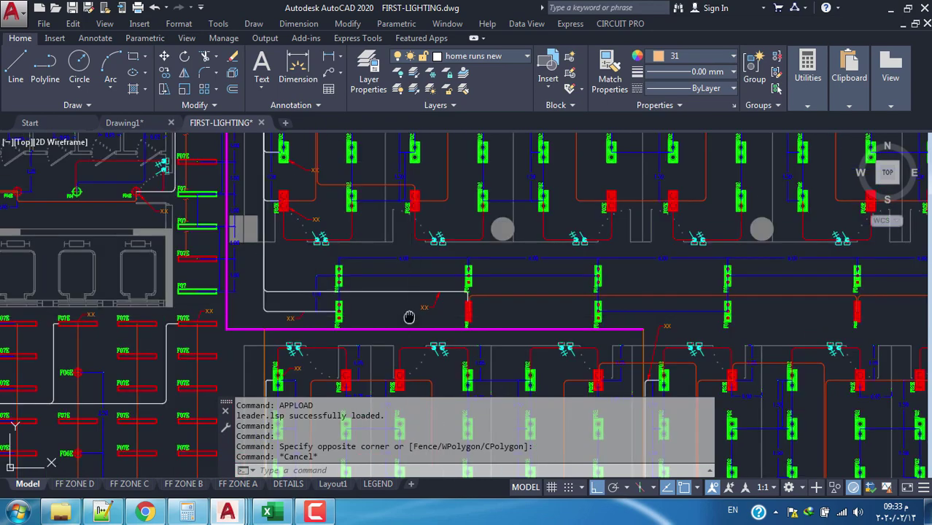
scroll(383, 327, "up", 7)
middle_click_drag(383, 326, 428, 313)
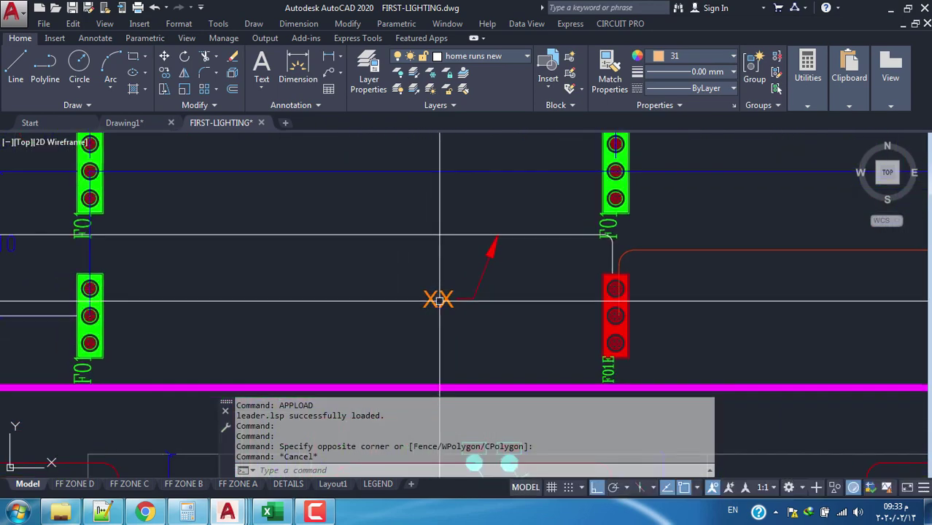
left_click(434, 301)
- Copy the XX label with C from a base point onto the next fixture up
type("c")
key("Return")
left_click(496, 235)
scroll(511, 229, "down", 5)
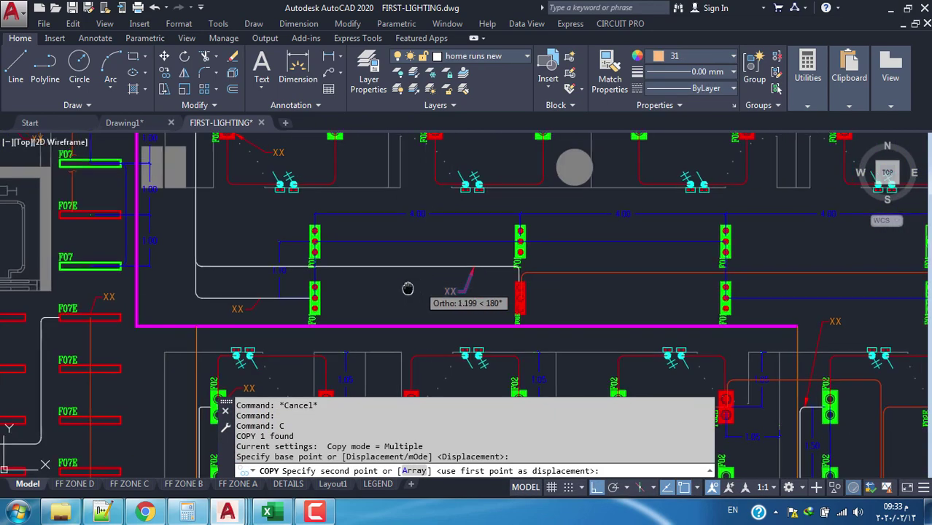
scroll(415, 266, "up", 1)
middle_click_drag(416, 266, 408, 241)
scroll(402, 237, "up", 2)
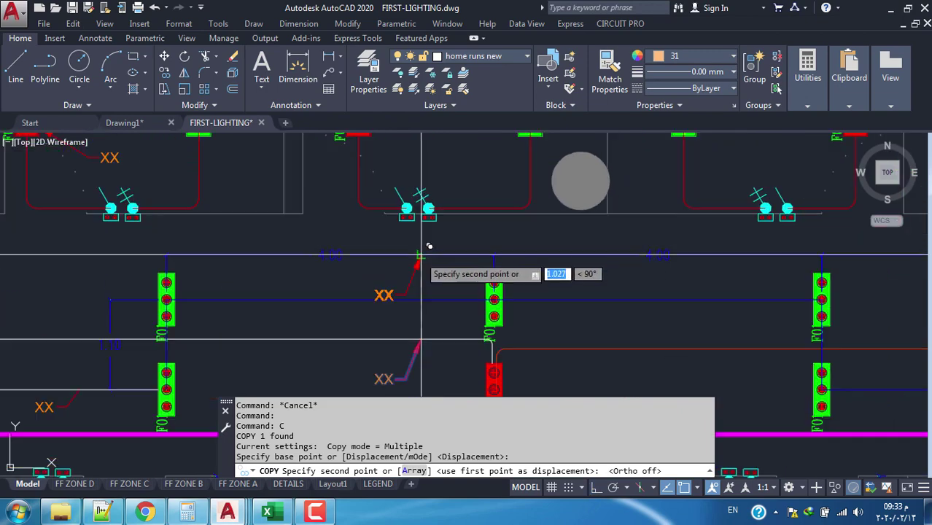
left_click(422, 269)
scroll(555, 250, "down", 3)
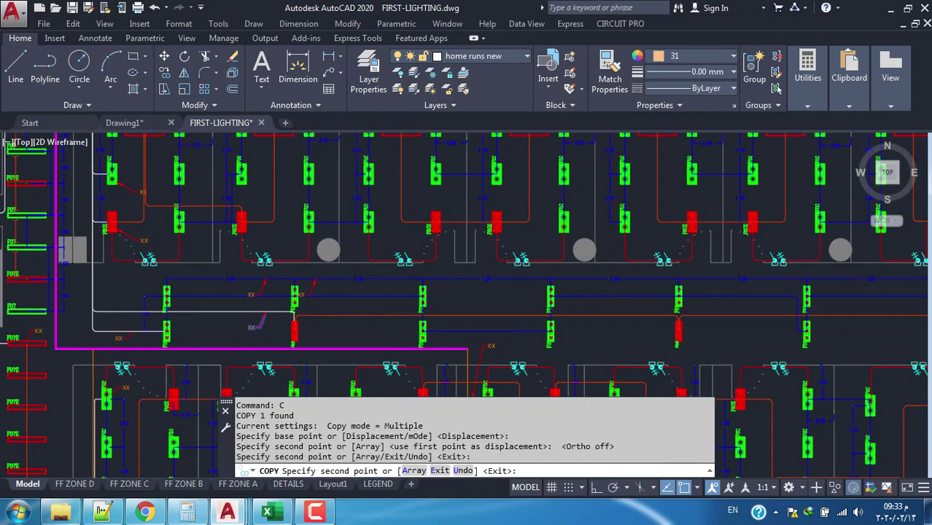
scroll(415, 288, "down", 2)
scroll(173, 274, "down", 2)
scroll(174, 274, "up", 10)
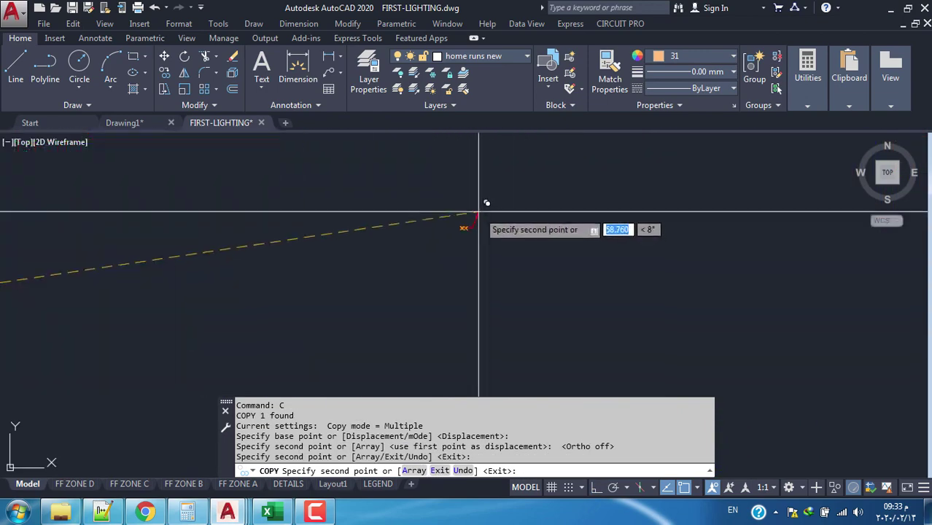
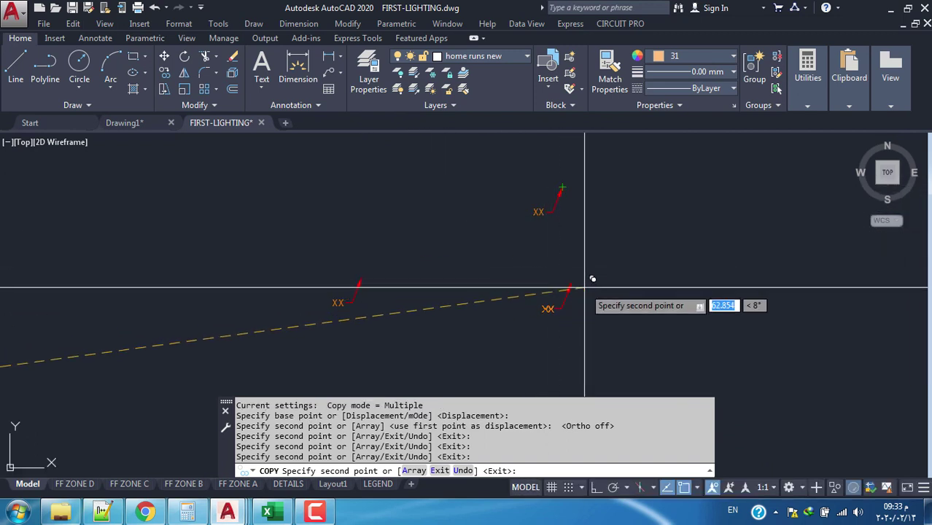
- Place the last three copies of the XX fixture leader along the dashed run and end COPY
left_click(628, 286)
middle_click_drag(701, 324, 666, 323)
left_click(632, 293)
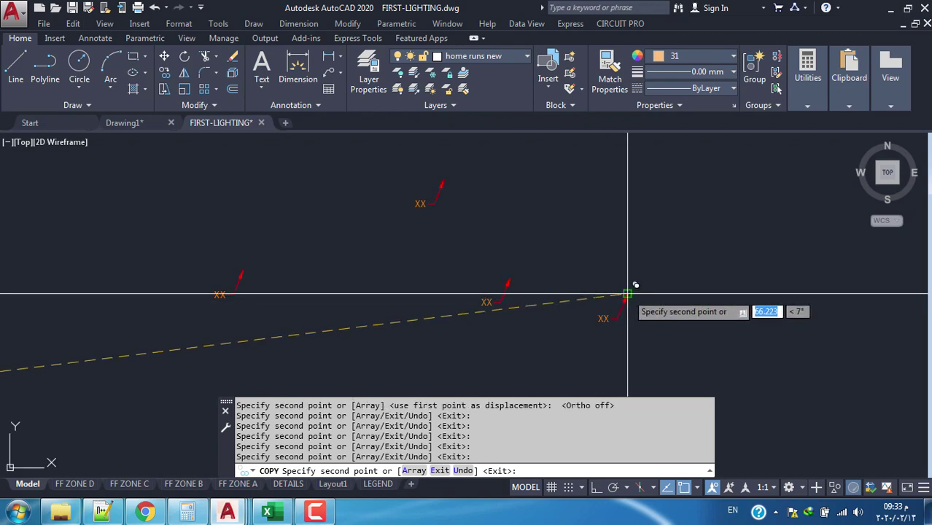
left_click(675, 191)
scroll(503, 264, "down", 2)
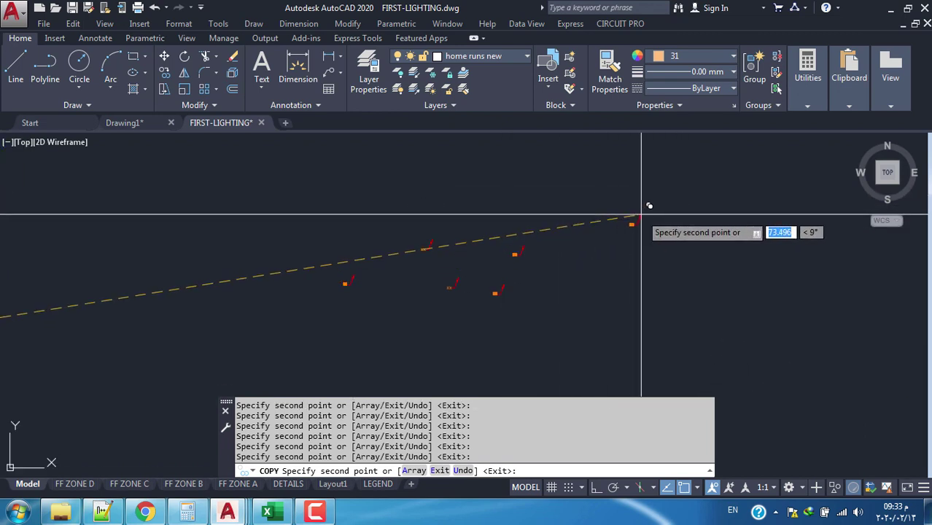
key("Escape")
- Check the six copied XX leaders with a crossing selection, then enter NUMCIR
scroll(634, 226, "up", 2)
scroll(656, 197, "up", 1)
scroll(663, 187, "up", 2)
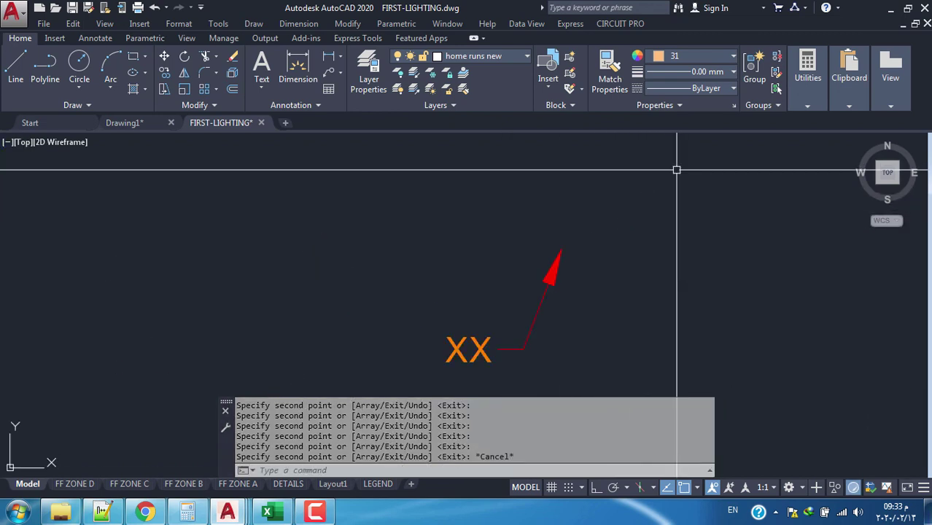
scroll(555, 276, "down", 3)
scroll(503, 266, "down", 2)
scroll(454, 259, "down", 1)
scroll(438, 259, "up", 2)
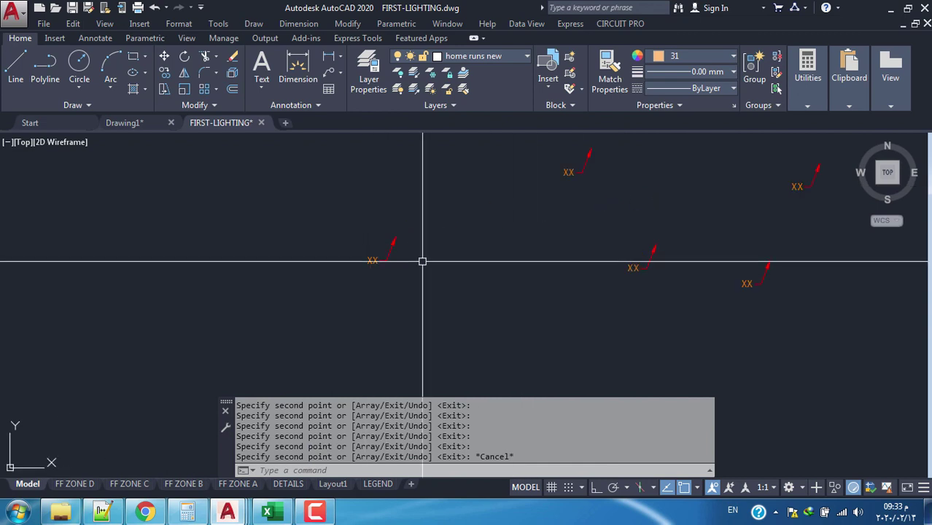
scroll(379, 259, "up", 3)
scroll(341, 277, "down", 3)
scroll(358, 284, "down", 2)
scroll(374, 278, "down", 1)
scroll(466, 264, "up", 1)
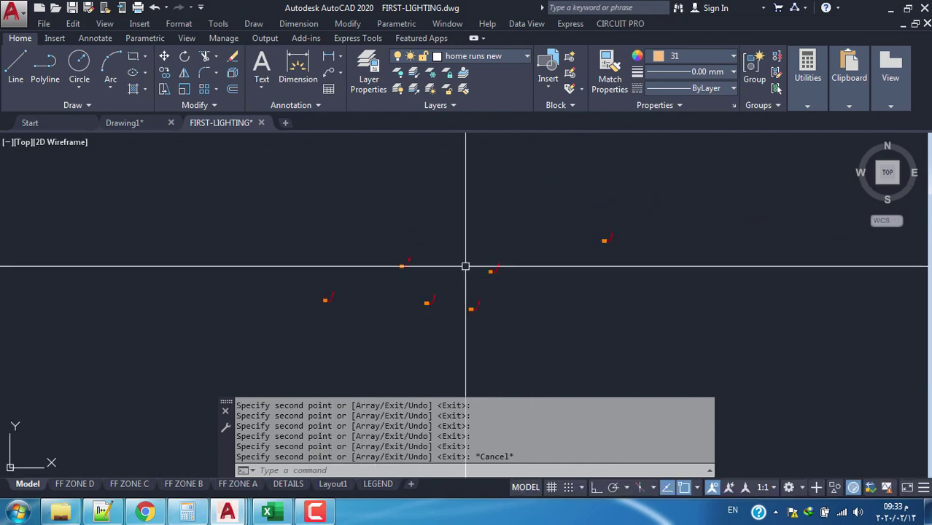
left_click(638, 203)
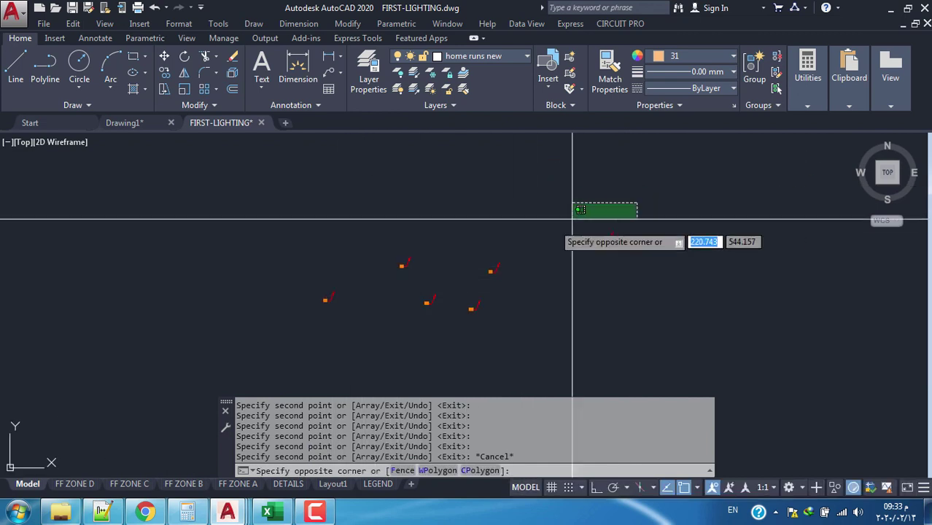
left_click(235, 332)
key("Escape")
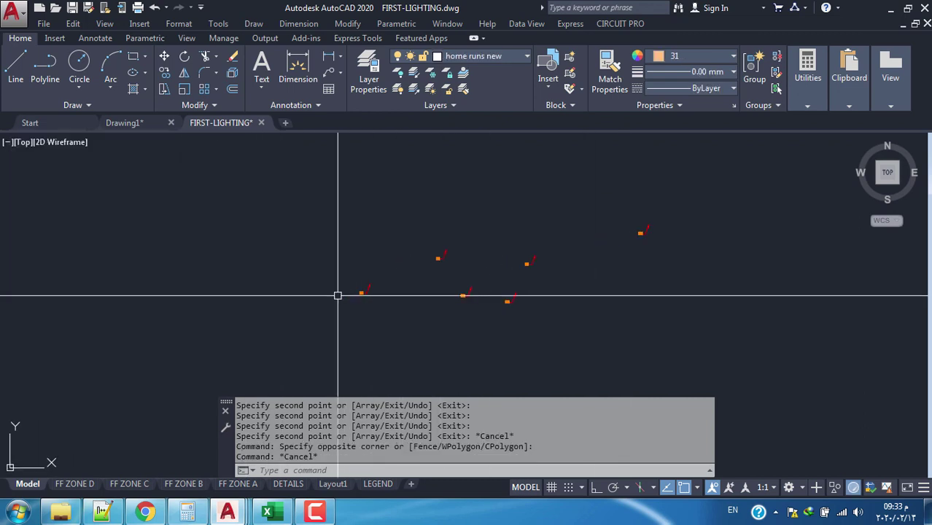
type("NU")
type("MCIR")
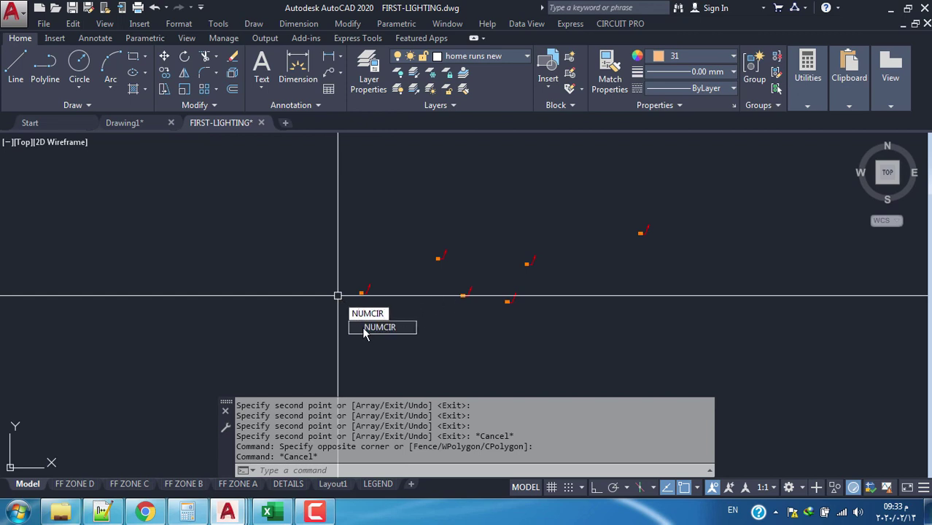
- Start NUMCIR and crossing-select the six XX leaders to number
left_click(392, 330)
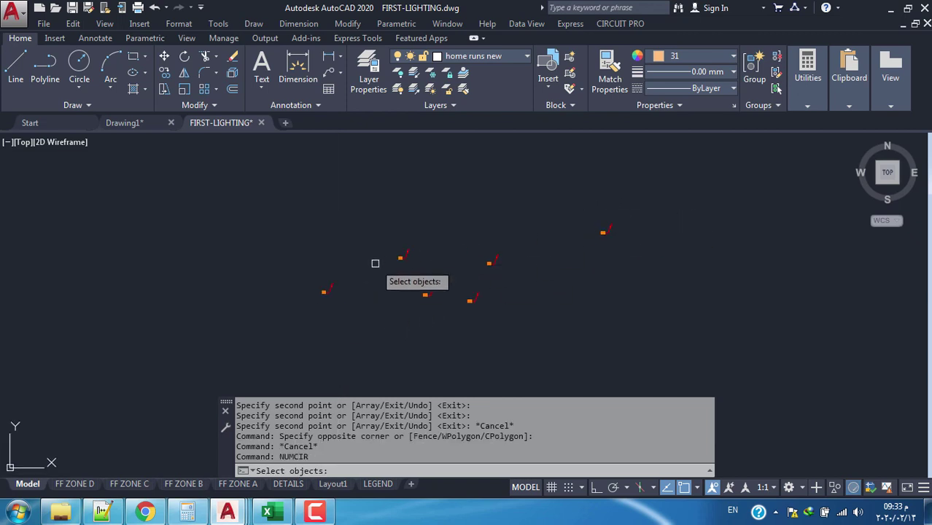
left_click(643, 213)
left_click(204, 347)
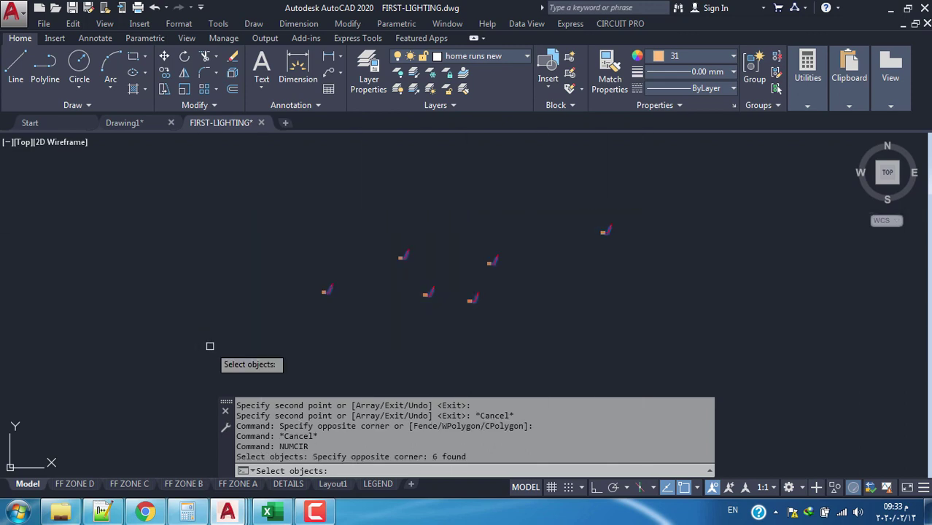
key("Return")
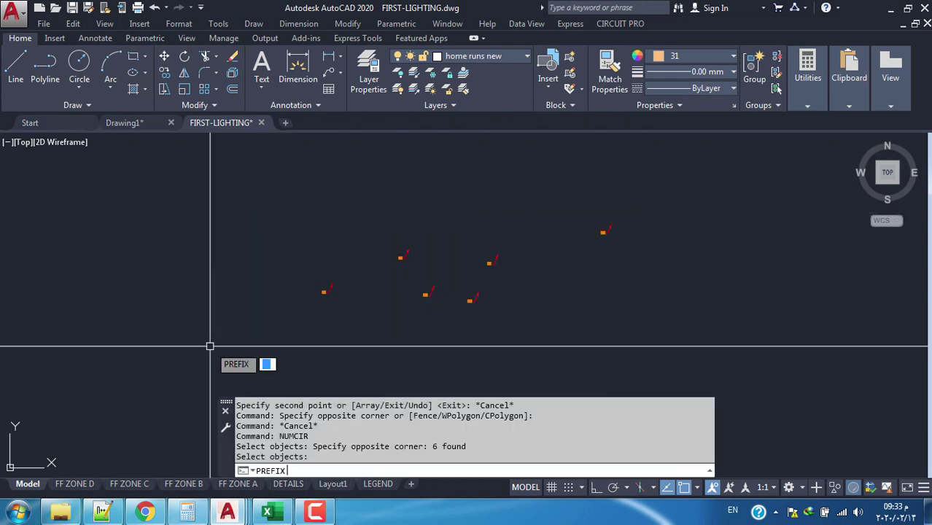
scroll(354, 279, "up", 1)
scroll(357, 281, "up", 1)
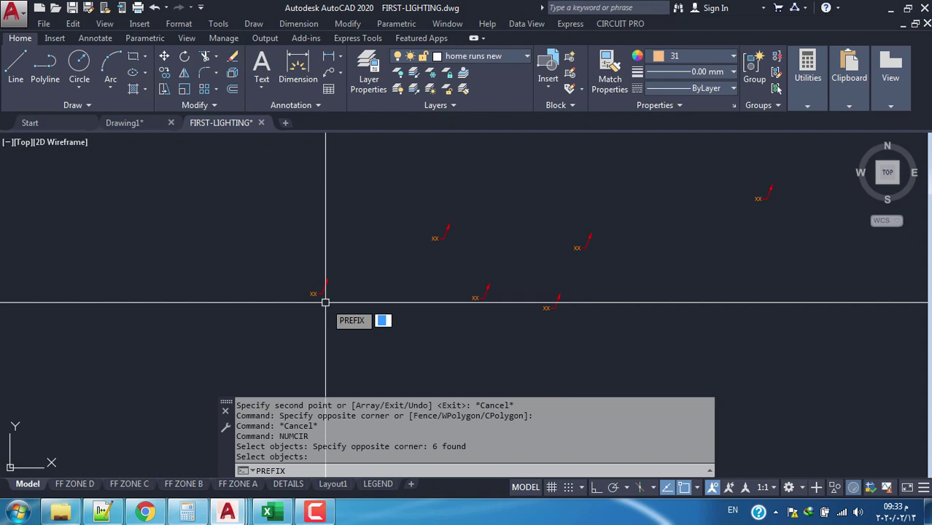
- Number them with prefix L, suffix /DB1, starting at 1, text height 7
type("L")
key("Return")
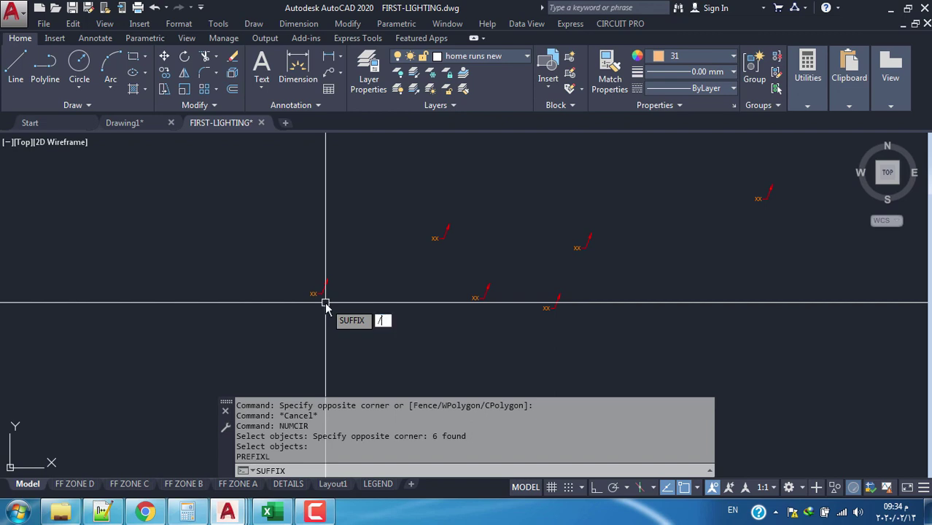
type("/DB1")
key("Return")
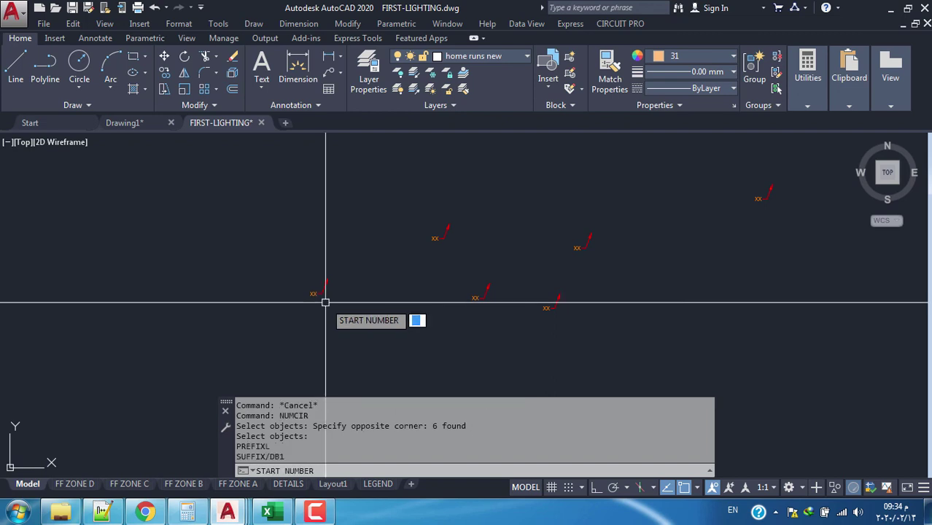
middle_click_drag(365, 273, 329, 278)
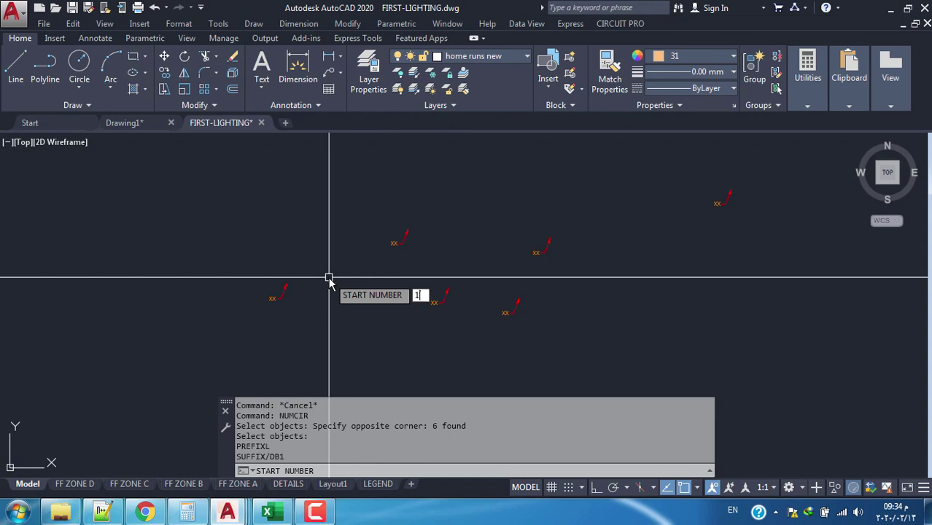
key("Return")
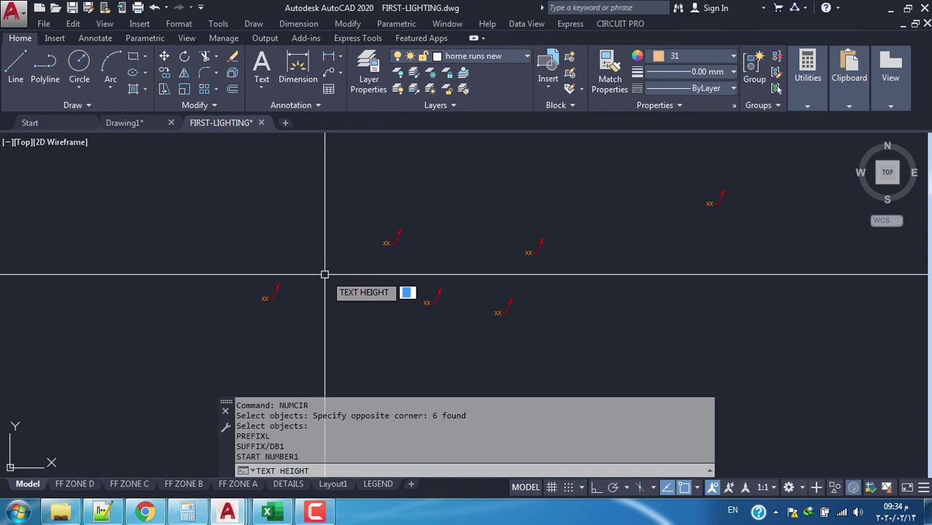
middle_click_drag(318, 276, 322, 282)
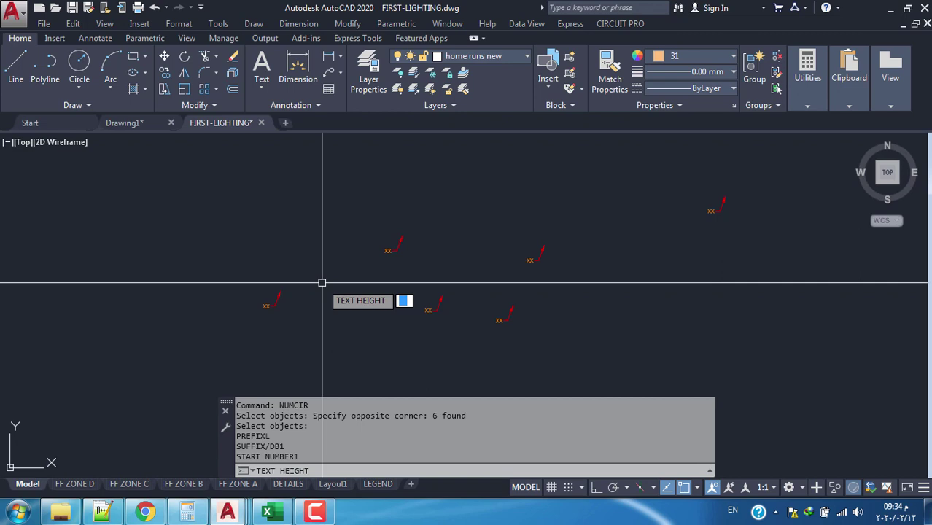
type("7")
key("Return")
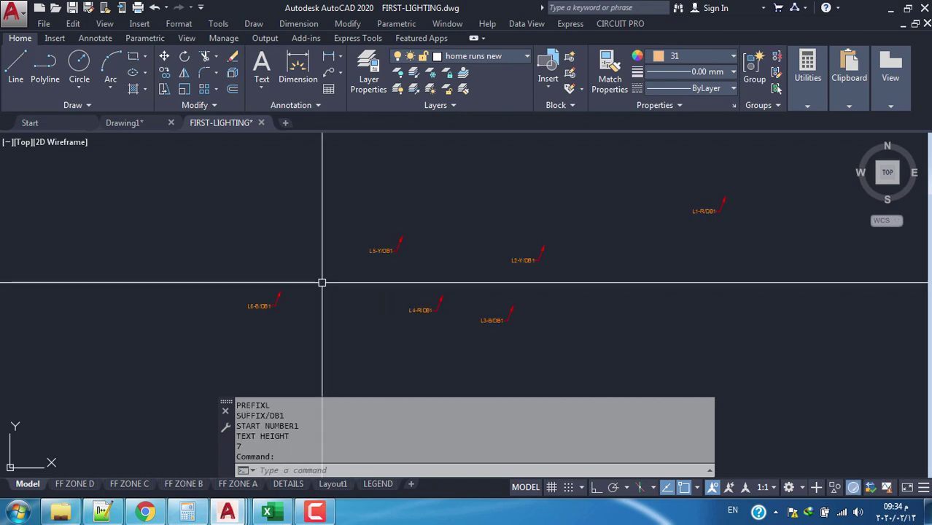
scroll(758, 182, "up", 4)
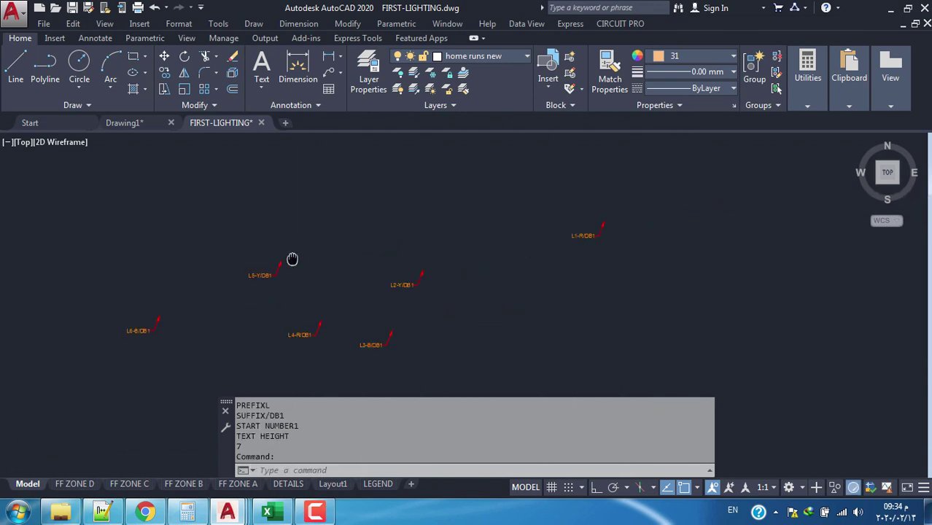
scroll(615, 251, "up", 2)
middle_click_drag(616, 251, 407, 268)
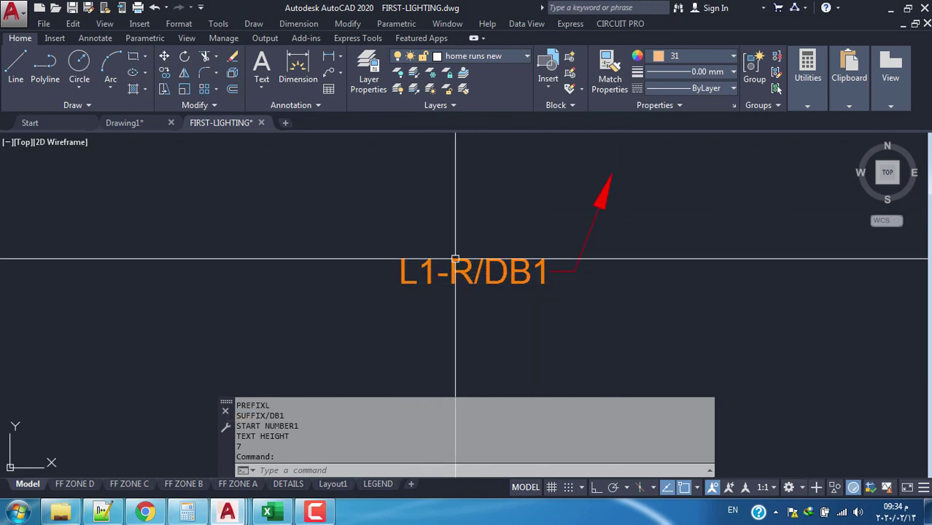
middle_click_drag(563, 262, 516, 263)
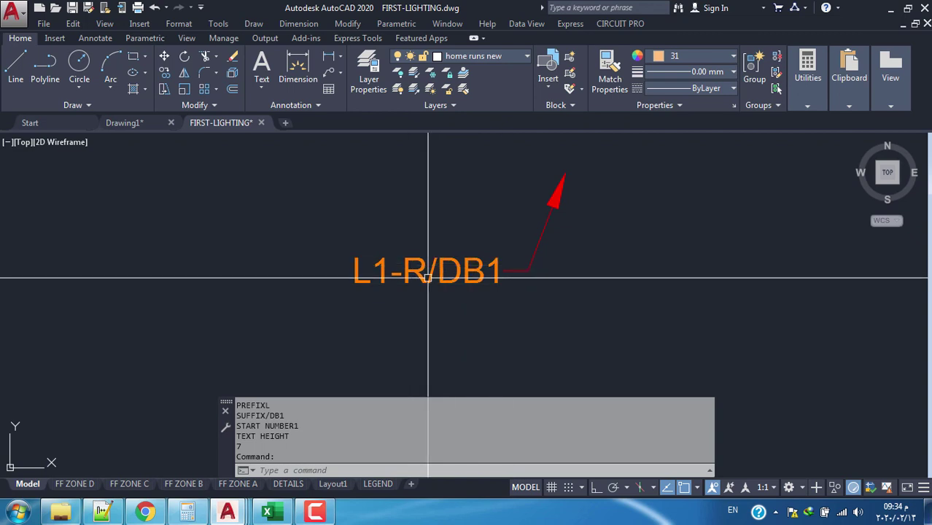
scroll(499, 272, "down", 5)
middle_click_drag(422, 277, 502, 242)
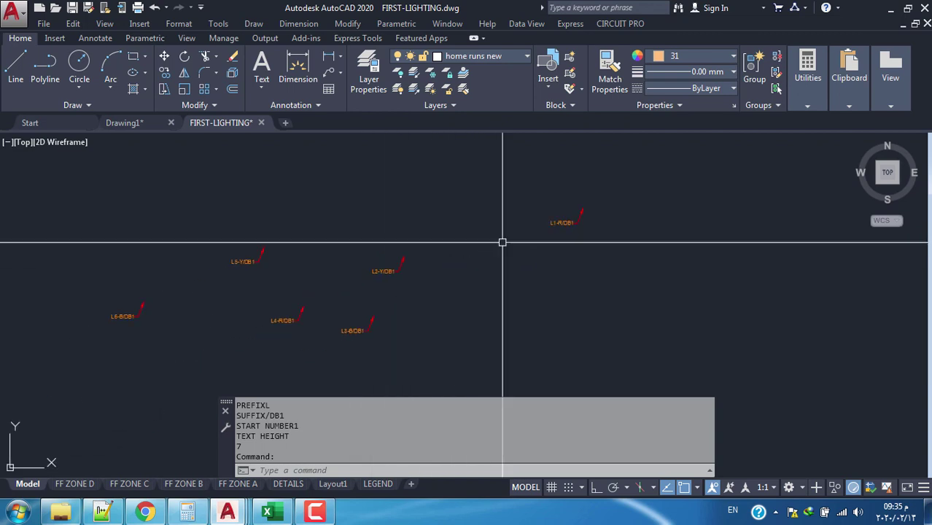
scroll(580, 226, "down", 4)
left_click(624, 198)
left_click(322, 317)
scroll(439, 288, "up", 2)
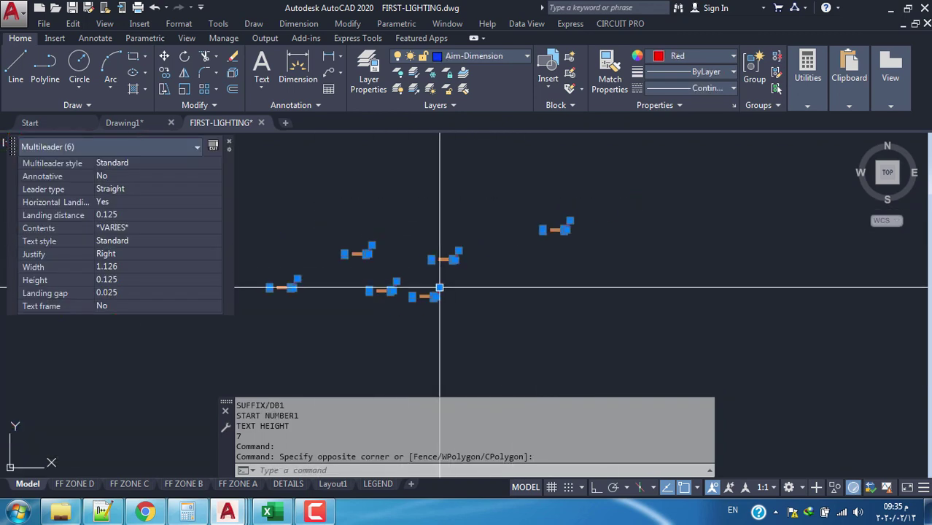
key("Escape")
scroll(639, 231, "up", 3)
scroll(638, 231, "up", 3)
left_click(484, 251)
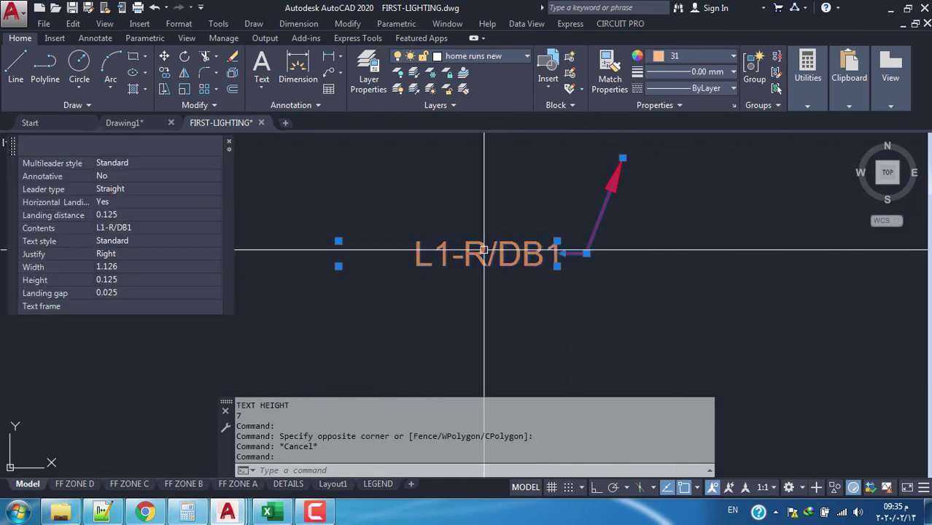
double_click(484, 251)
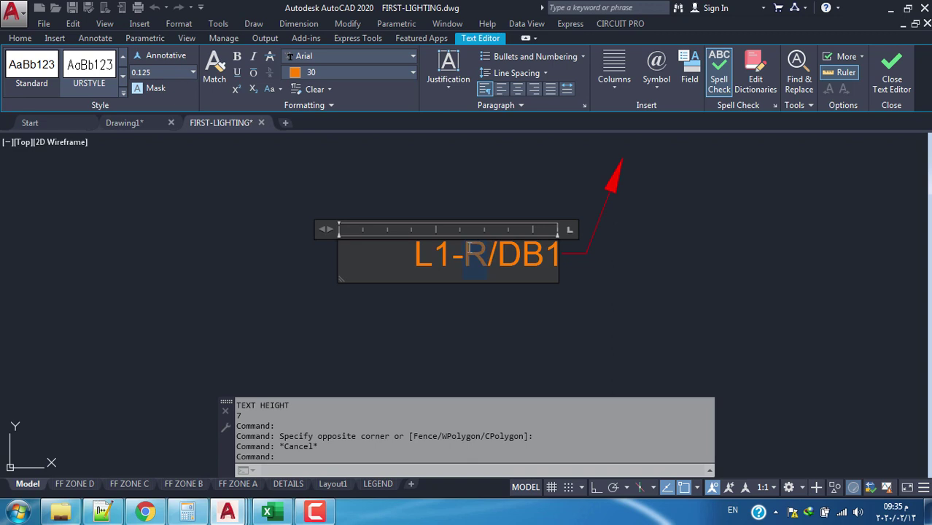
left_click(329, 309)
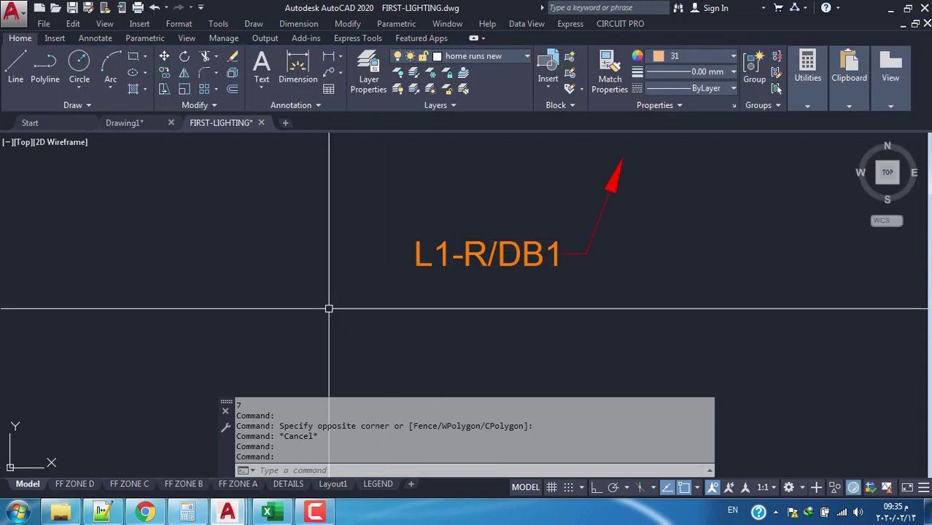
scroll(324, 289, "down", 5)
scroll(361, 273, "down", 2)
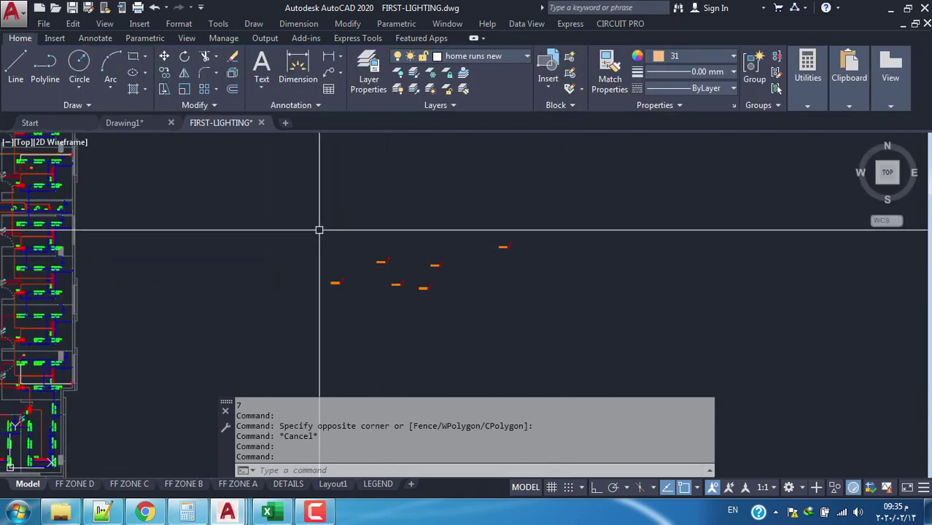
middle_click_drag(431, 245, 410, 250)
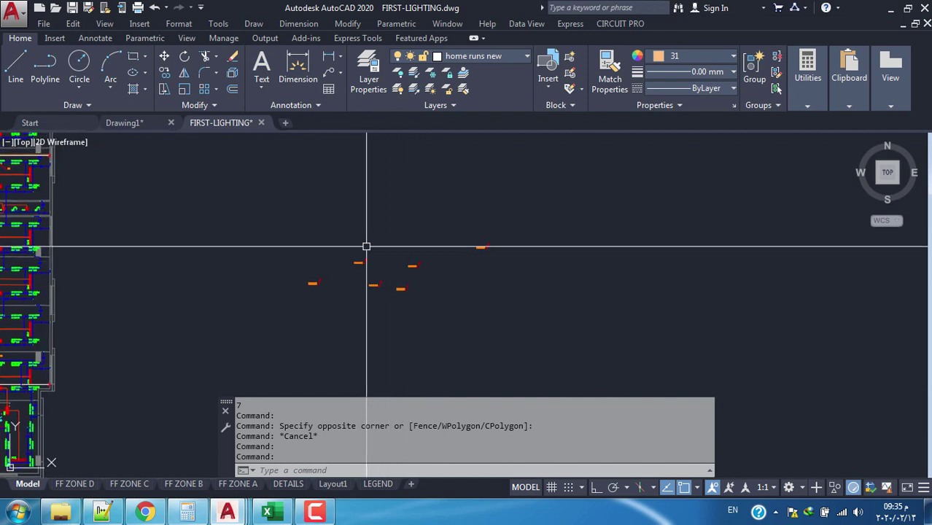
middle_click_drag(287, 249, 331, 246)
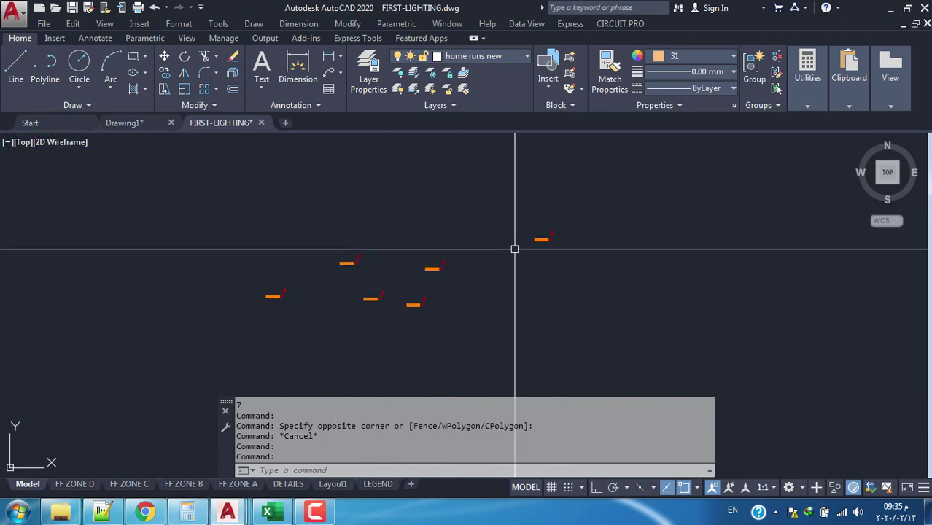
scroll(507, 243, "up", 4)
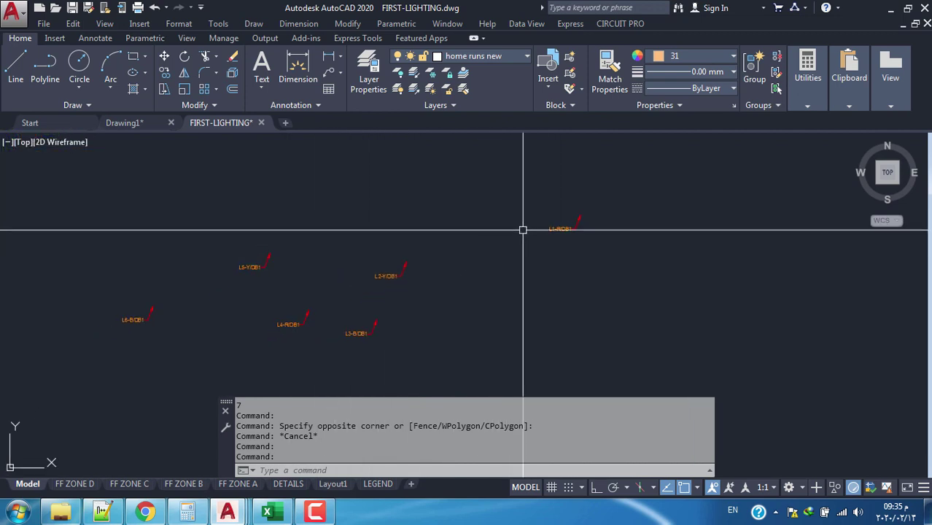
scroll(555, 224, "up", 3)
scroll(557, 232, "up", 3)
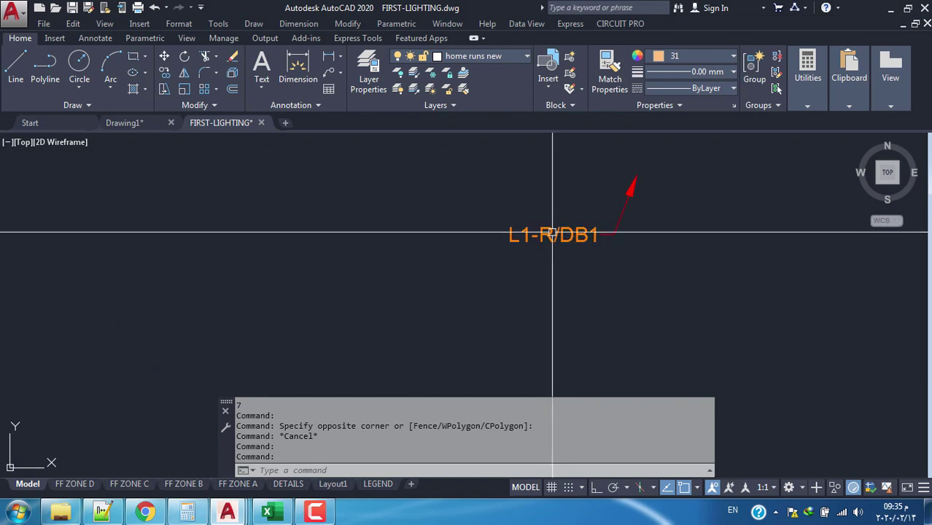
middle_click_drag(511, 253, 557, 237)
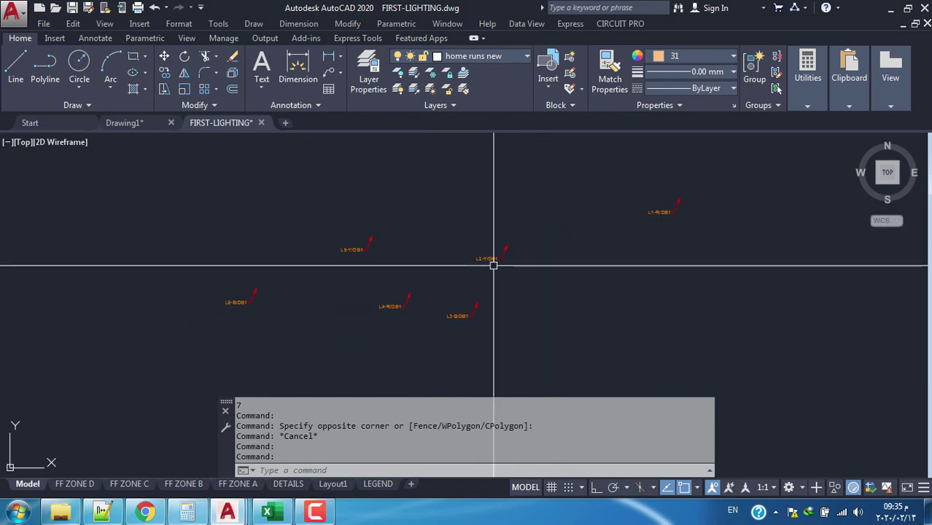
scroll(557, 237, "up", 2)
scroll(461, 194, "up", 2)
scroll(487, 249, "down", 4)
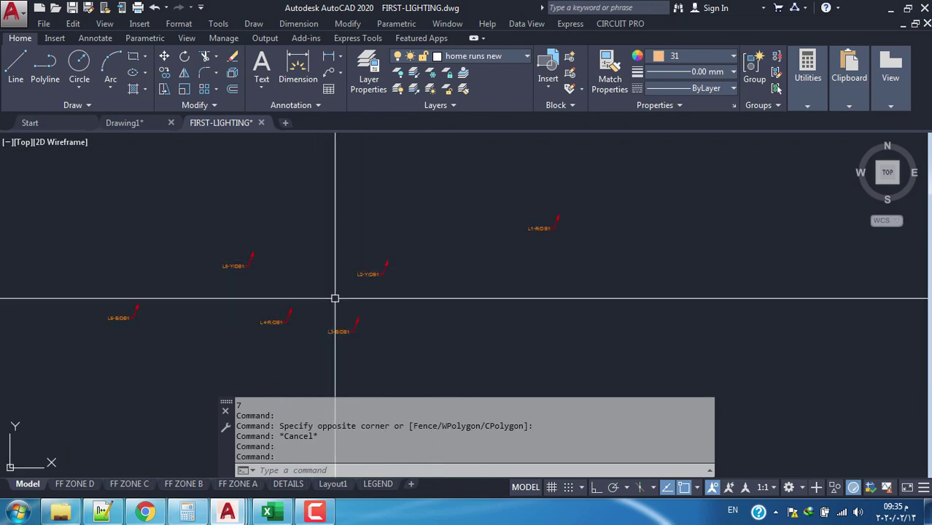
middle_click_drag(377, 261, 395, 260)
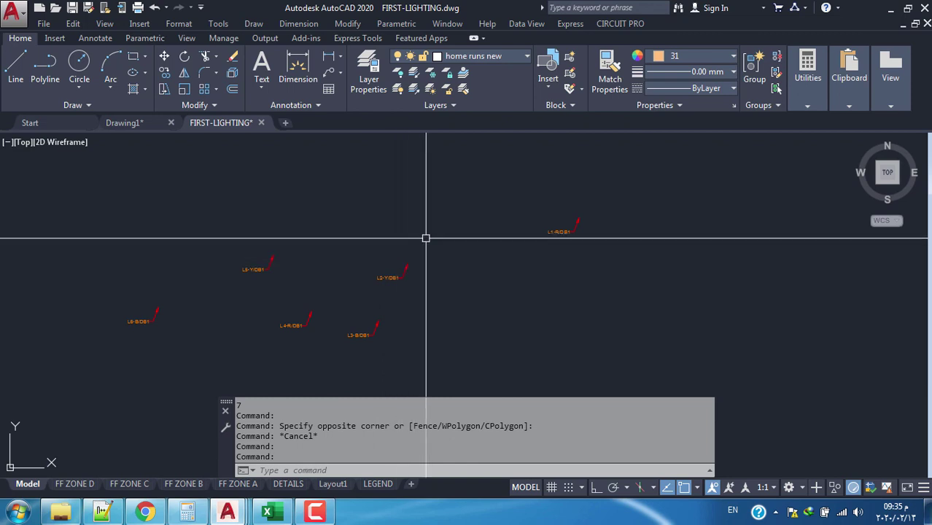
middle_click_drag(427, 235, 422, 246)
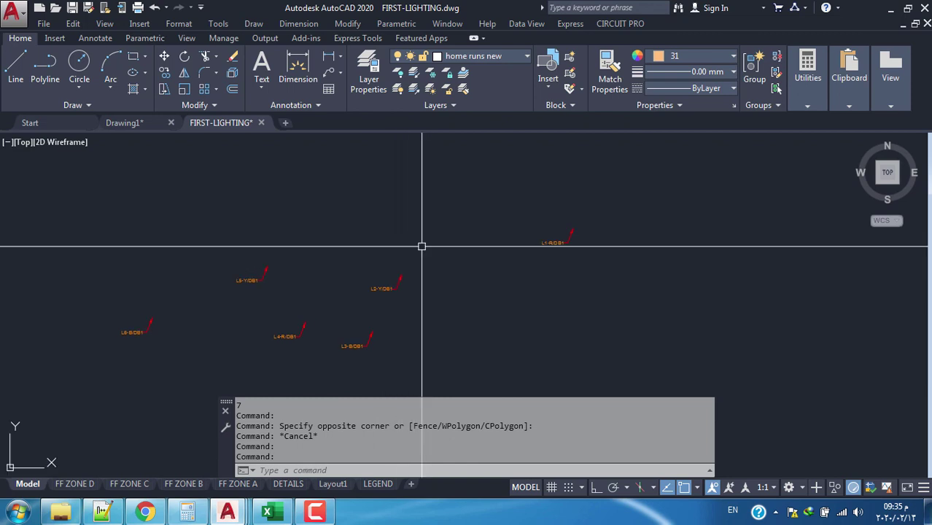
scroll(559, 242, "up", 5)
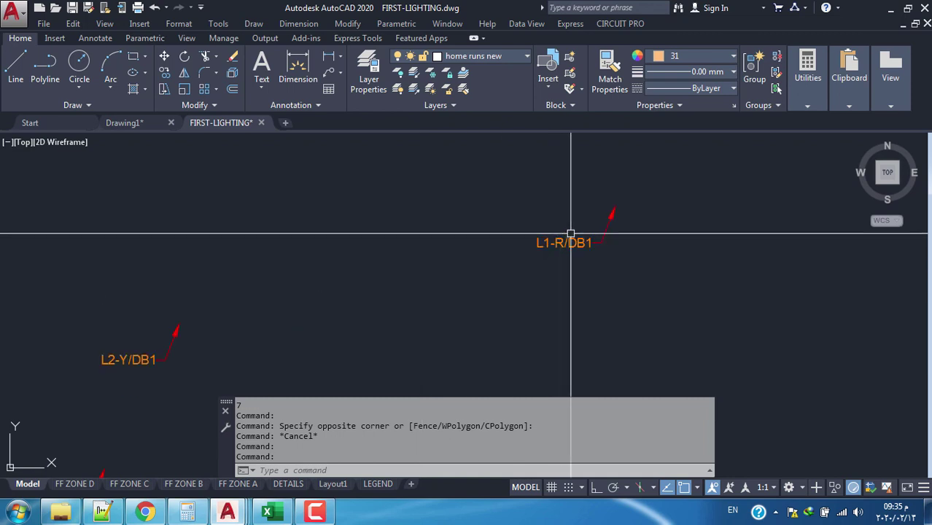
scroll(391, 278, "down", 5)
scroll(435, 261, "up", 4)
scroll(432, 261, "down", 5)
scroll(400, 321, "up", 5)
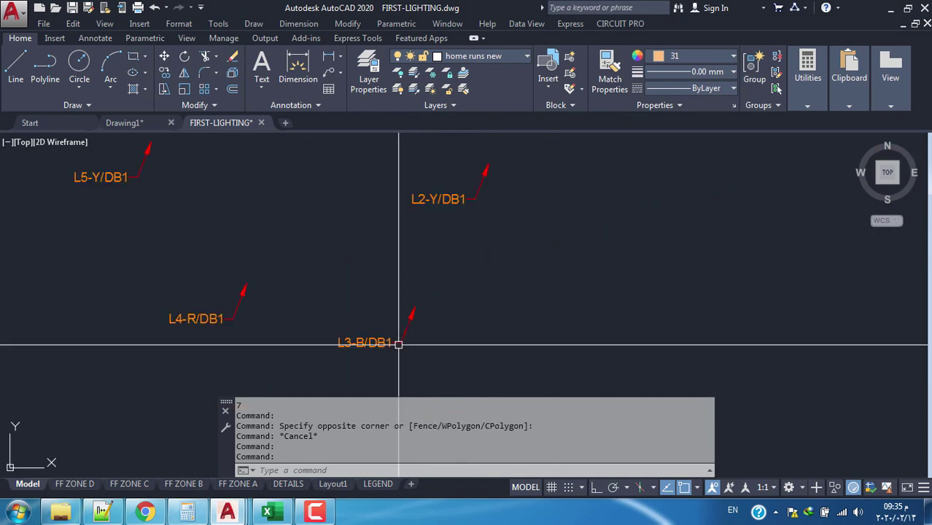
scroll(343, 299, "down", 5)
scroll(553, 246, "up", 3)
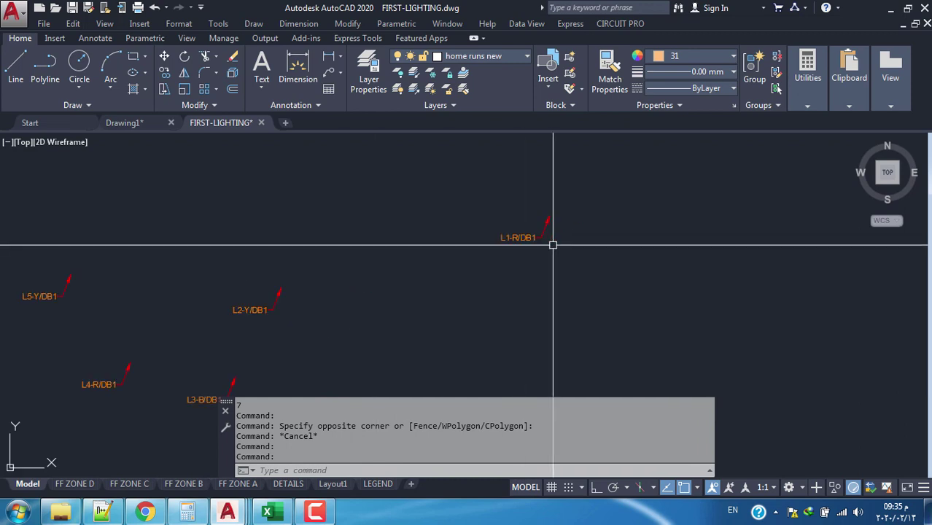
scroll(420, 272, "up", 2)
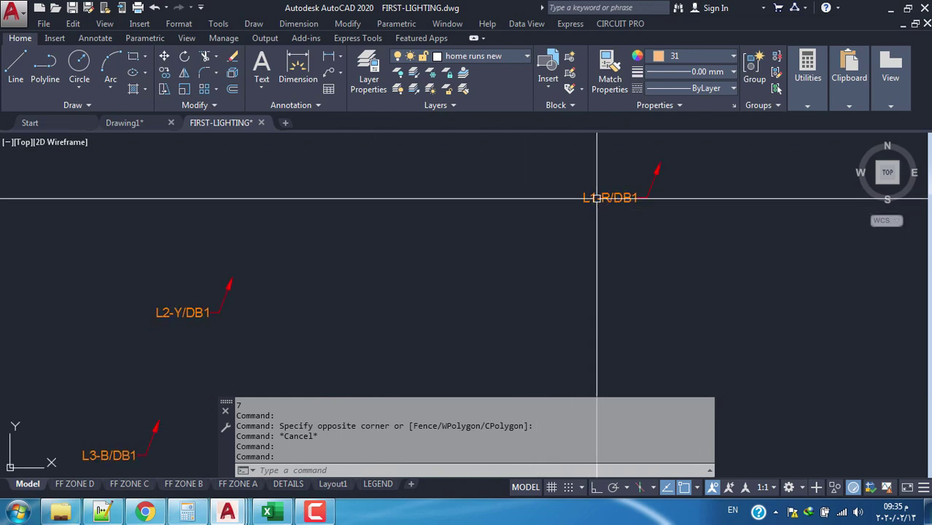
middle_click_drag(182, 350, 312, 270)
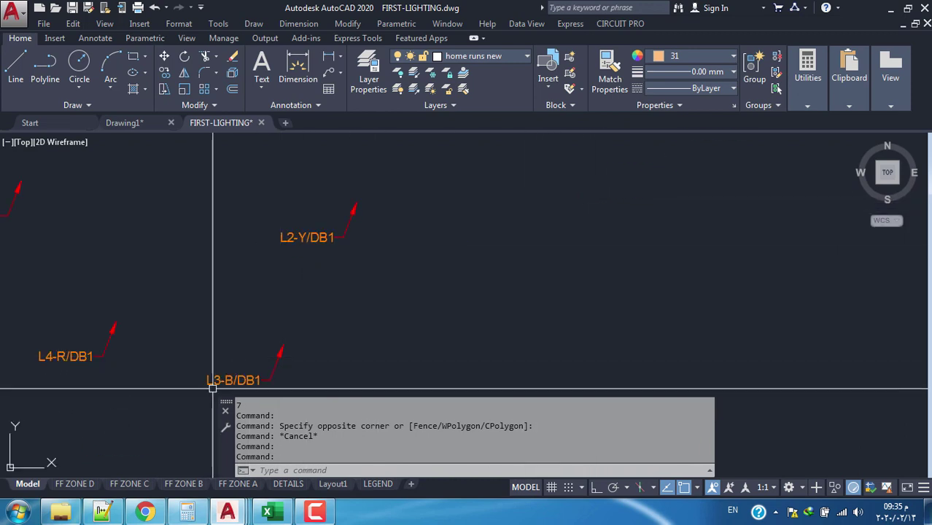
scroll(228, 378, "down", 2)
middle_click_drag(228, 378, 274, 351)
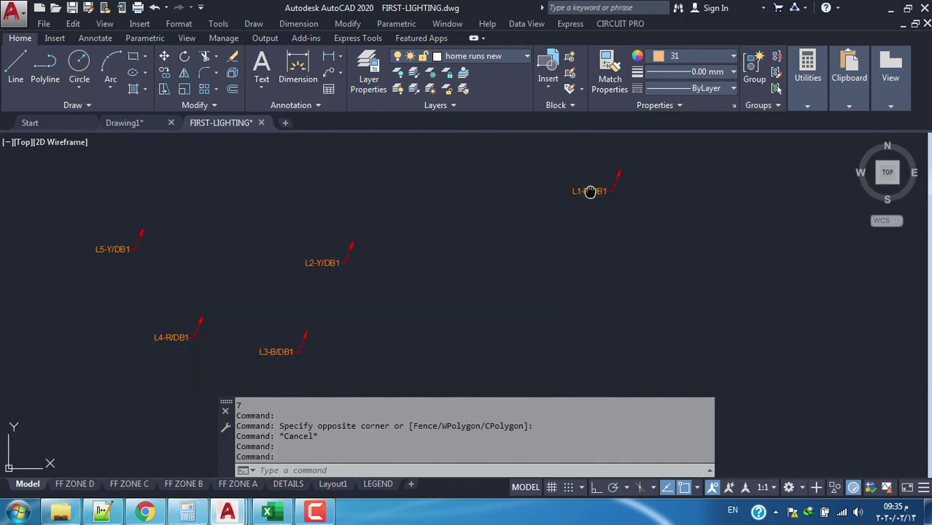
middle_click_drag(577, 191, 541, 206)
middle_click_drag(290, 272, 360, 256)
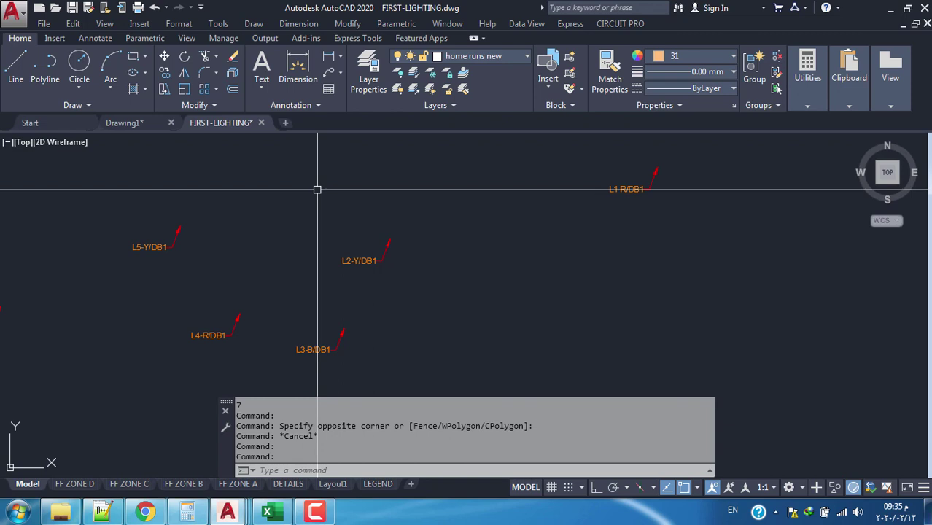
scroll(353, 183, "down", 3)
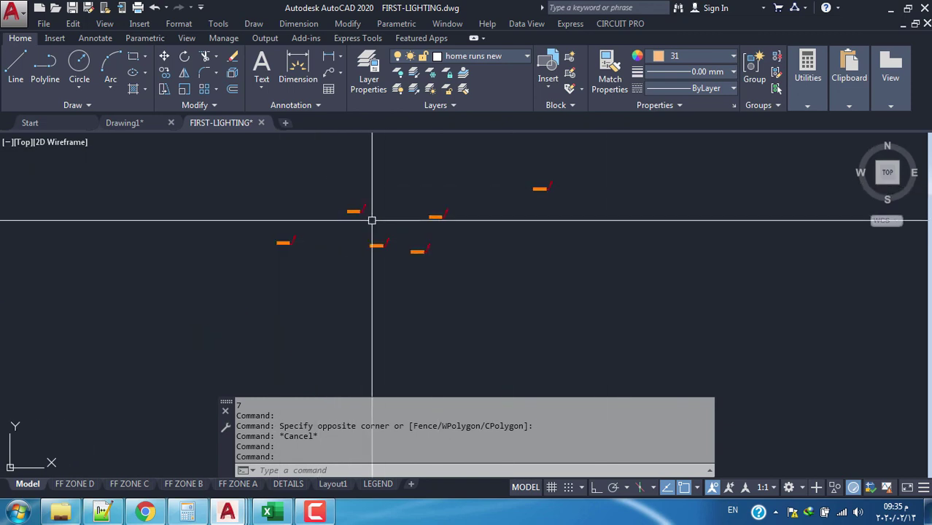
middle_click_drag(370, 216, 369, 231)
middle_click_drag(487, 190, 476, 201)
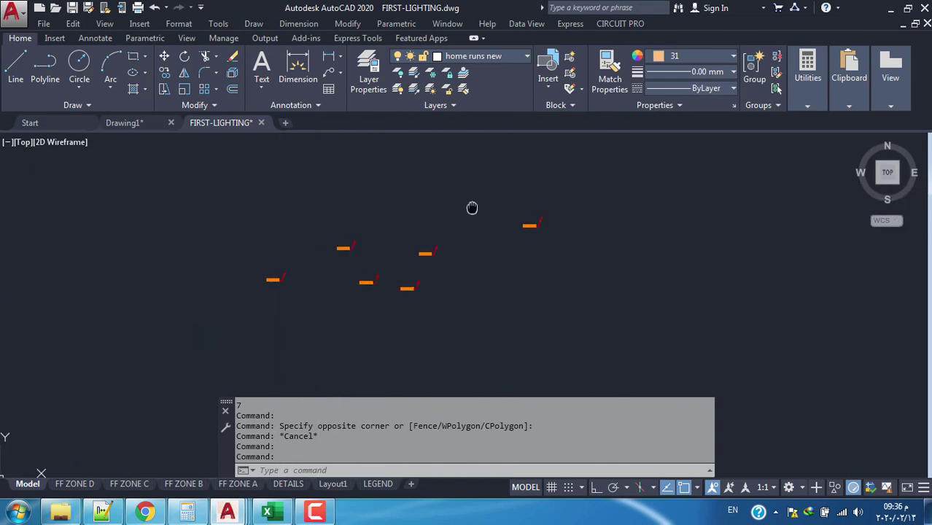
middle_click_drag(388, 231, 422, 214)
scroll(561, 197, "up", 2)
scroll(468, 224, "down", 4)
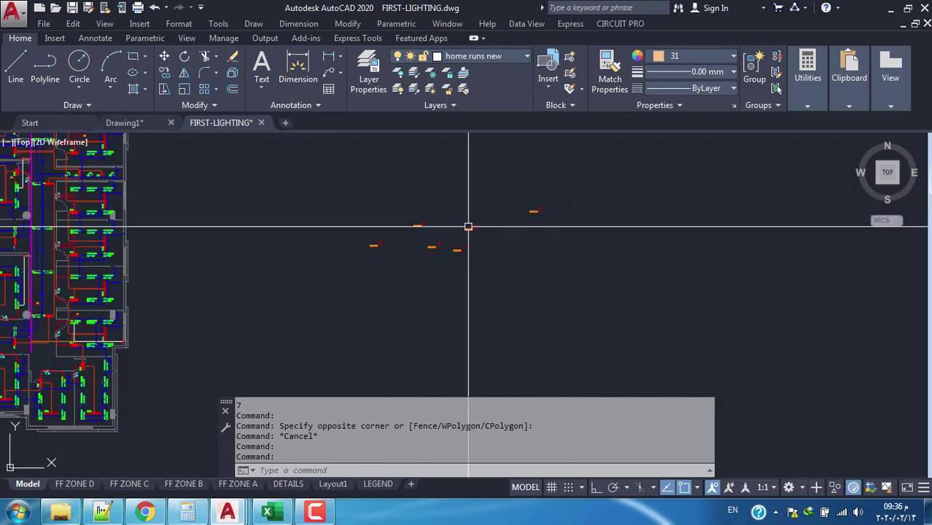
scroll(546, 194, "up", 4)
left_click(712, 166)
left_click(153, 317)
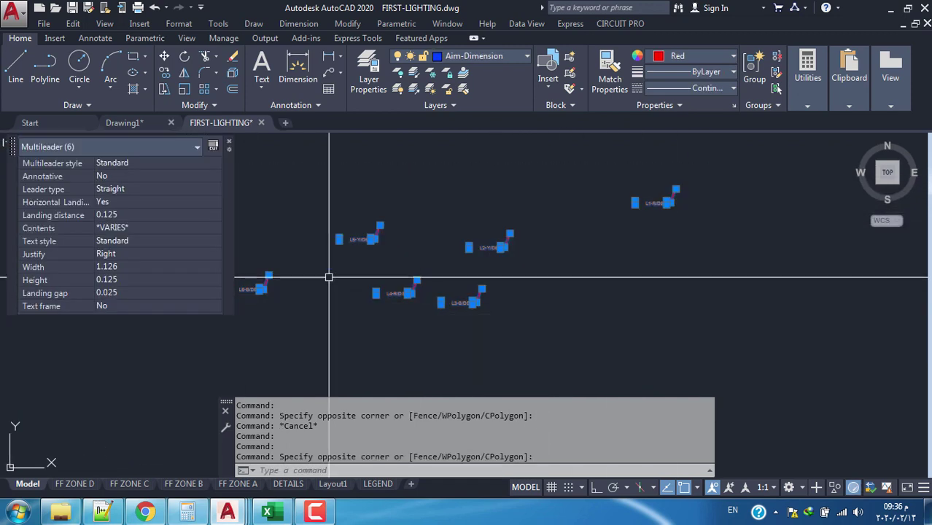
scroll(632, 193, "up", 2)
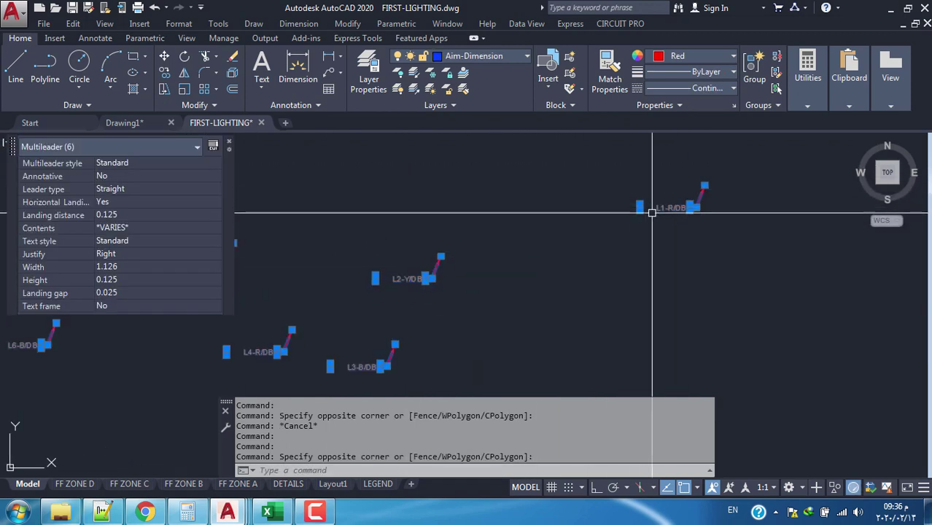
scroll(663, 204, "up", 4)
scroll(671, 215, "down", 5)
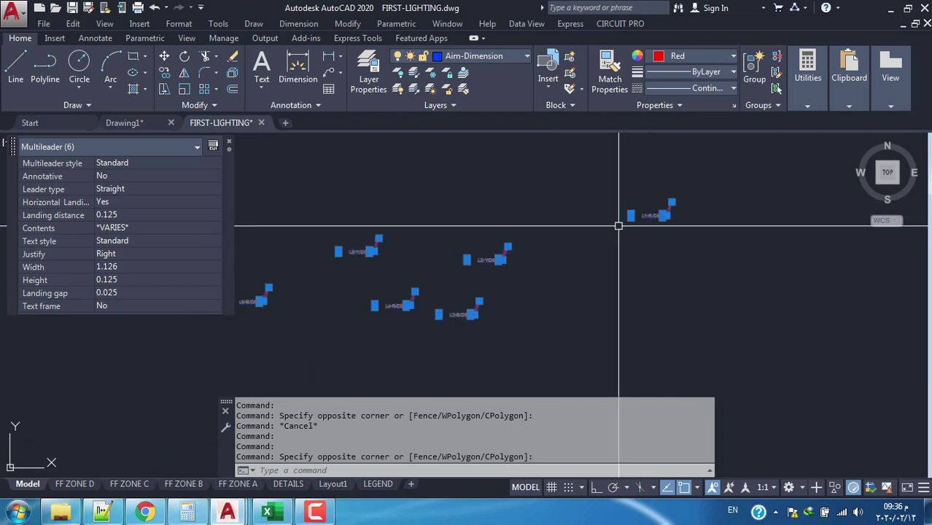
scroll(559, 236, "down", 1)
key("Escape")
middle_click_drag(520, 237, 443, 234)
type("NUMCI")
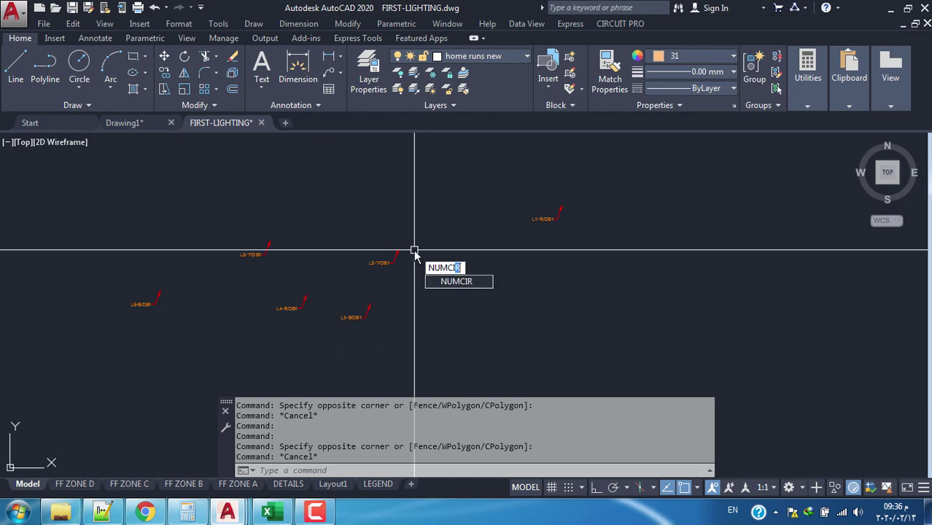
- Run NUMCIR on all six labels with prefix S, suffix /PP-2, start 11, text height 17
key("Return")
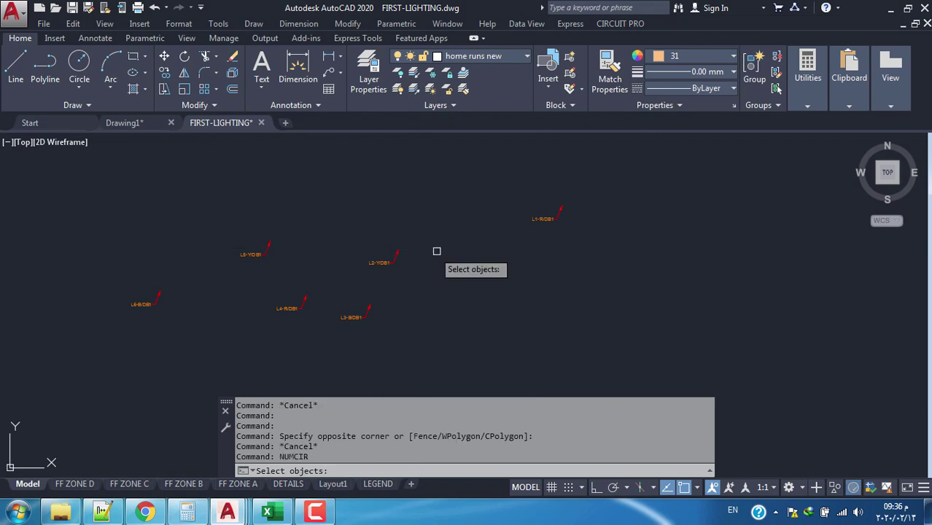
left_click(123, 362)
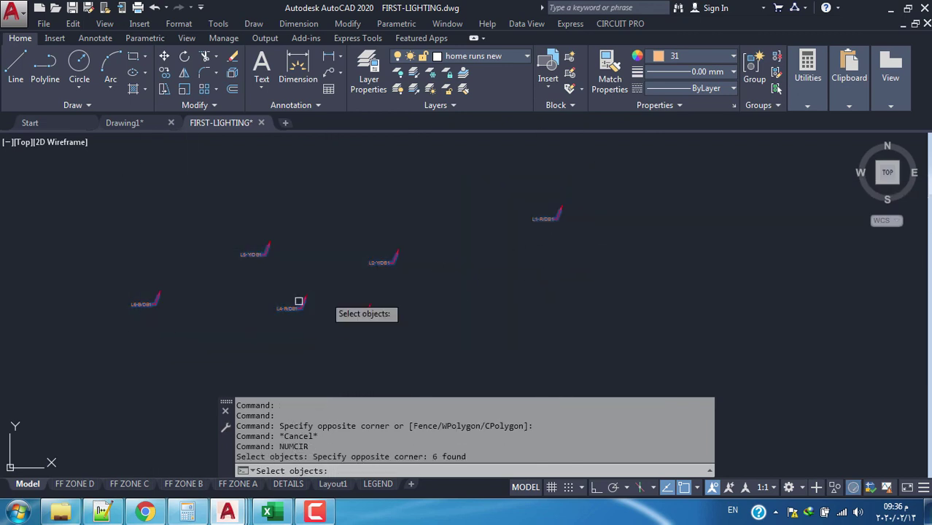
key("Return")
type("P")
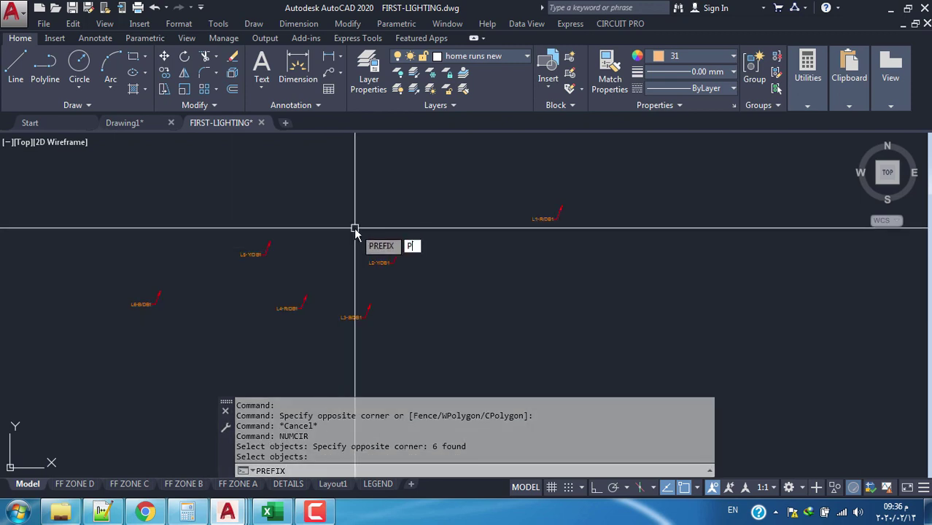
key("BackSpace")
type("S")
key("Return")
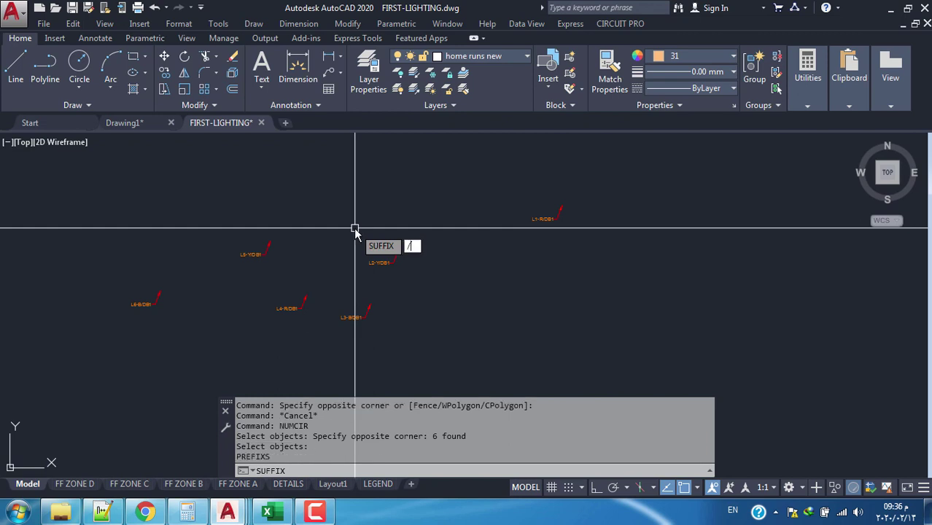
type("/PP")
type("-2")
key("Return")
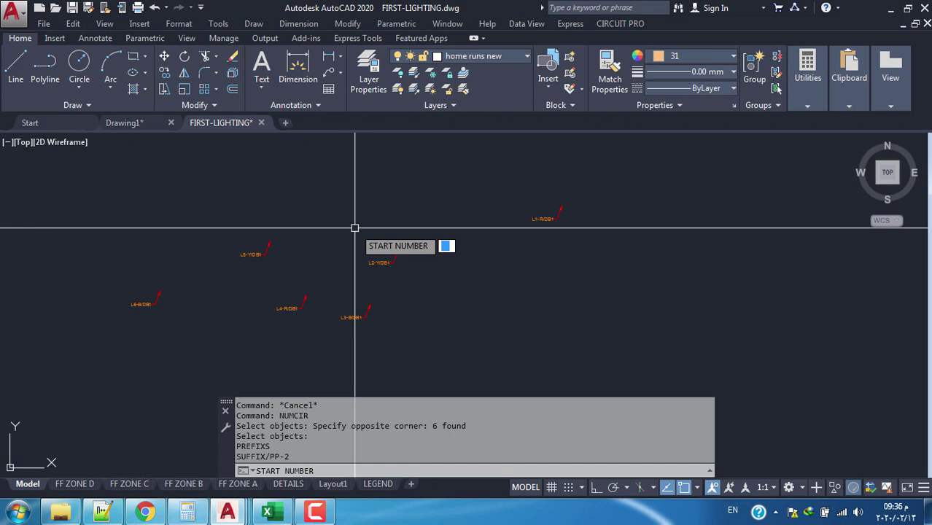
type("11")
key("Return")
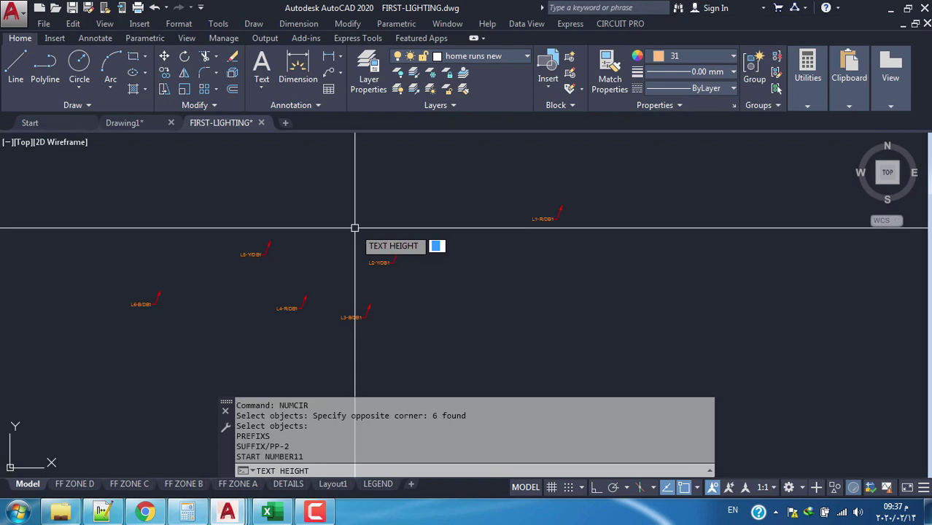
type("17")
key("Return")
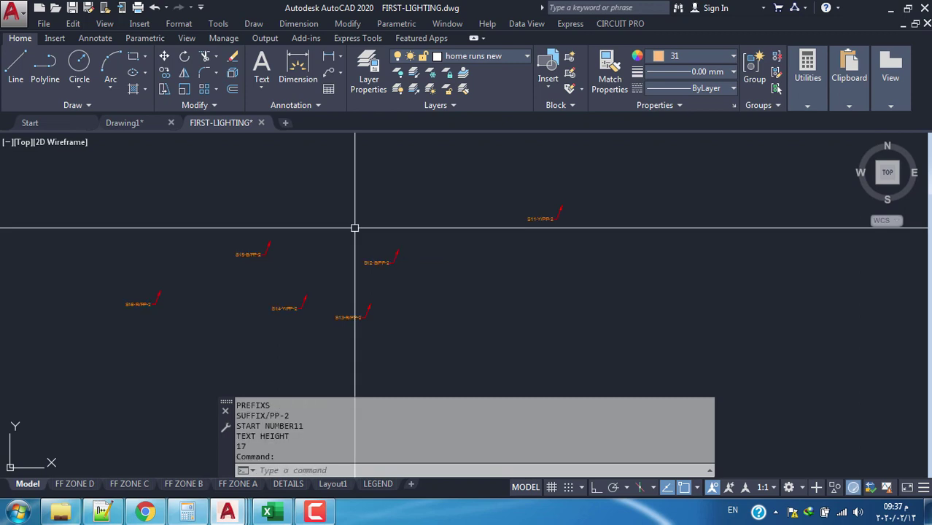
scroll(503, 218, "up", 3)
middle_click_drag(505, 208, 442, 250)
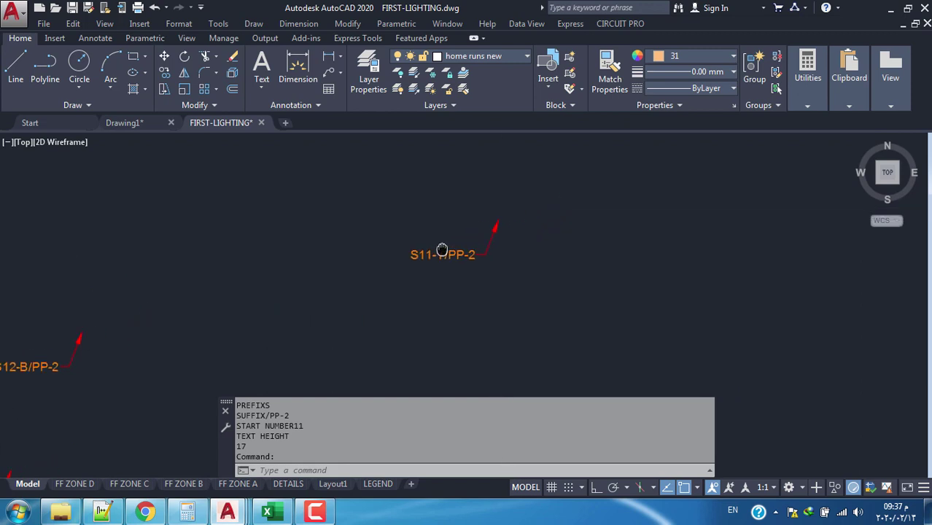
scroll(442, 250, "up", 2)
middle_click_drag(437, 198, 410, 248)
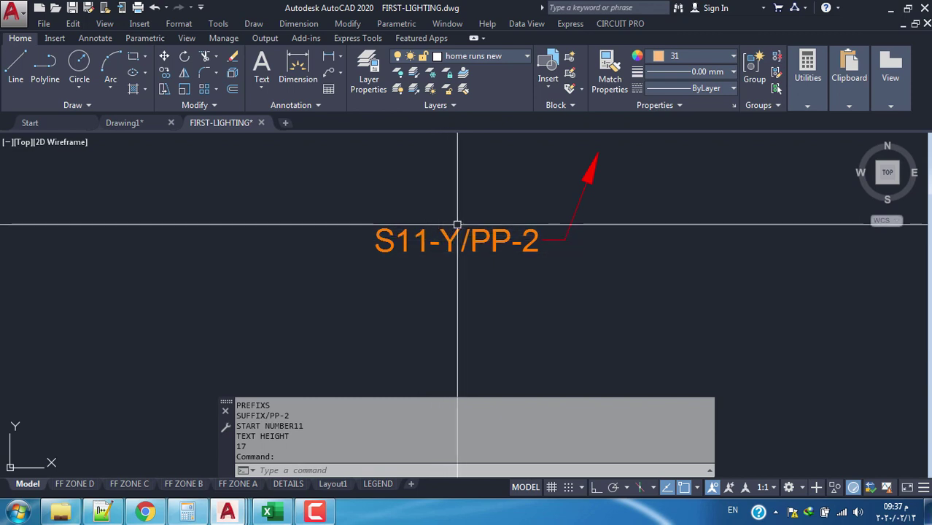
middle_click_drag(425, 251, 329, 252)
scroll(326, 255, "up", 3)
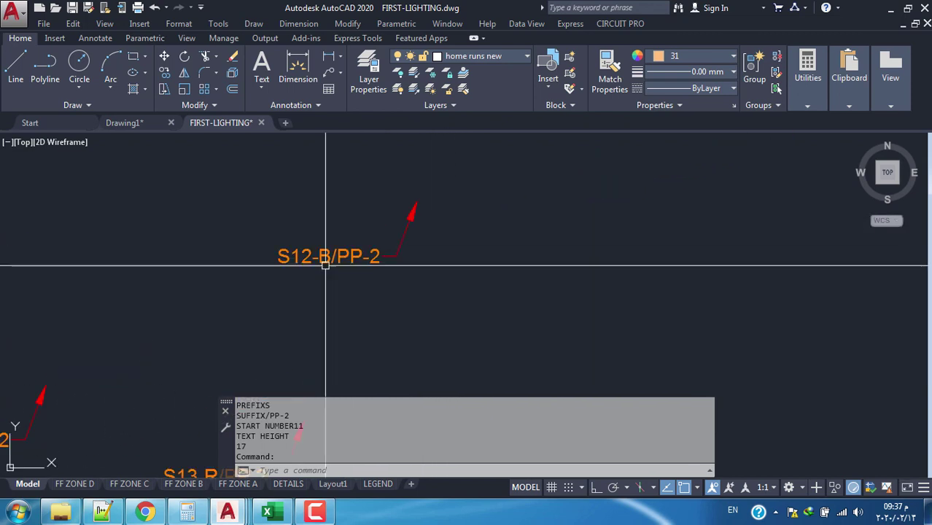
scroll(306, 256, "up", 2)
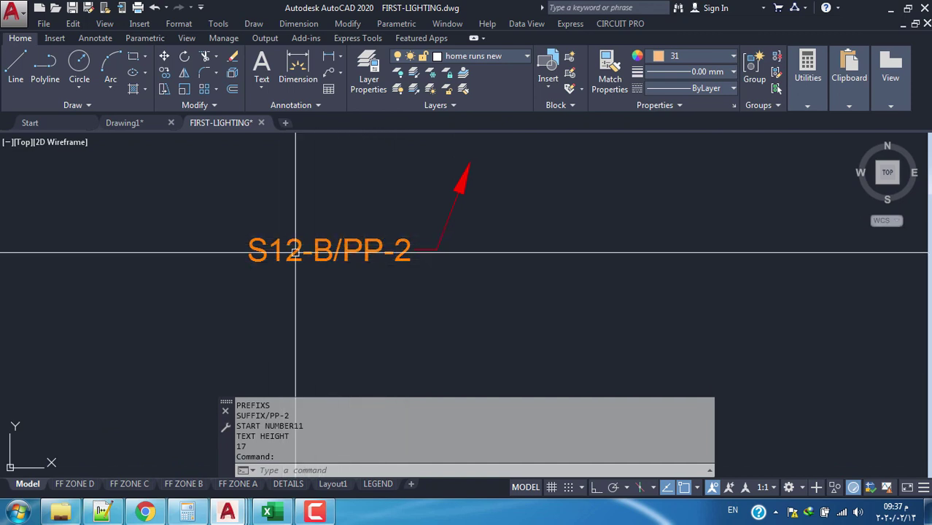
scroll(316, 239, "down", 4)
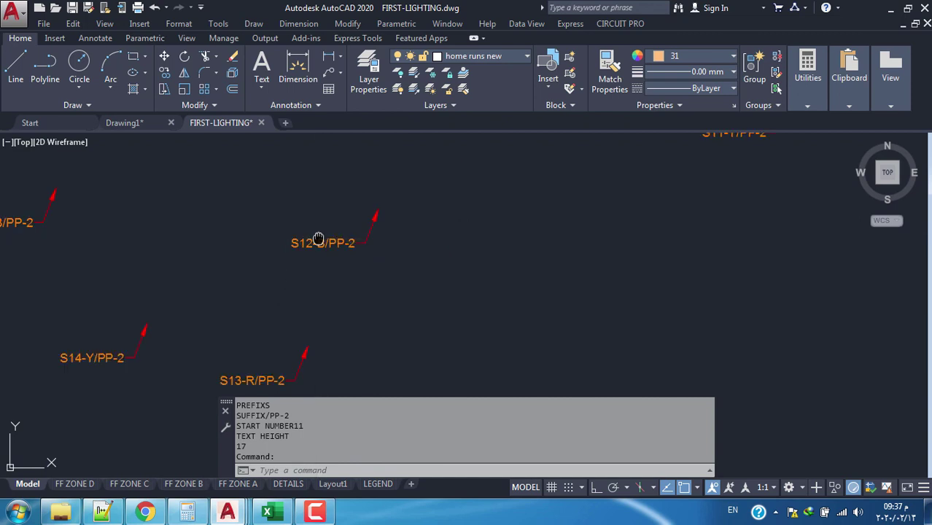
scroll(414, 221, "down", 5)
middle_click_drag(337, 238, 354, 241)
- Window-select the six labels, then the three right-hand labels, clearing each selection
left_click(755, 187)
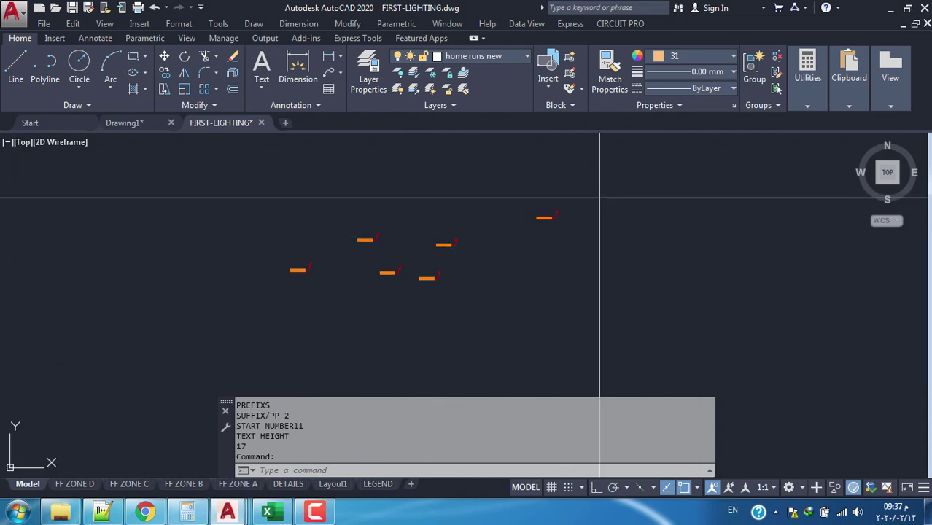
key("Escape")
left_click(576, 200)
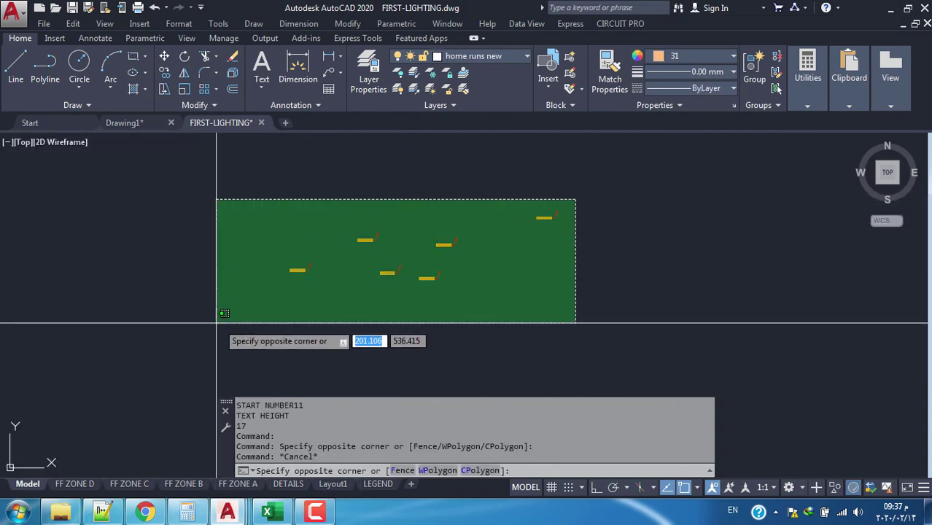
left_click(217, 318)
middle_click_drag(304, 291, 372, 280)
key("Escape")
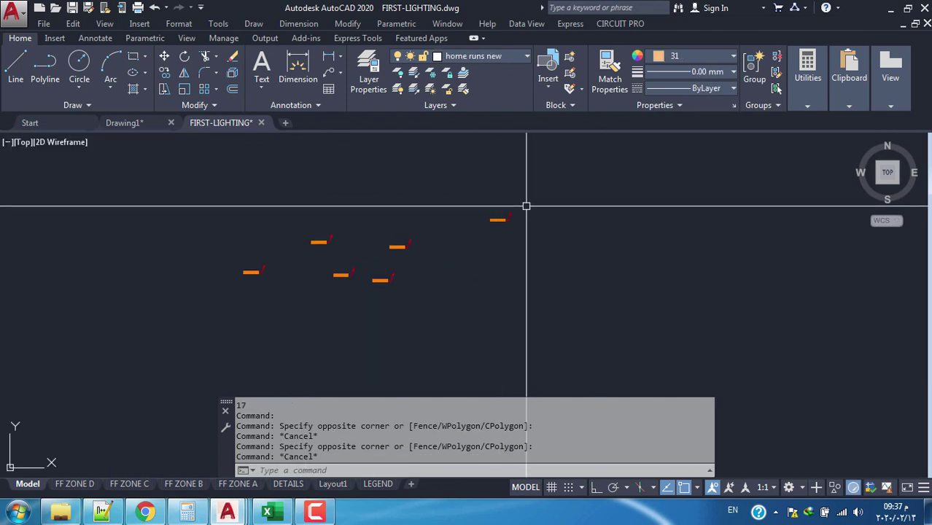
scroll(415, 248, "up", 2)
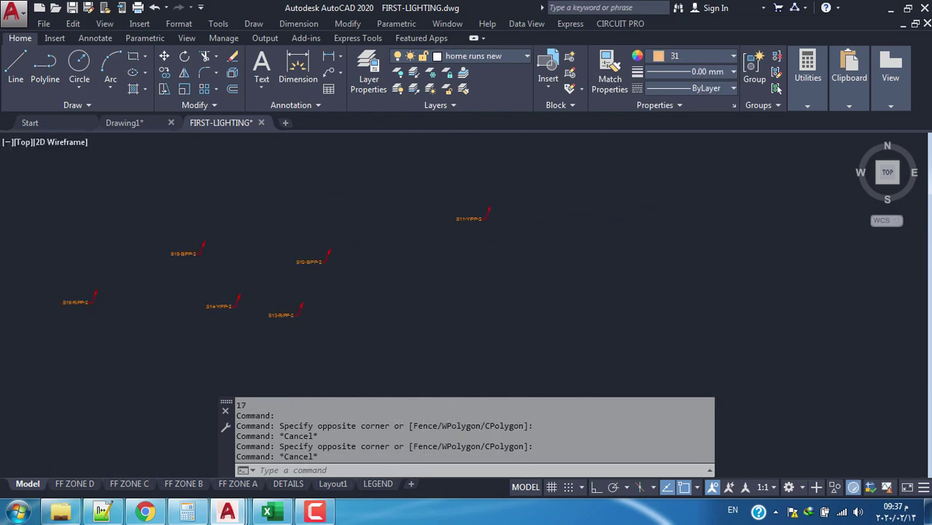
left_click(507, 202)
left_click(272, 331)
middle_click_drag(267, 312, 347, 298)
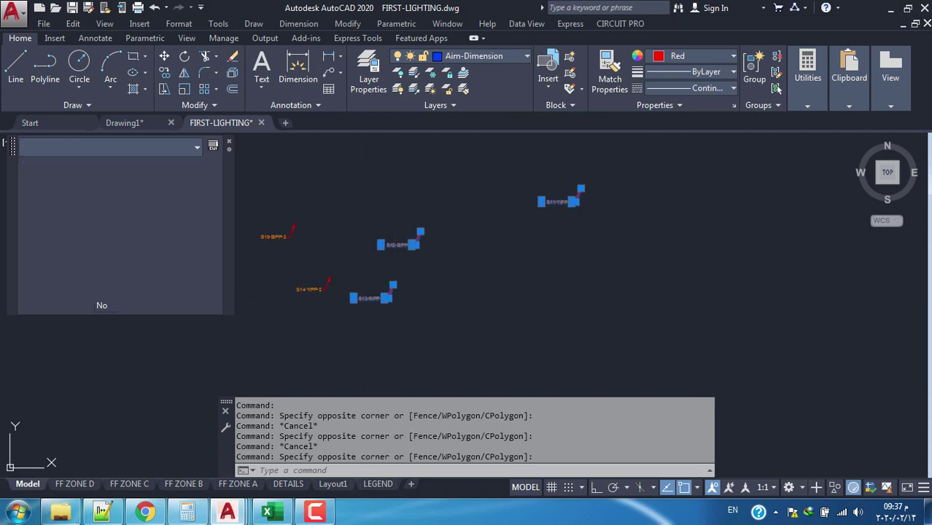
key("Escape")
left_click(616, 175)
left_click(378, 308)
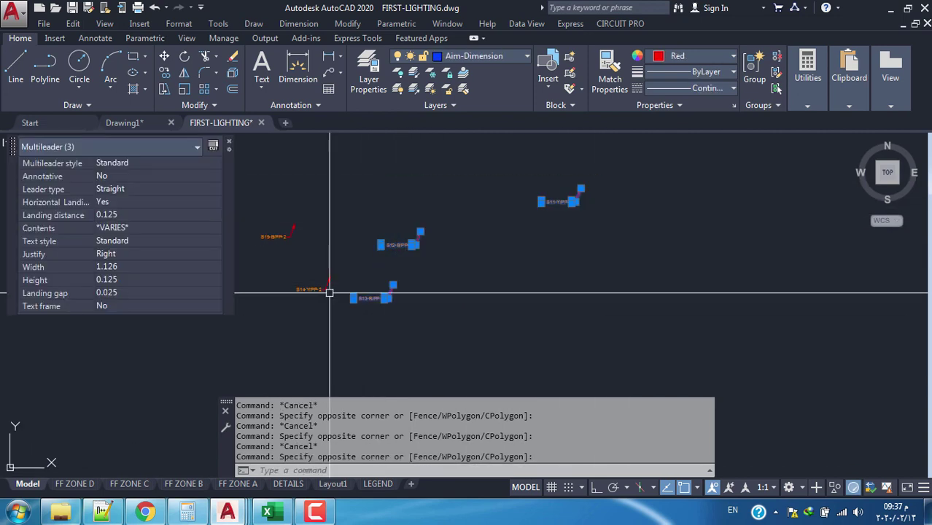
middle_click_drag(456, 248, 521, 233)
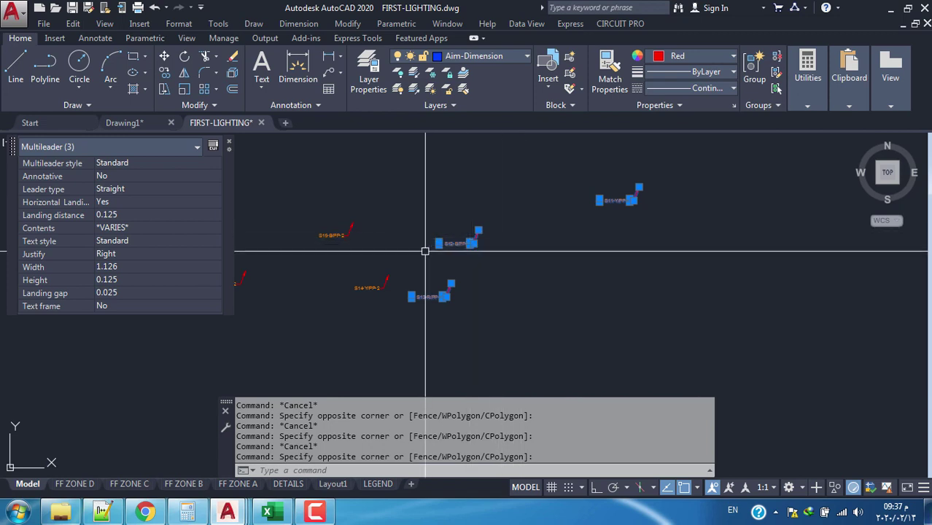
middle_click_drag(410, 248, 462, 228)
key("Escape")
- Copy the S14, S15 and S16 labels up and to the left
left_click(442, 187)
left_click(230, 286)
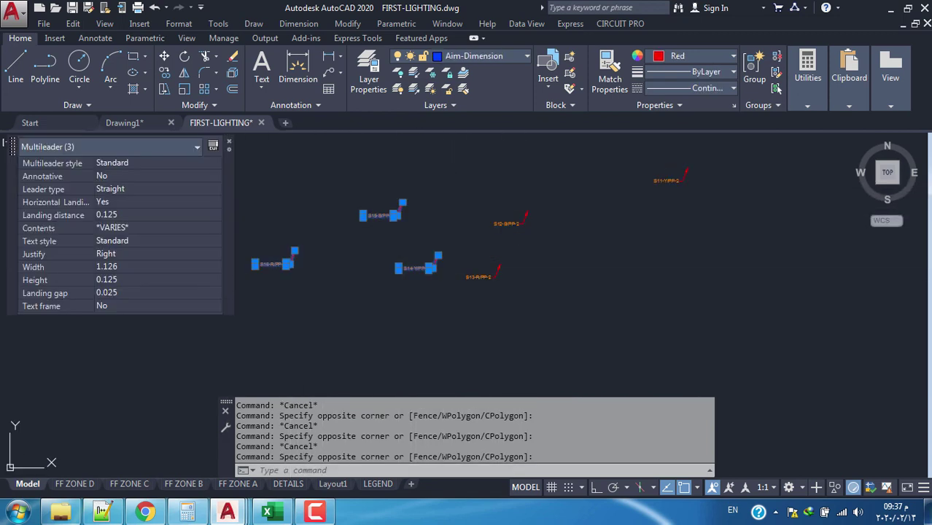
type("c")
key("Return")
left_click(317, 266)
mouse_move(290, 232)
middle_mouse_down()
mouse_move(297, 259)
mouse_move(280, 252)
middle_mouse_up()
left_click(271, 202)
key("Escape")
- Move the four right-hand labels further to the right
left_click(687, 181)
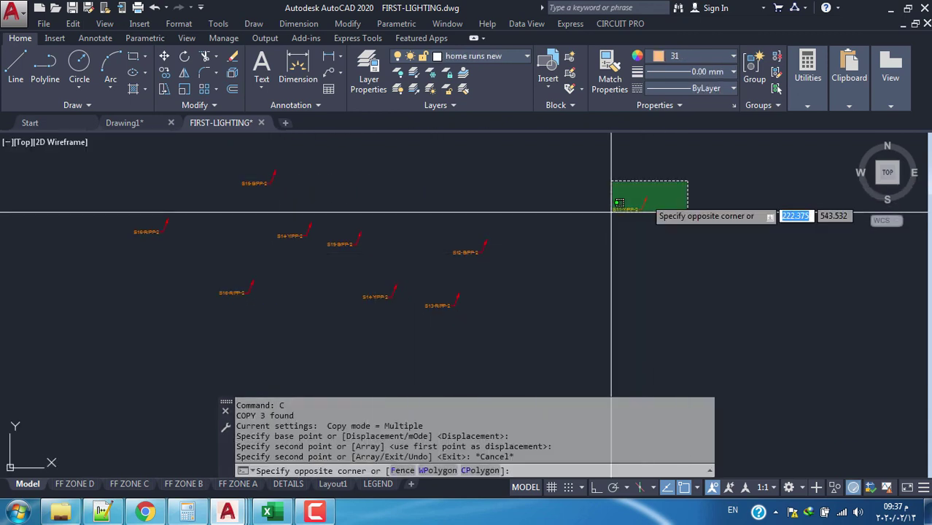
left_click(397, 331)
key("Return")
left_click(524, 282)
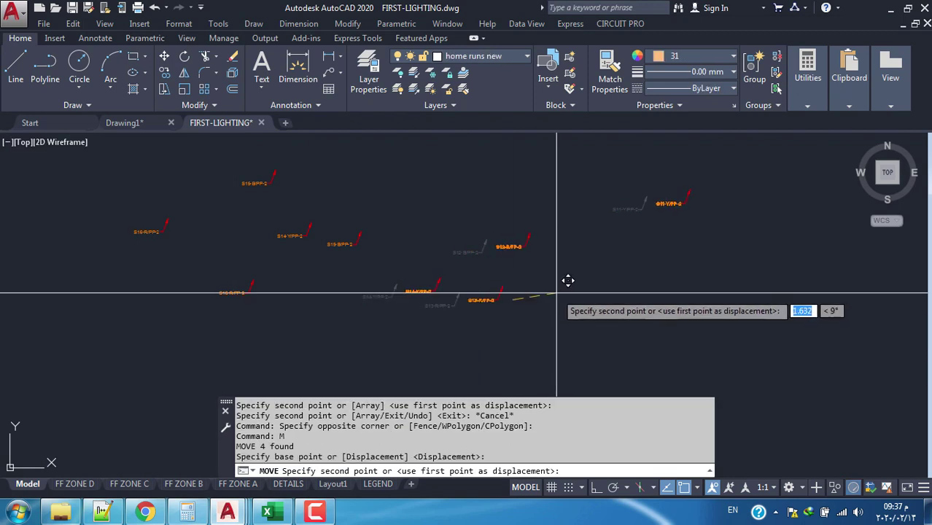
left_click(568, 275)
left_click(707, 164)
left_click(398, 317)
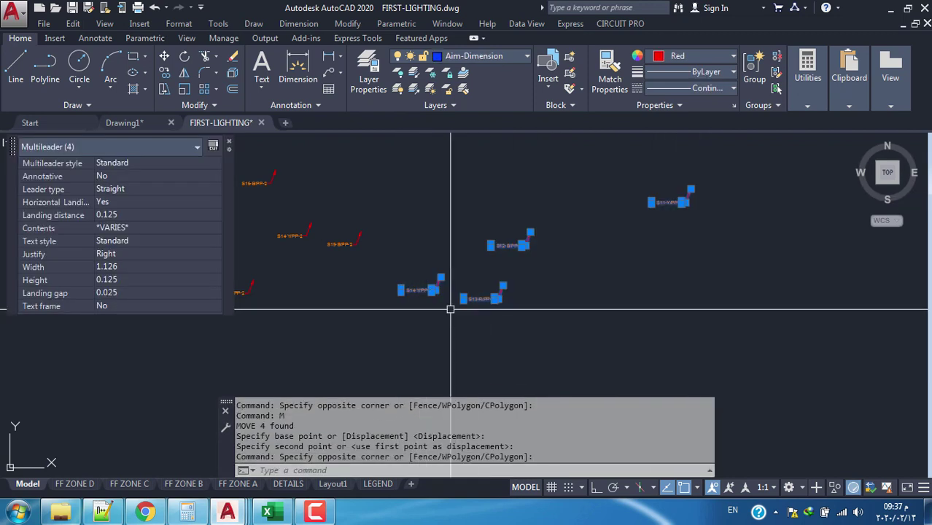
middle_click_drag(408, 306, 476, 305)
middle_click_drag(542, 272, 500, 291)
- Window-select four right-hand labels, then the five left-hand labels, clearing each selection
key("Escape")
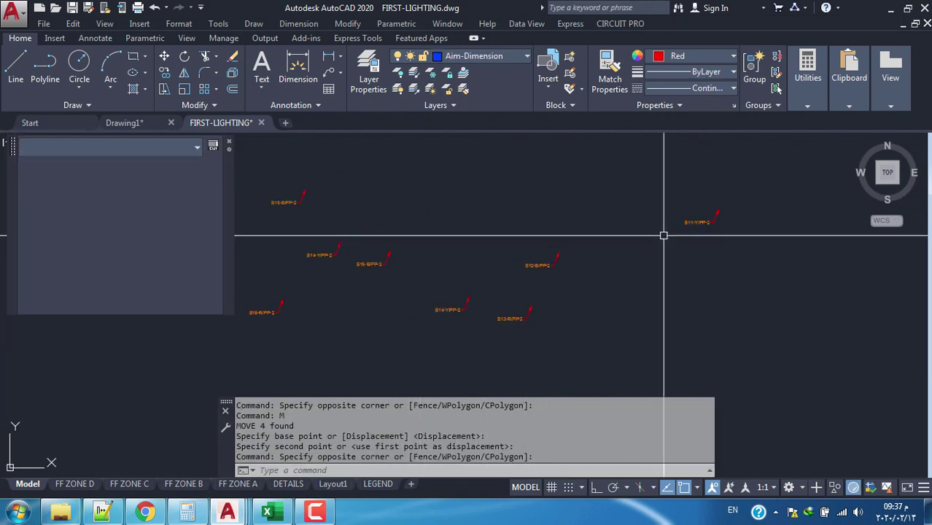
left_click(742, 199)
left_click(478, 330)
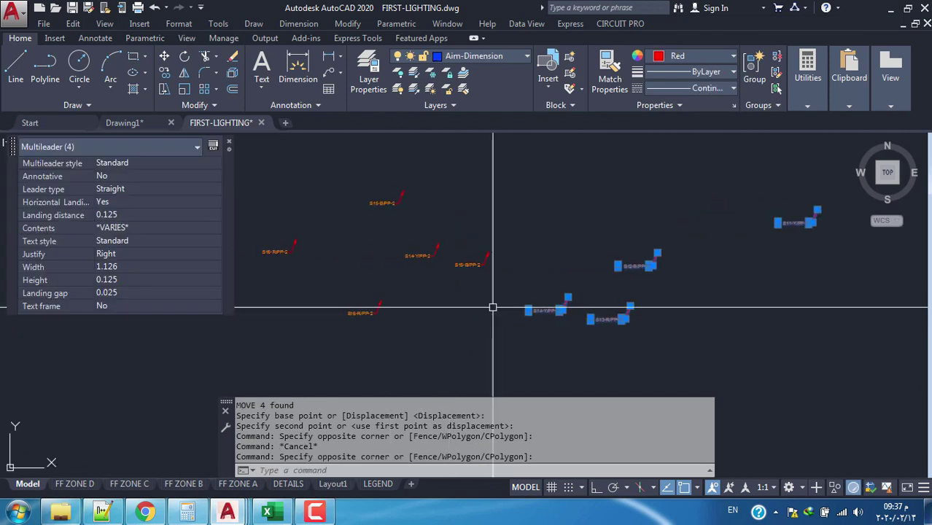
middle_click_drag(493, 306, 591, 306)
key("Escape")
left_click(799, 194)
left_click(527, 332)
key("Escape")
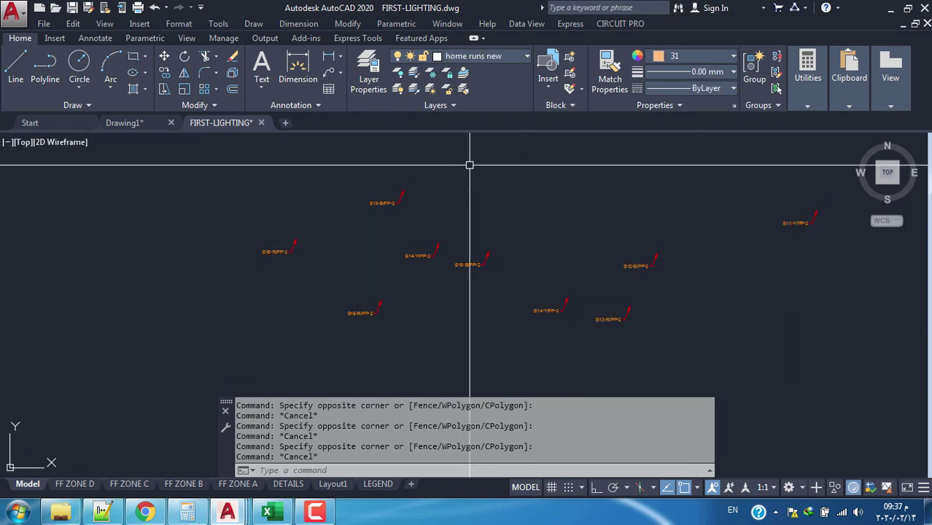
left_click(470, 165)
left_click(217, 326)
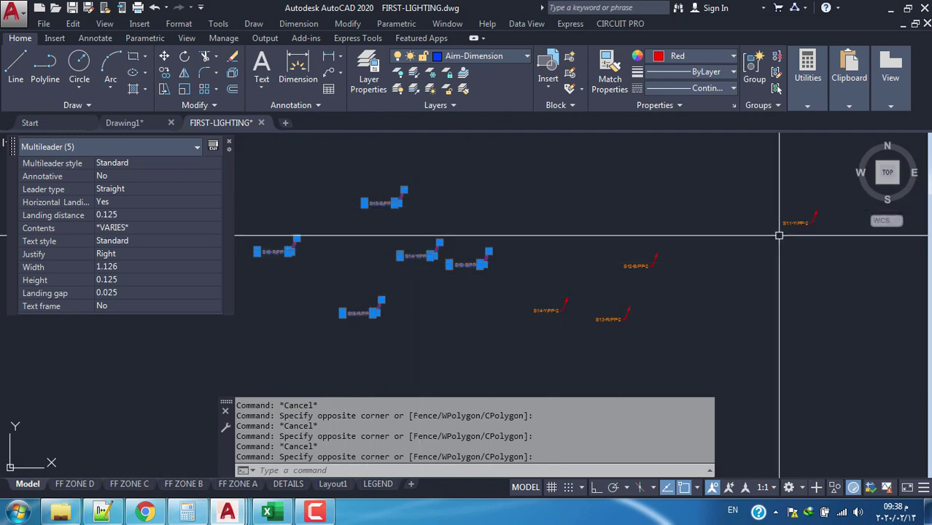
middle_click_drag(496, 271, 458, 262)
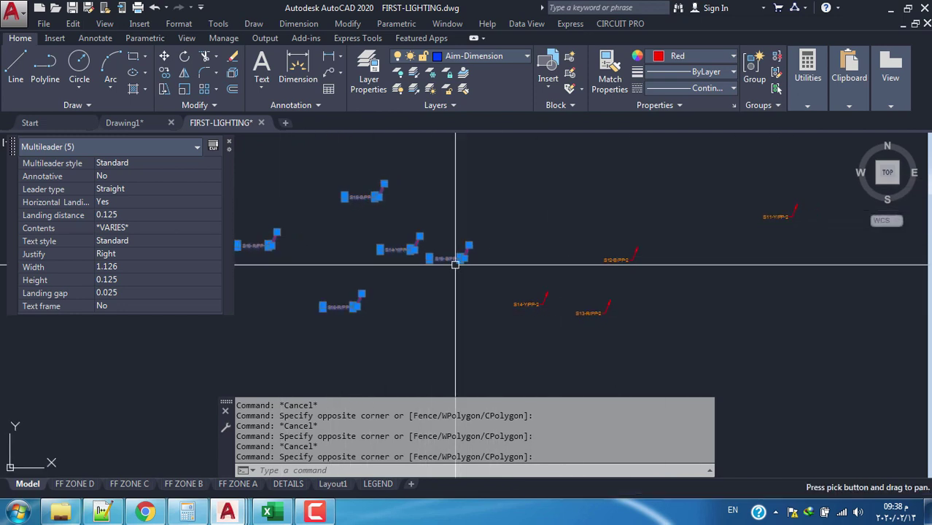
key("Escape")
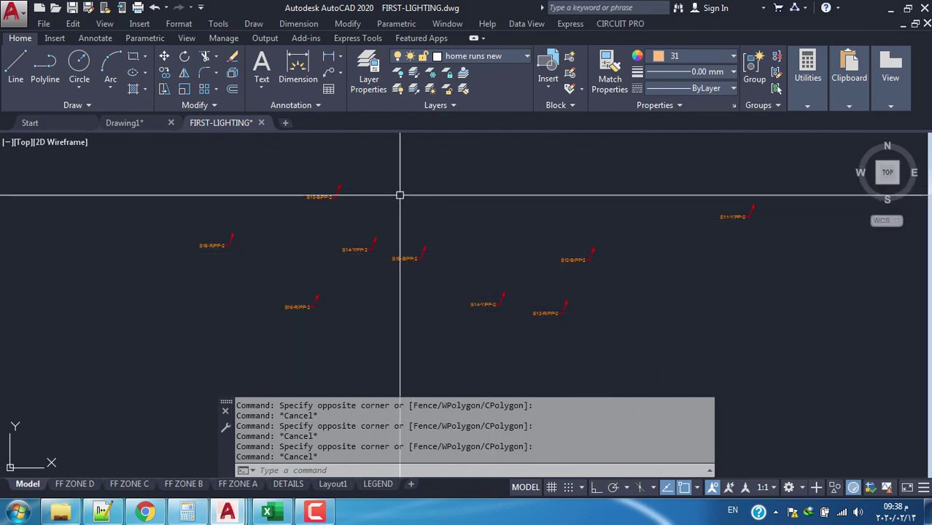
- Zoom out and crossing-select the four right-hand labels with a right-to-left window
scroll(360, 252, "down", 2)
middle_click_drag(360, 251, 412, 260)
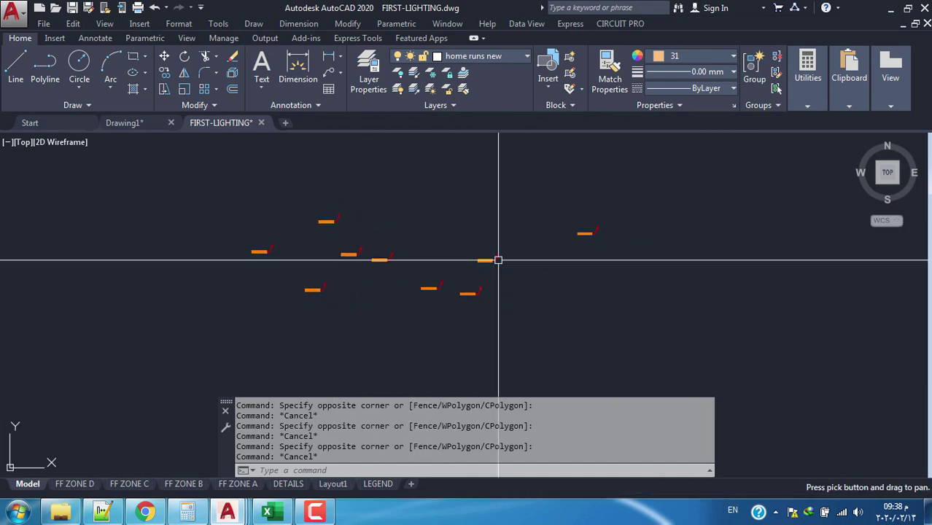
scroll(438, 248, "up", 3)
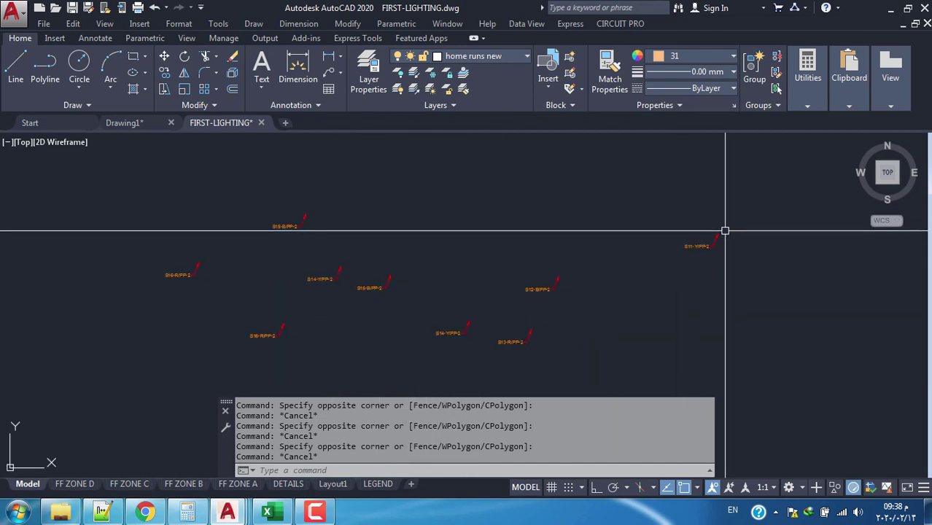
left_click_drag(725, 230, 437, 354)
middle_click_drag(443, 319, 474, 312)
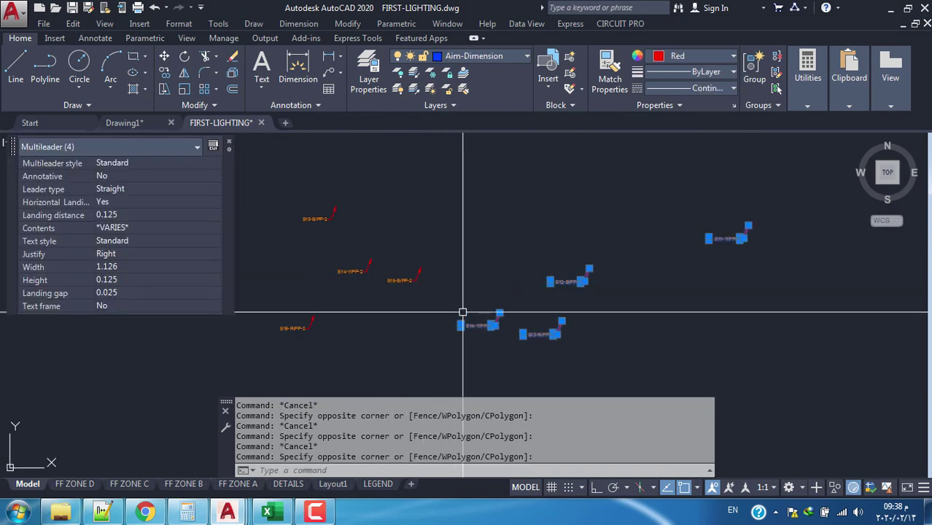
middle_click_drag(557, 276, 543, 272)
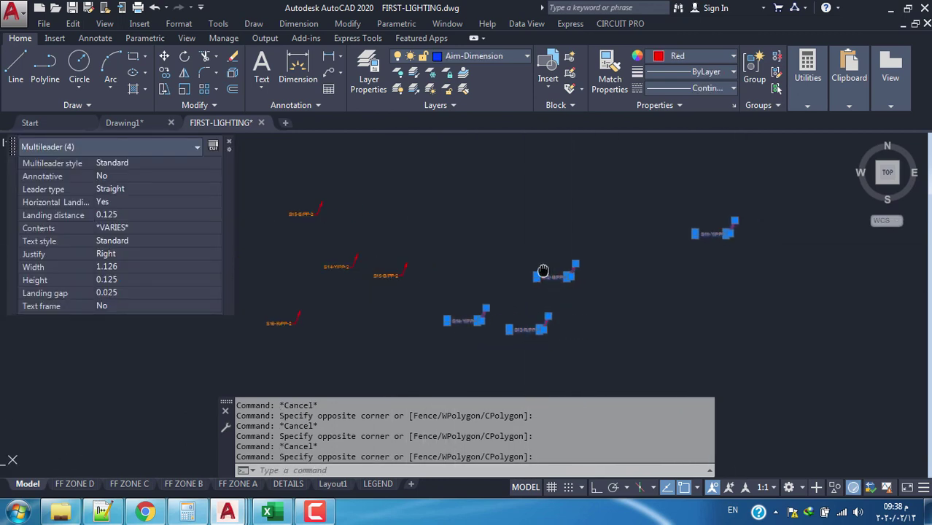
middle_click_drag(342, 264, 395, 262)
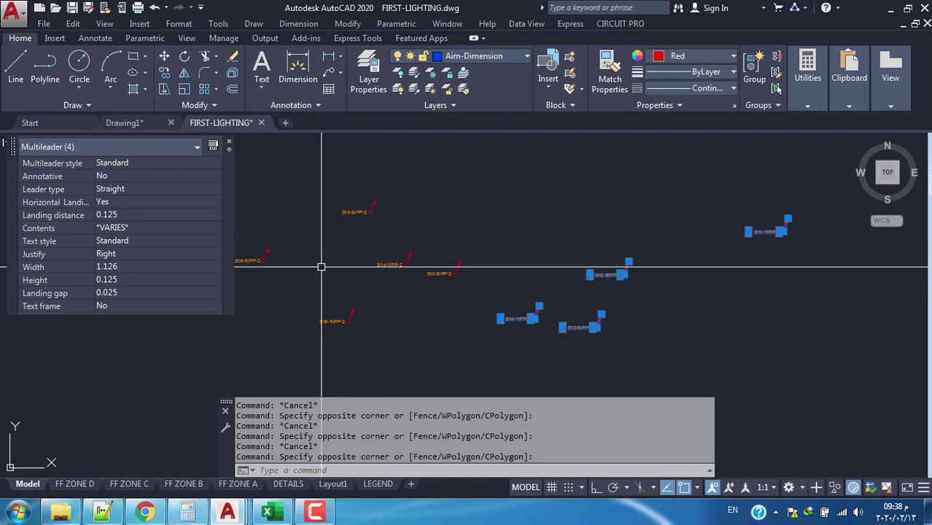
mouse_move(321, 266)
middle_mouse_down()
mouse_move(246, 255)
mouse_move(530, 200)
mouse_move(333, 316)
mouse_move(389, 276)
middle_mouse_up()
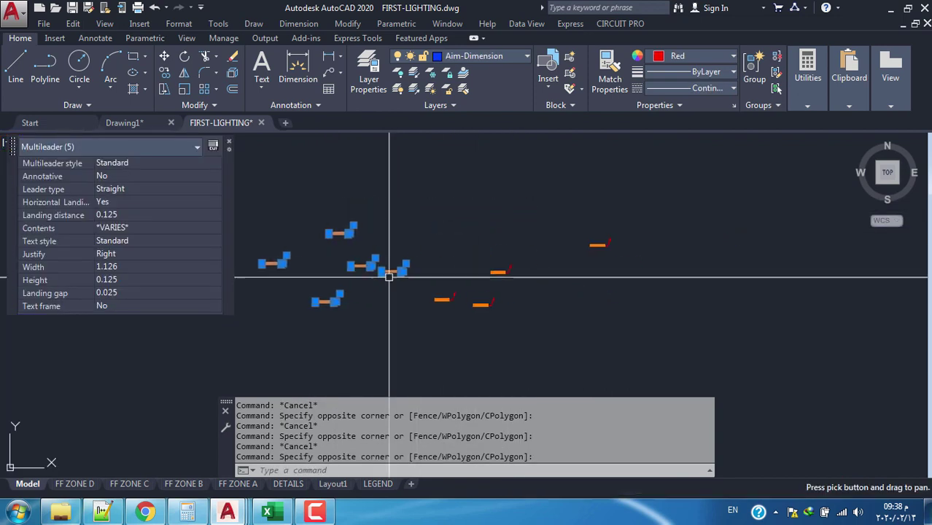
key("Escape")
left_click(633, 213)
- Recolour the four right-hand circuit leaders cyan from the Color dropdown
left_click(426, 328)
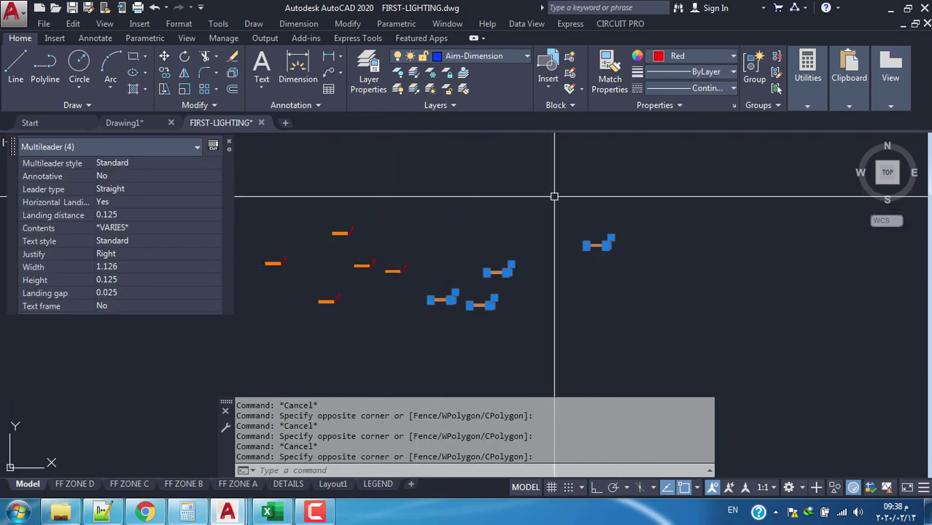
left_click(685, 58)
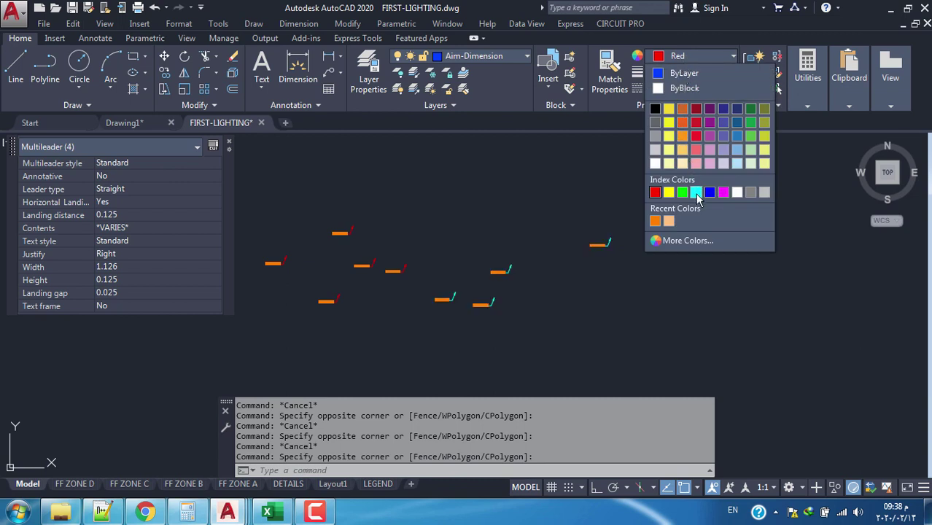
left_click(695, 192)
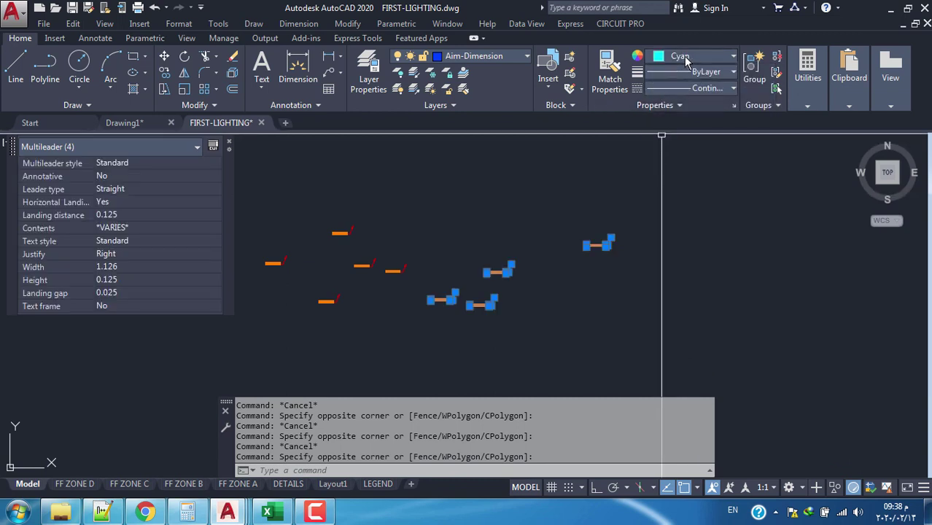
key("Escape")
- Window-select the five left leaders and make them Blue
middle_click_drag(462, 264, 490, 247)
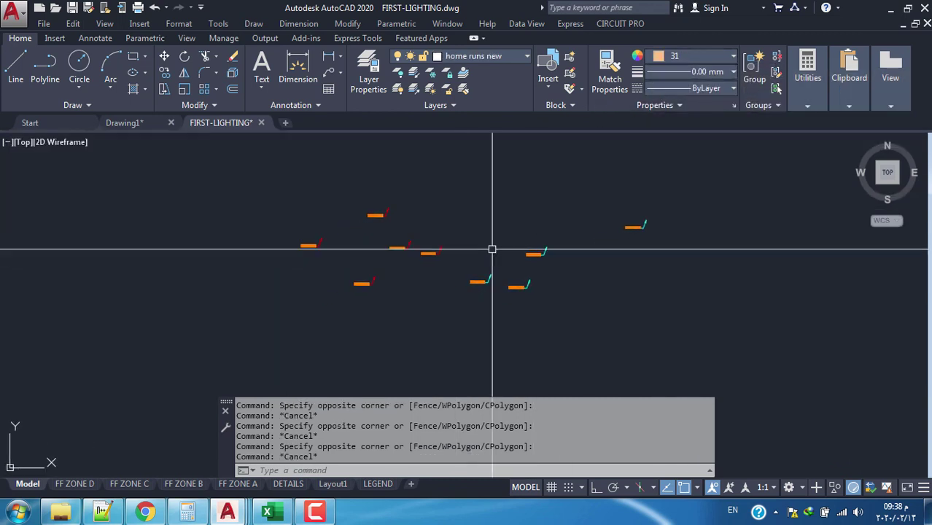
left_click(453, 204)
left_click(254, 312)
left_click(690, 58)
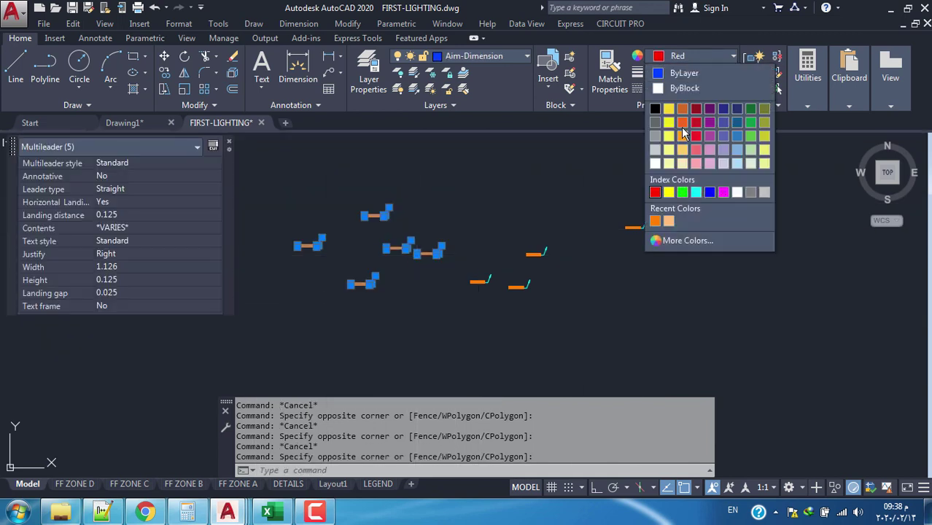
left_click(709, 192)
key("Escape")
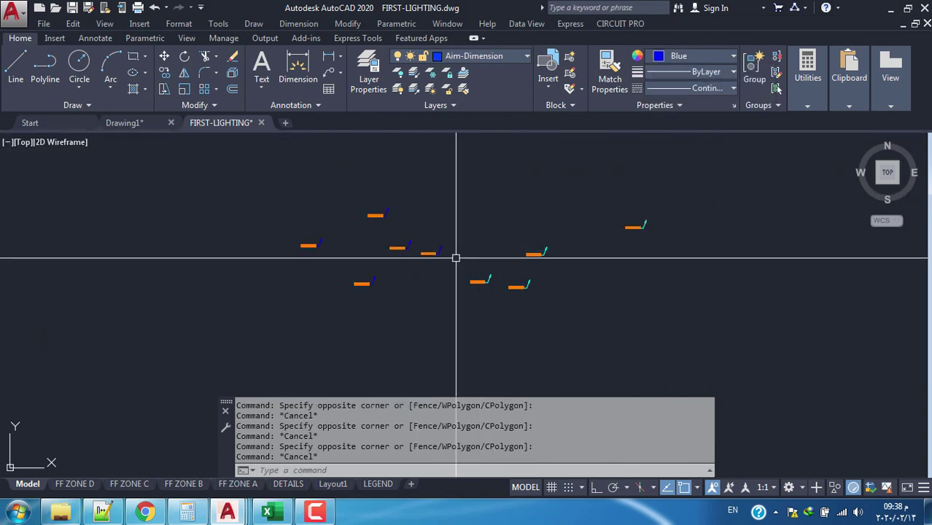
- Select the five blue and four cyan leader groups in turn to check their colours
left_click(643, 162)
key("Escape")
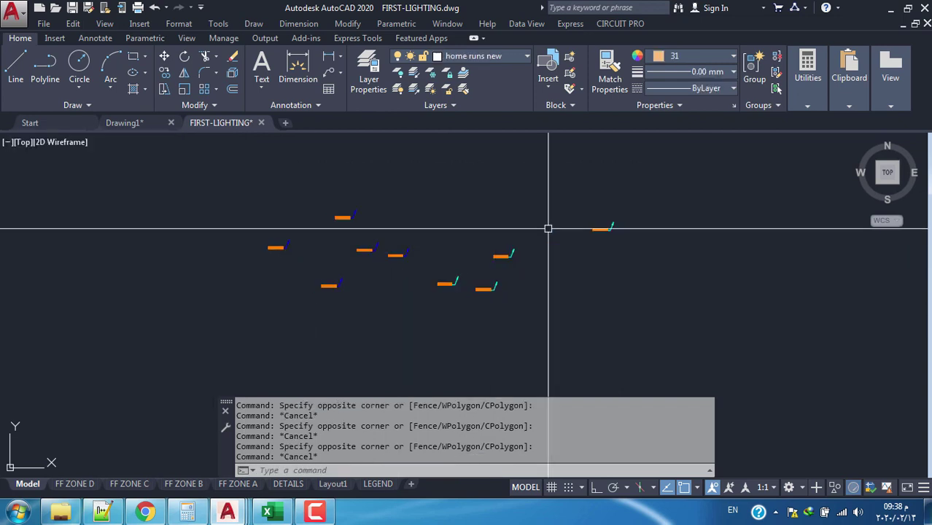
left_click(642, 198)
left_click(419, 321)
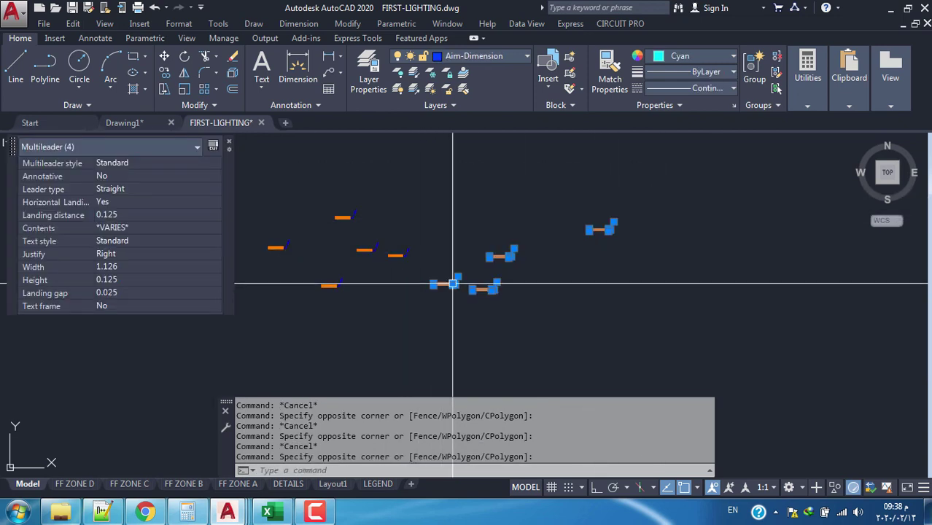
key("Escape")
left_click(427, 192)
left_click(248, 290)
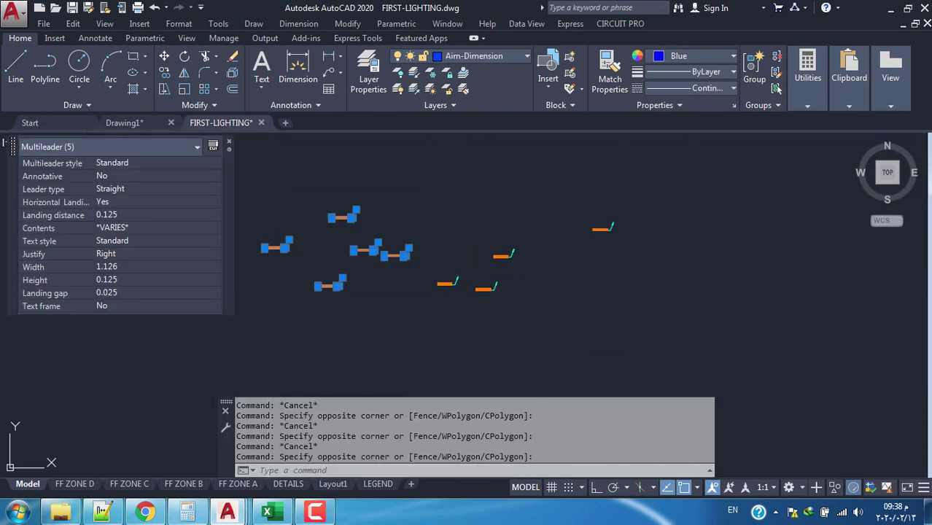
key("Escape")
left_click(233, 333)
left_click(400, 198)
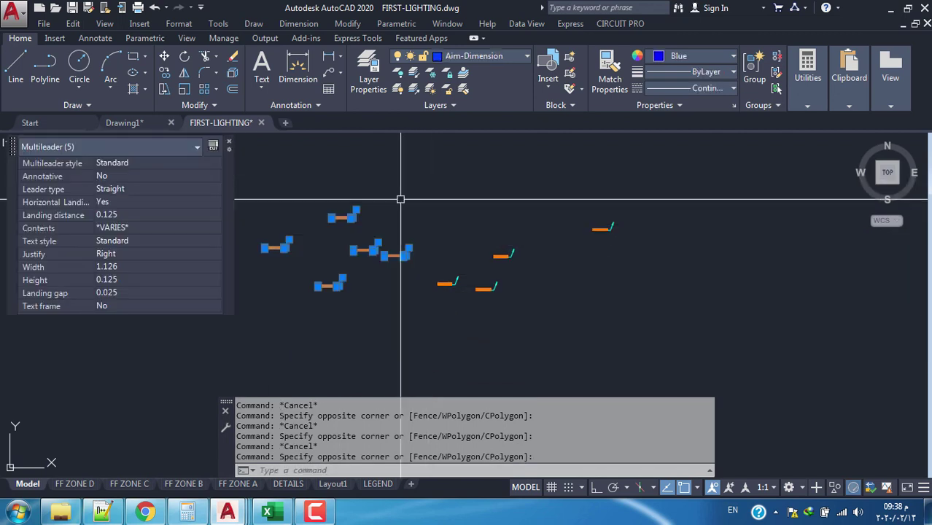
key("Escape")
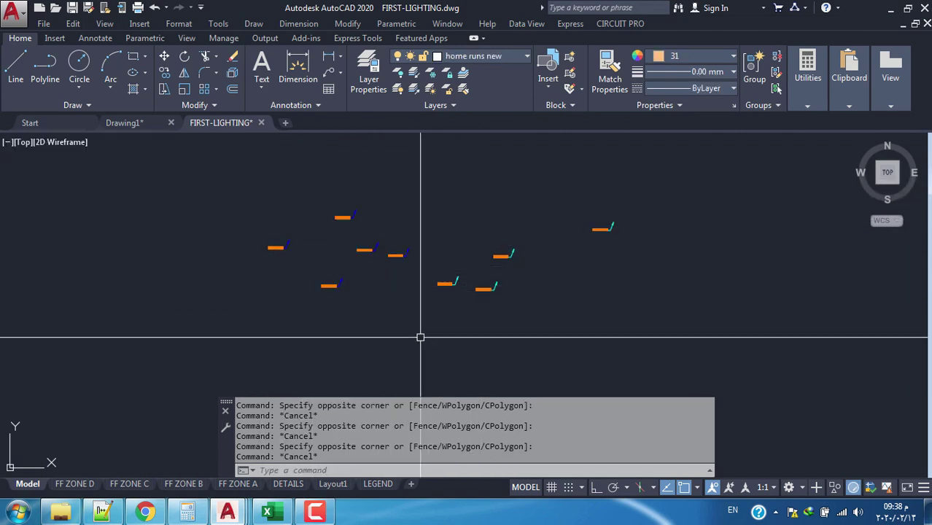
left_click(412, 337)
left_click(651, 193)
key("Escape")
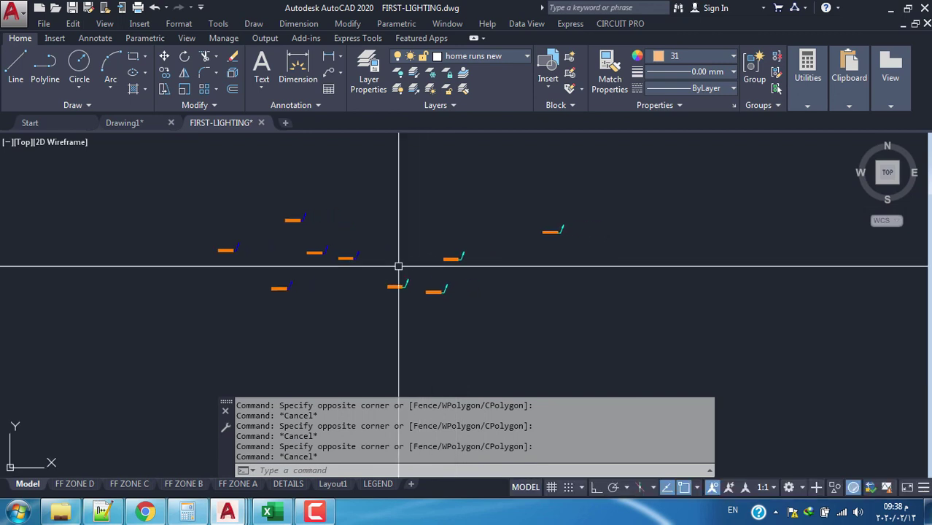
- Window-select all the leaders repeatedly to review them, clearing each selection
left_click(614, 188)
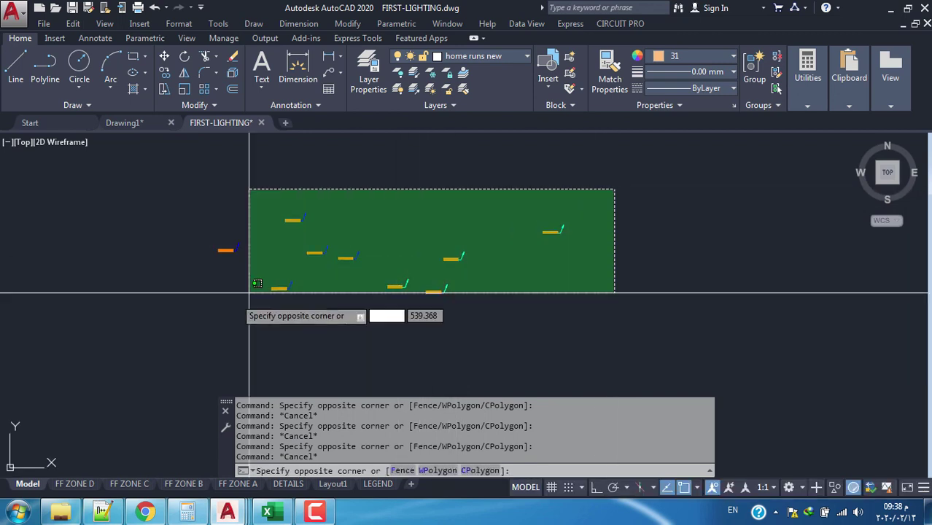
left_click(249, 292)
key("Escape")
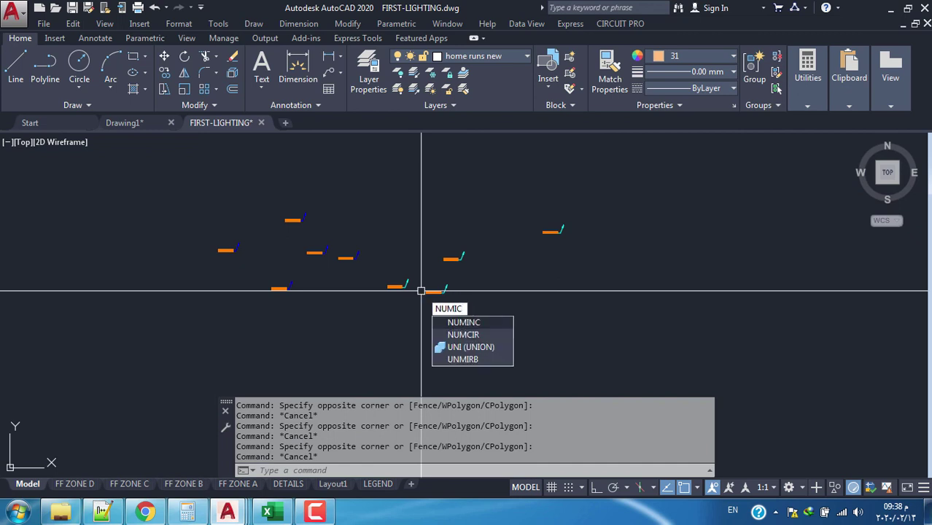
key("Escape")
left_click(666, 162)
left_click(179, 302)
key("Escape")
middle_click_drag(557, 216, 575, 220)
left_click(614, 192)
left_click(191, 288)
key("Escape")
left_click(598, 191)
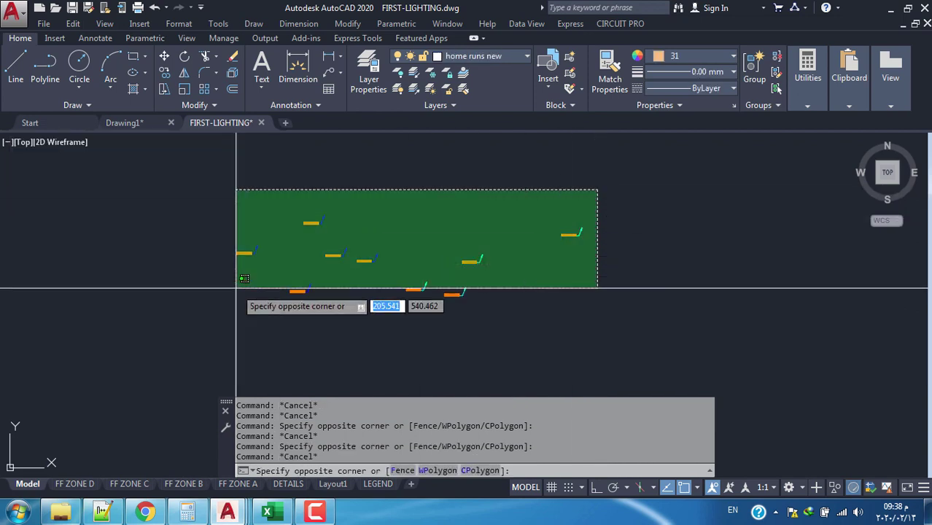
left_click(195, 325)
key("Escape")
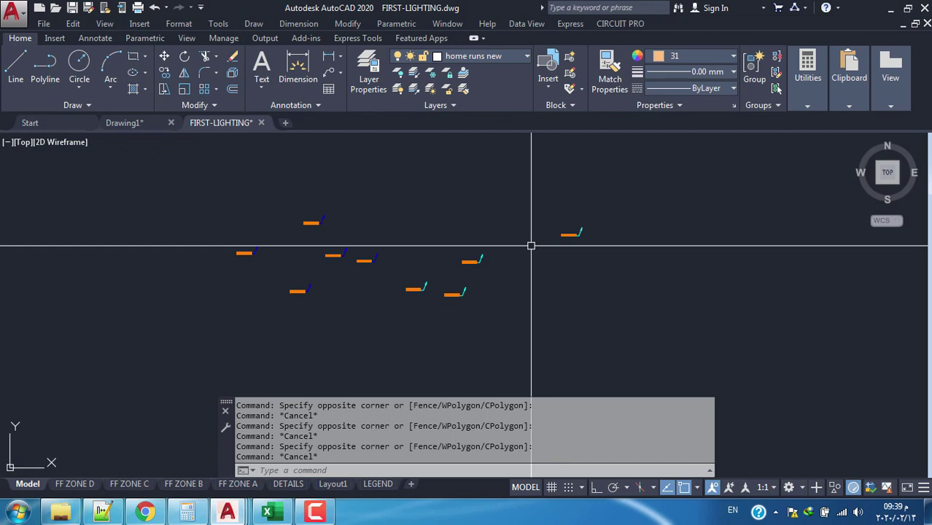
- Run NUMCIR on all nine leaders with prefix S, suffix /PP, start number 1, text height 10
key("Escape")
type("NUMCIR")
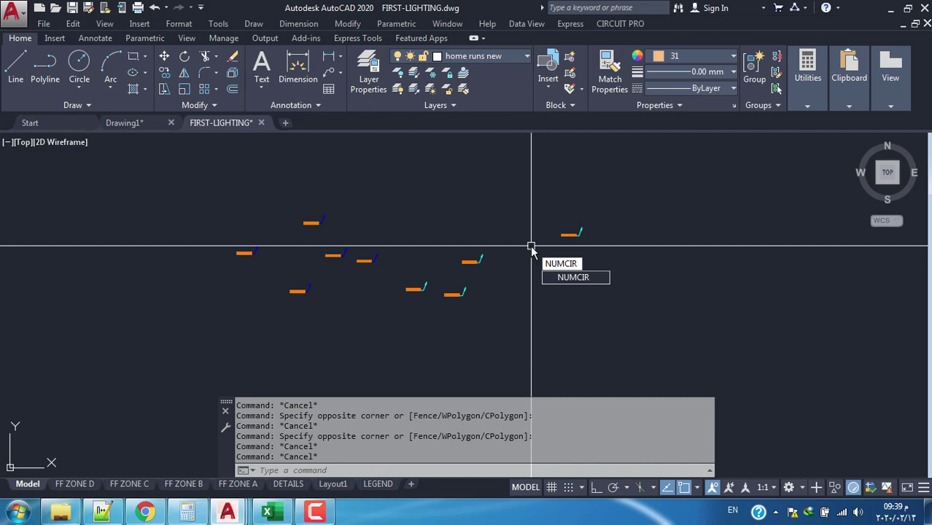
key("Return")
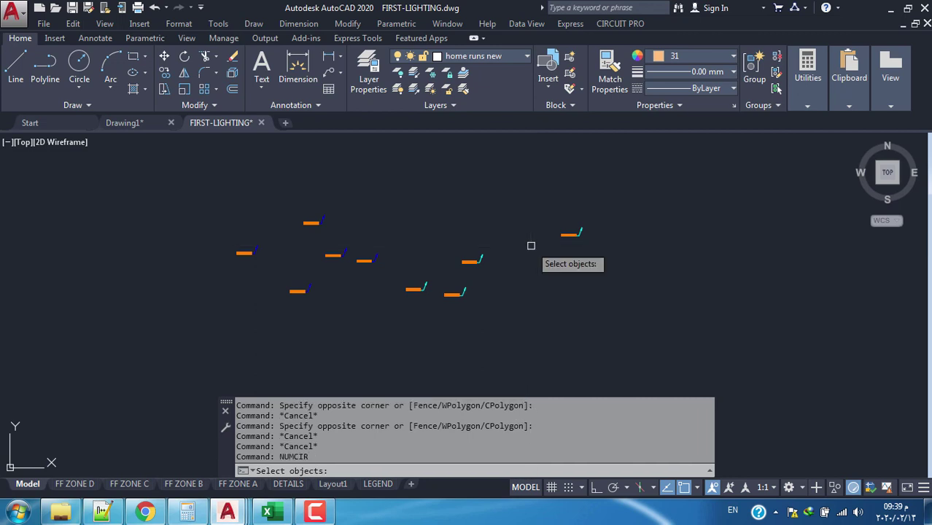
left_click(636, 177)
left_click(130, 351)
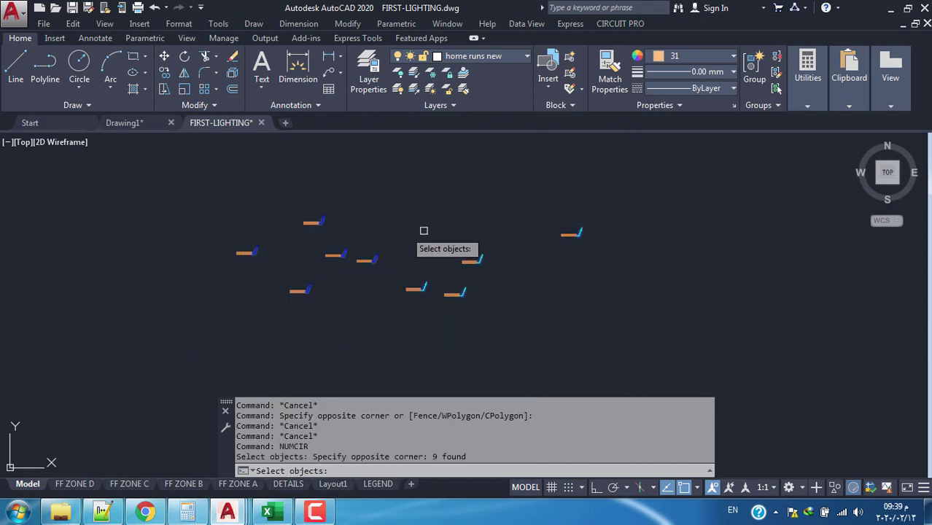
key("Return")
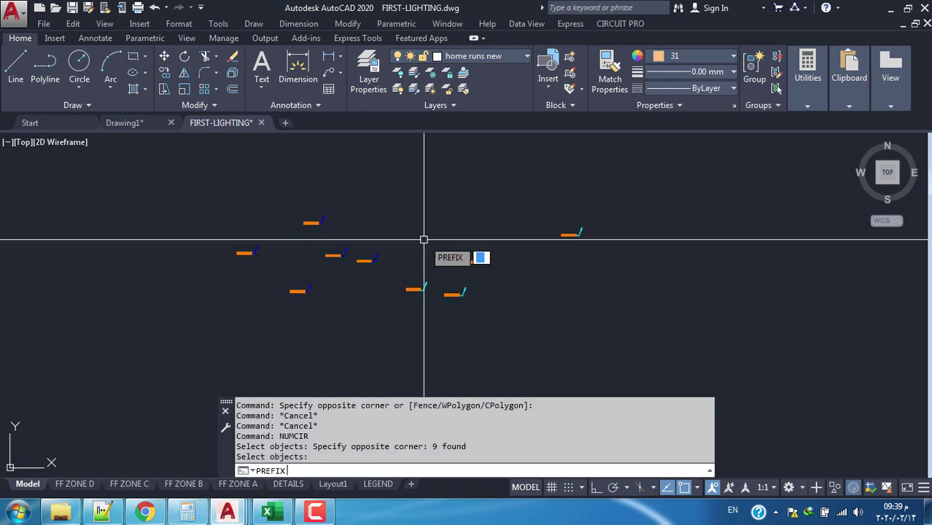
type("S")
type("1")
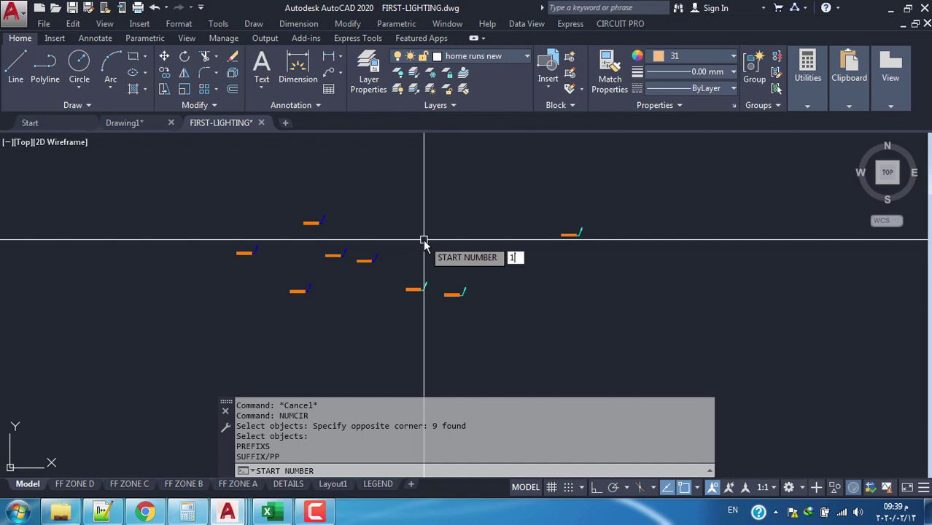
key("Return")
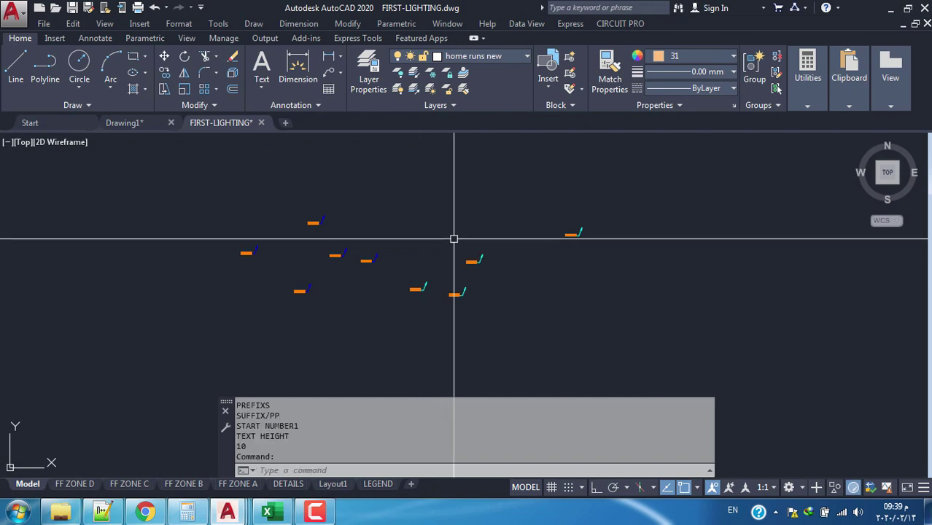
- Window-select groups of the orange circuit leaders to inspect their labels
scroll(521, 219, "down", 2)
scroll(657, 172, "up", 5)
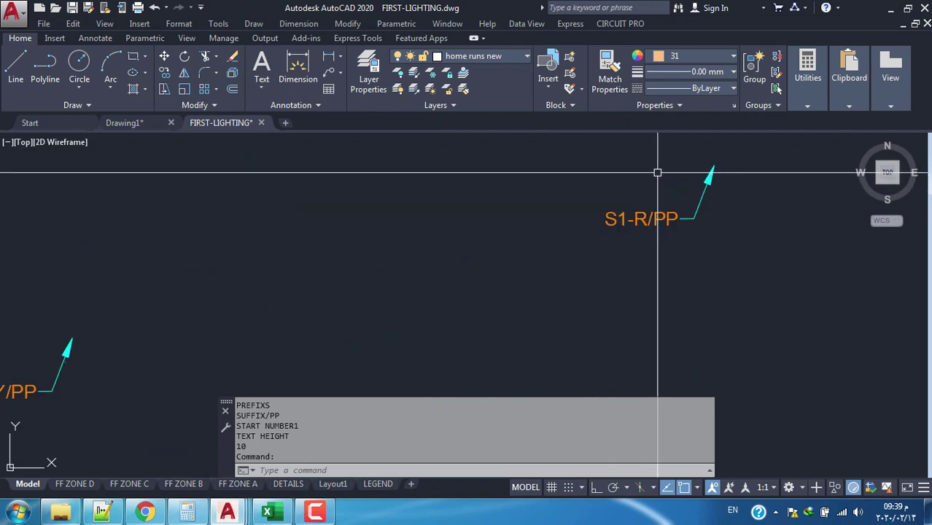
scroll(645, 210, "up", 1)
scroll(605, 225, "down", 3)
scroll(380, 239, "up", 1)
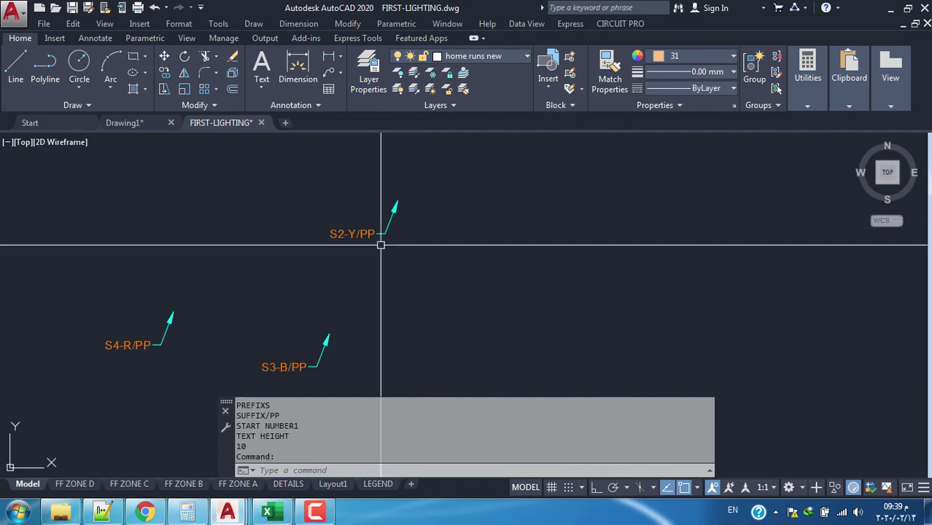
scroll(413, 192, "down", 2)
scroll(295, 248, "down", 2)
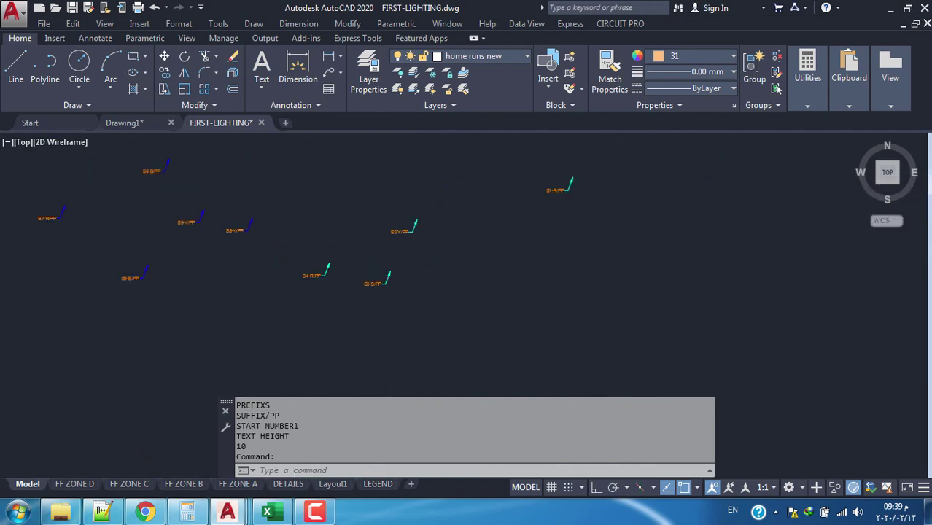
left_click(314, 329)
left_click(546, 204)
left_click(491, 198)
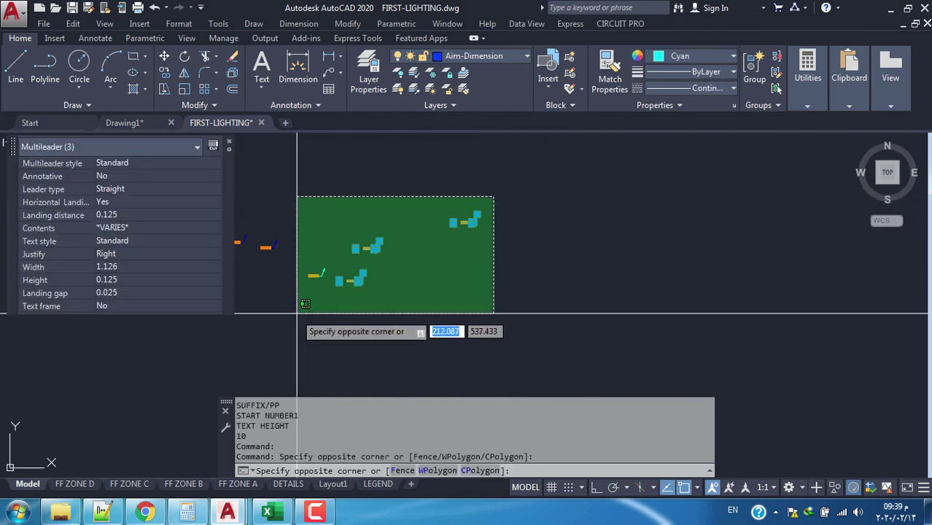
left_click(297, 313)
middle_click_drag(294, 258, 515, 223)
scroll(515, 223, "up", 2)
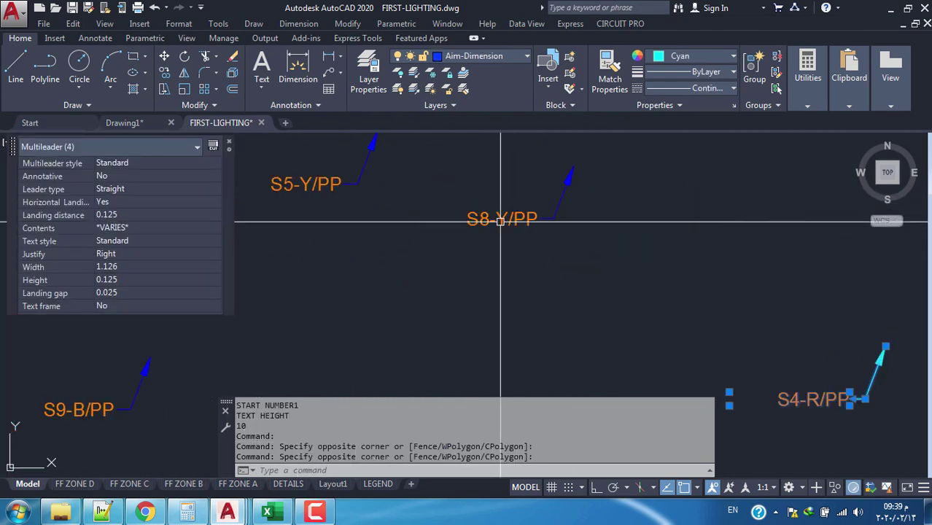
scroll(499, 214, "down", 2)
key("Escape")
- Select the five left labelled leaders and review them around the S4-R/PP label
left_click(520, 187)
left_click(276, 313)
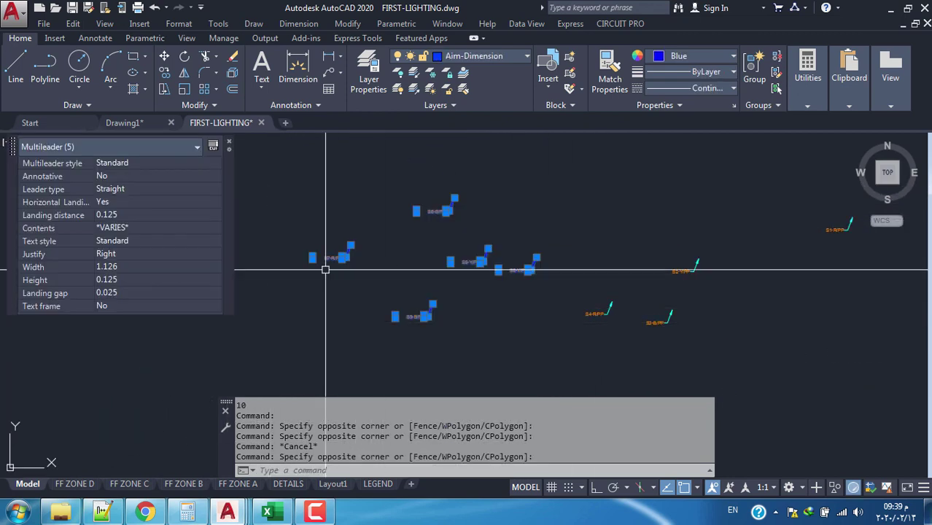
scroll(331, 264, "up", 2)
scroll(269, 226, "down", 2)
key("Escape")
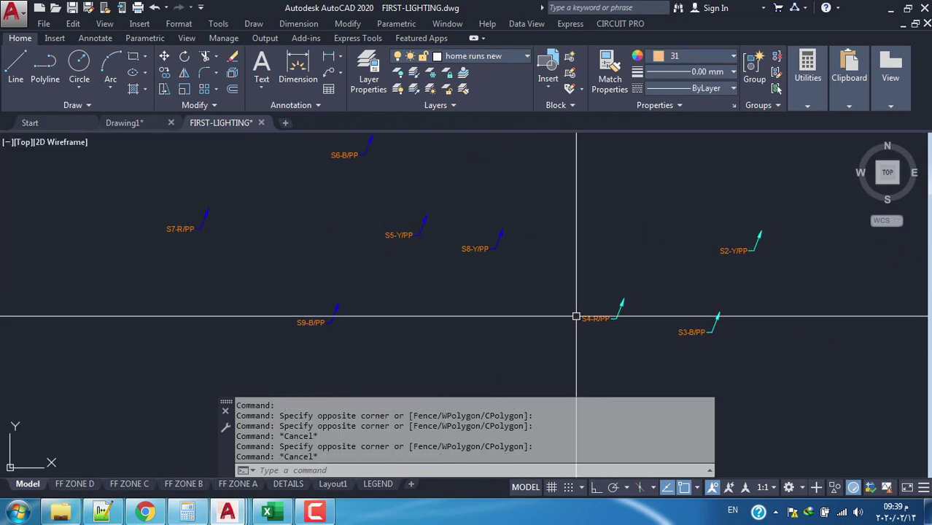
middle_click_drag(576, 317, 422, 316)
scroll(436, 317, "up", 3)
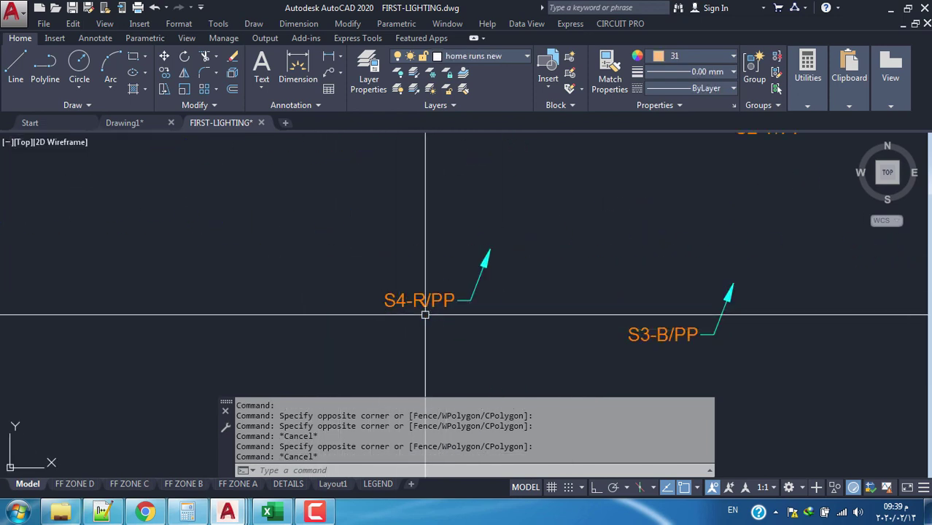
scroll(436, 311, "down", 4)
scroll(447, 305, "up", 6)
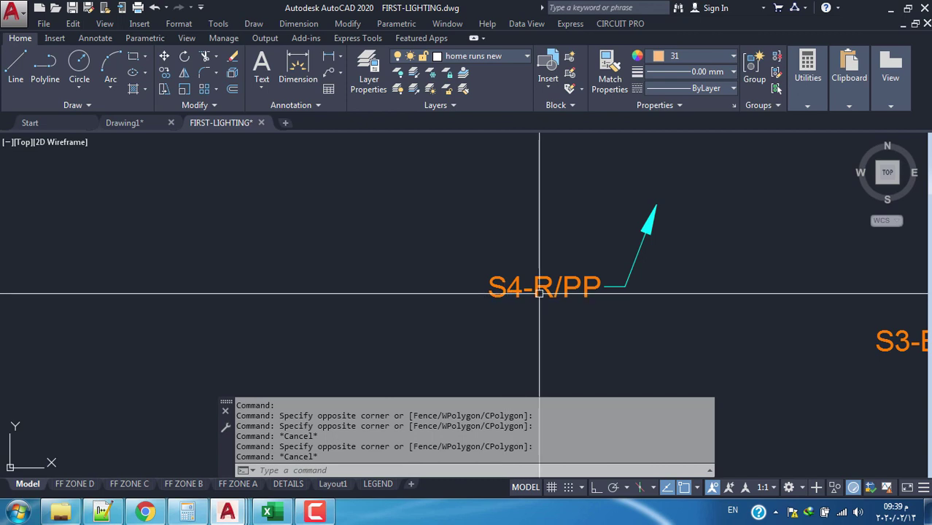
middle_click_drag(566, 281, 588, 284)
scroll(588, 284, "down", 4)
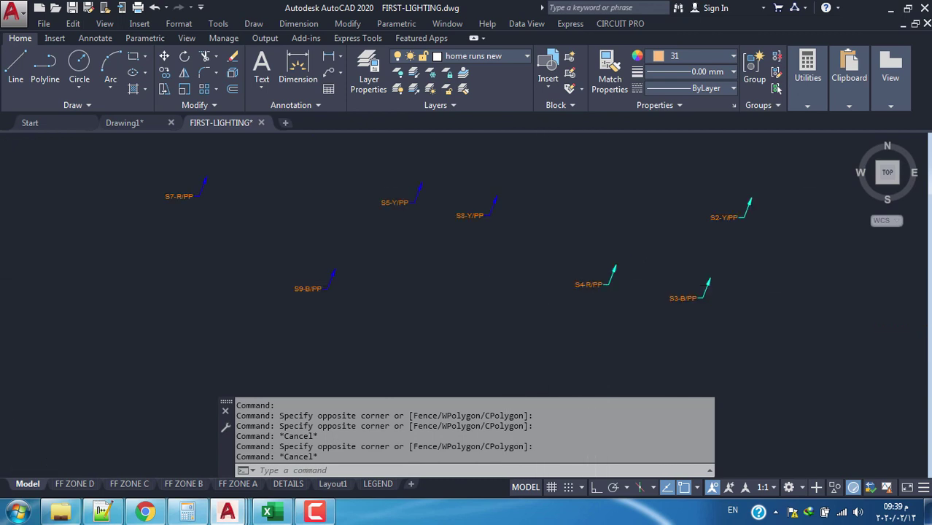
scroll(424, 258, "down", 1)
left_click_drag(470, 215, 233, 312)
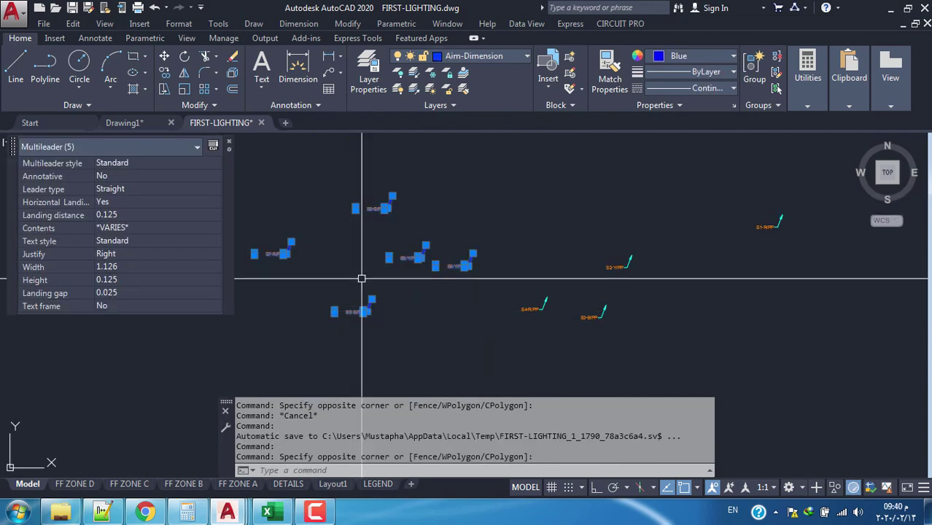
scroll(468, 246, "up", 5)
key("Escape")
- Window-select all nine circuit labels several times to check their properties
scroll(454, 225, "down", 3)
scroll(430, 258, "down", 2)
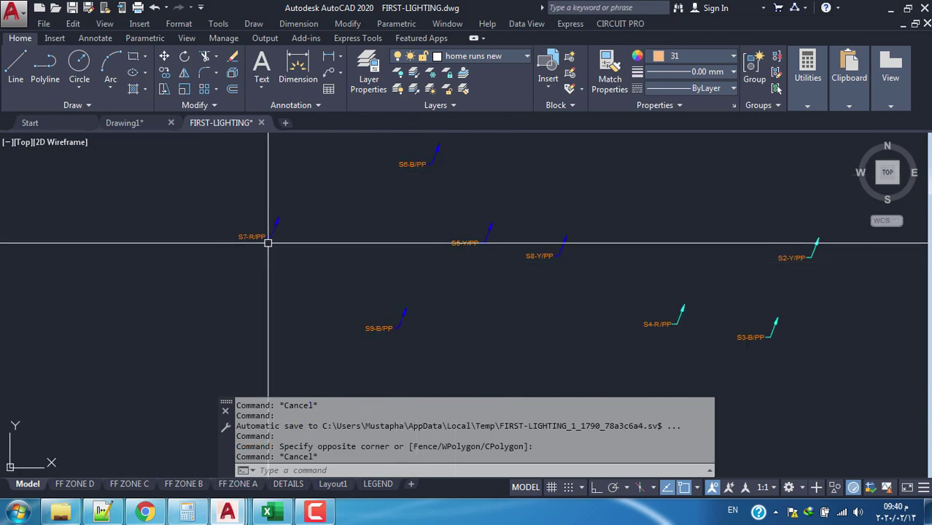
scroll(530, 250, "up", 6)
scroll(488, 276, "down", 4)
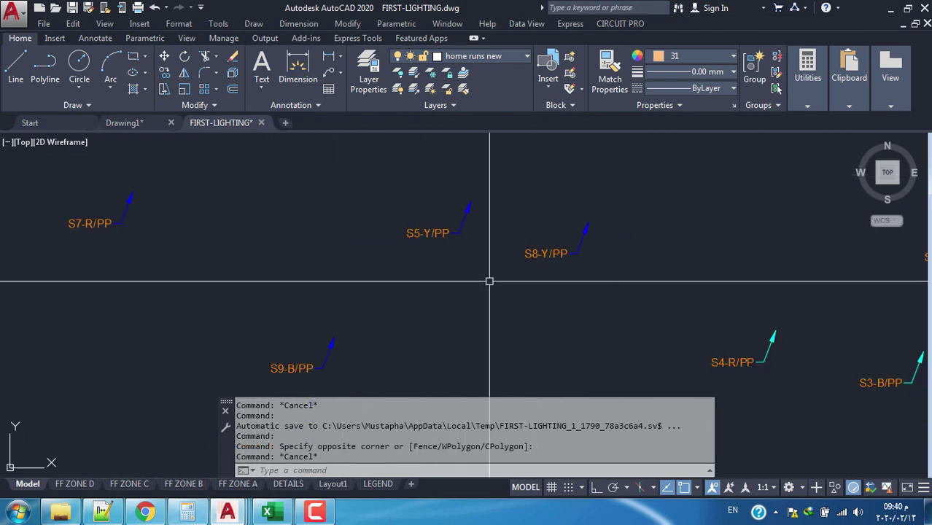
scroll(366, 285, "down", 1)
scroll(430, 263, "up", 6)
scroll(429, 263, "down", 3)
scroll(461, 266, "down", 3)
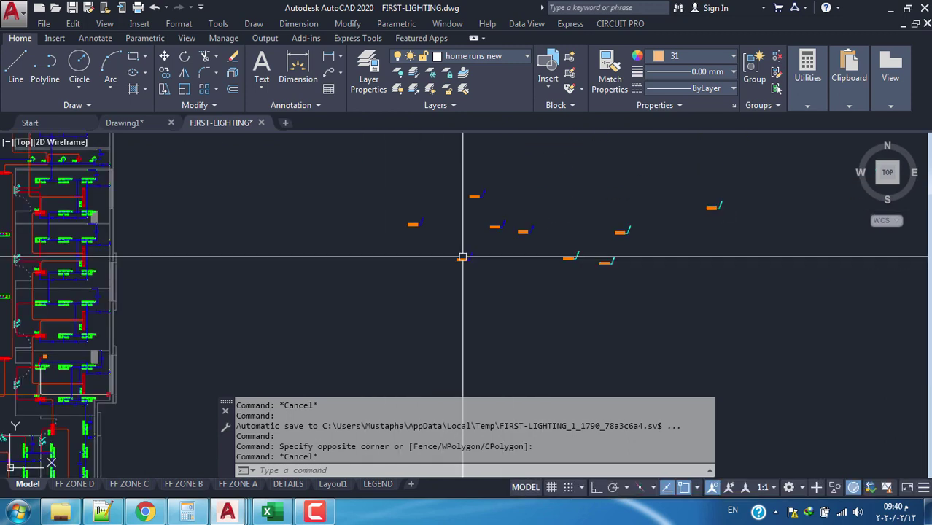
scroll(541, 211, "up", 1)
left_click(647, 187)
left_click(328, 249)
key("Escape")
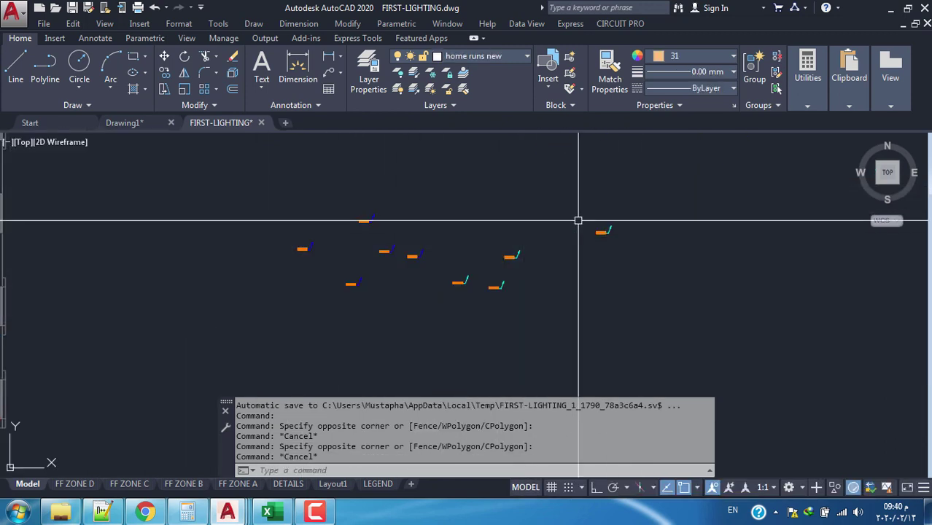
left_click(629, 194)
left_click(238, 341)
key("Escape")
middle_click_drag(492, 268, 543, 264)
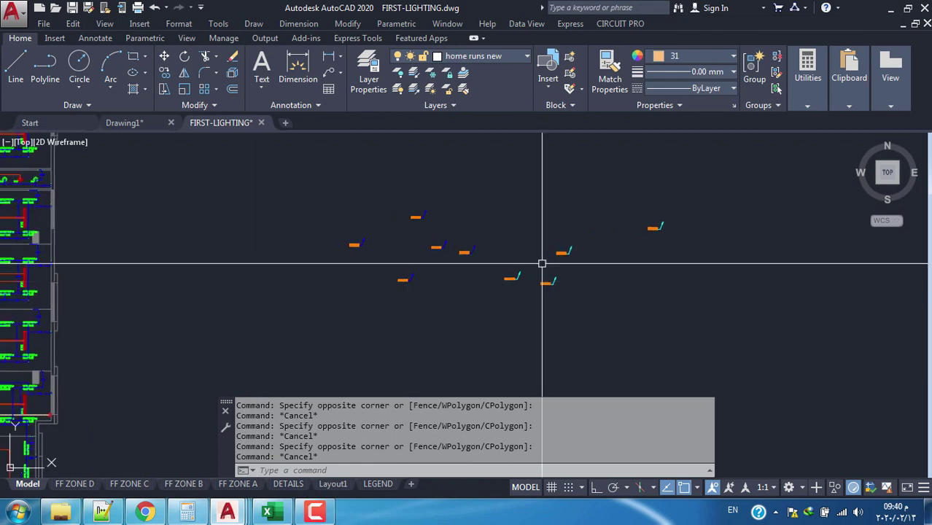
left_click(700, 193)
left_click(497, 277)
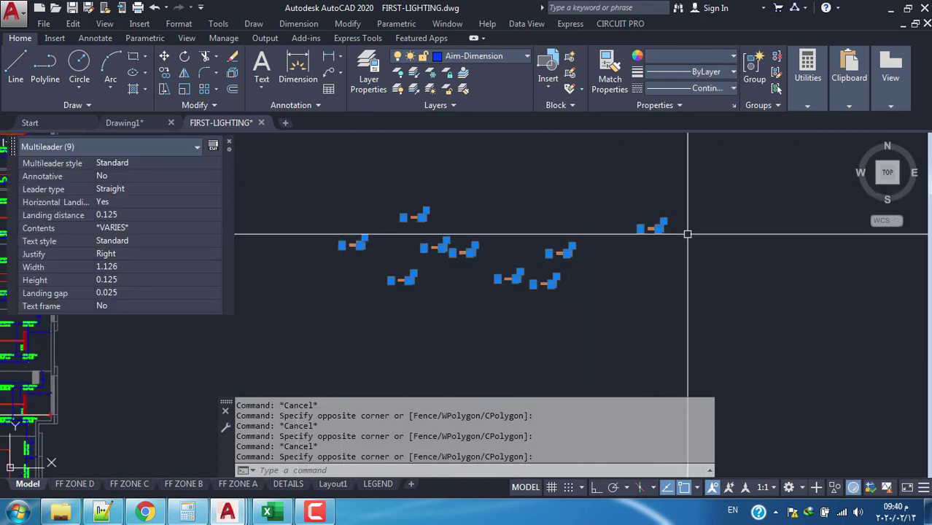
key("Escape")
- After a final check of the labels, start the CIRCLE command from the Draw panel
mouse_move(414, 258)
middle_mouse_down()
mouse_move(576, 235)
mouse_move(435, 245)
middle_mouse_up()
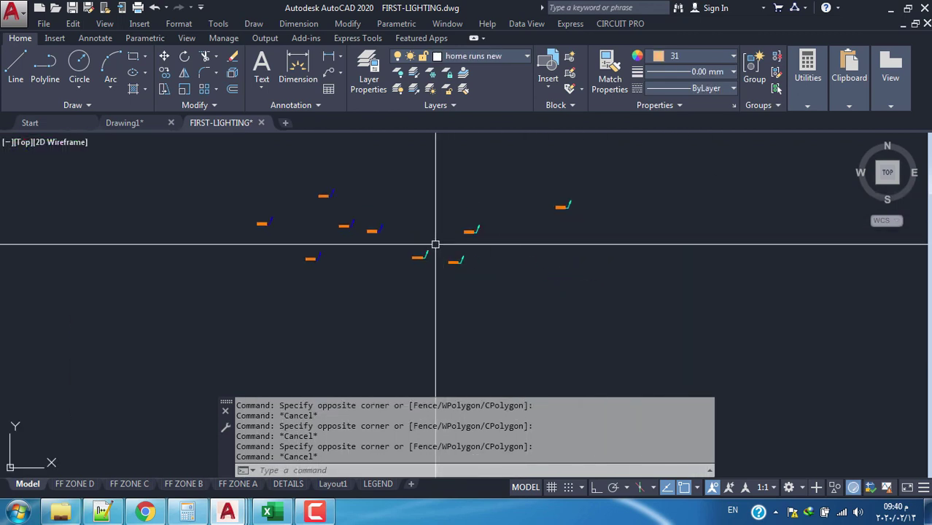
middle_click_drag(432, 208, 469, 257)
left_click(686, 167)
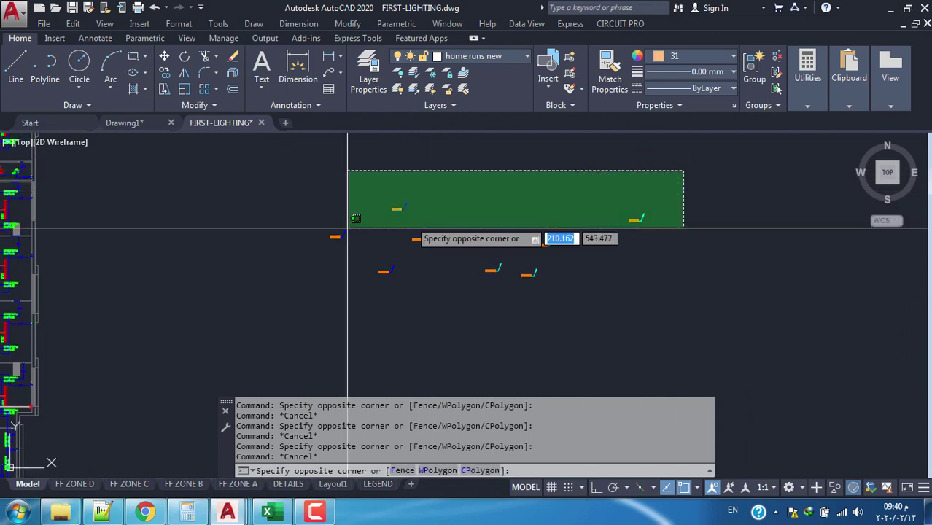
left_click(245, 328)
key("Escape")
scroll(641, 221, "up", 3)
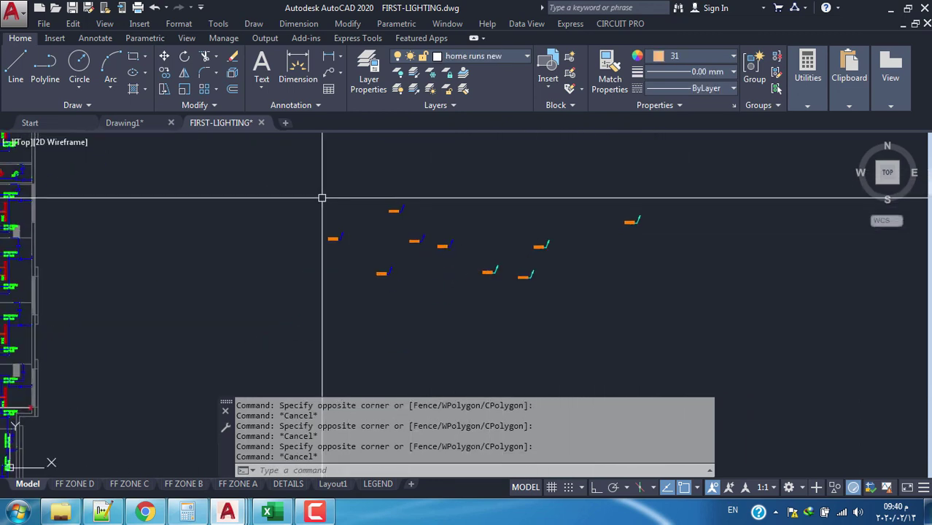
left_click(79, 62)
middle_click_drag(452, 383, 458, 293)
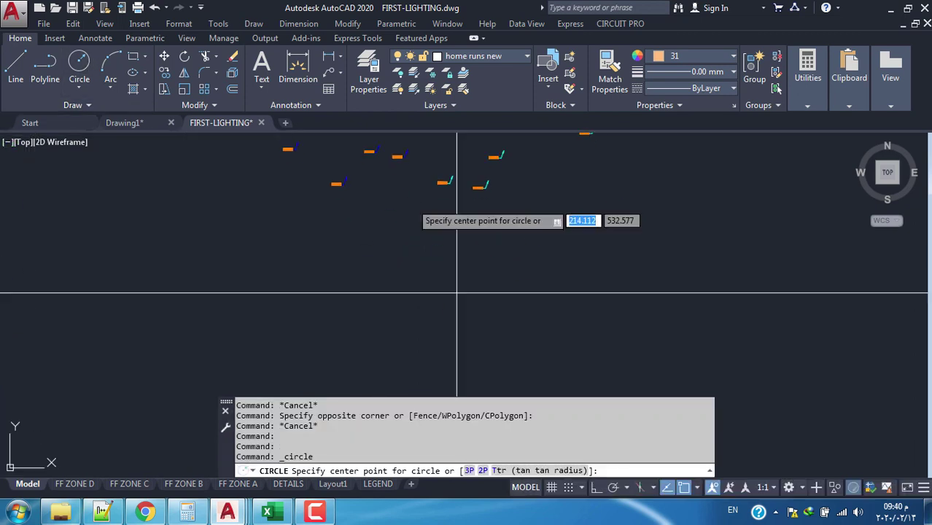
- Draw an orange circle of radius 0.408 around the first fixture and select it
left_click(551, 247)
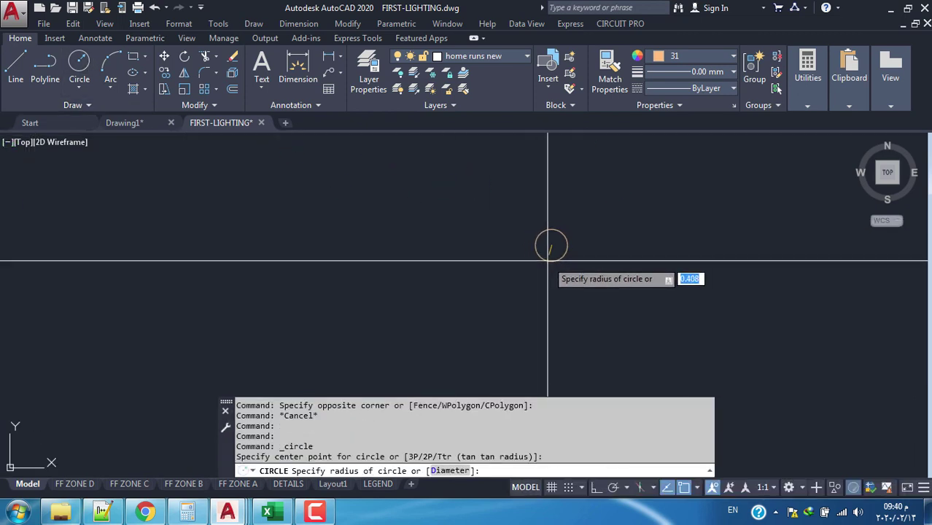
left_click(541, 248)
left_click(541, 247)
scroll(618, 264, "down", 3)
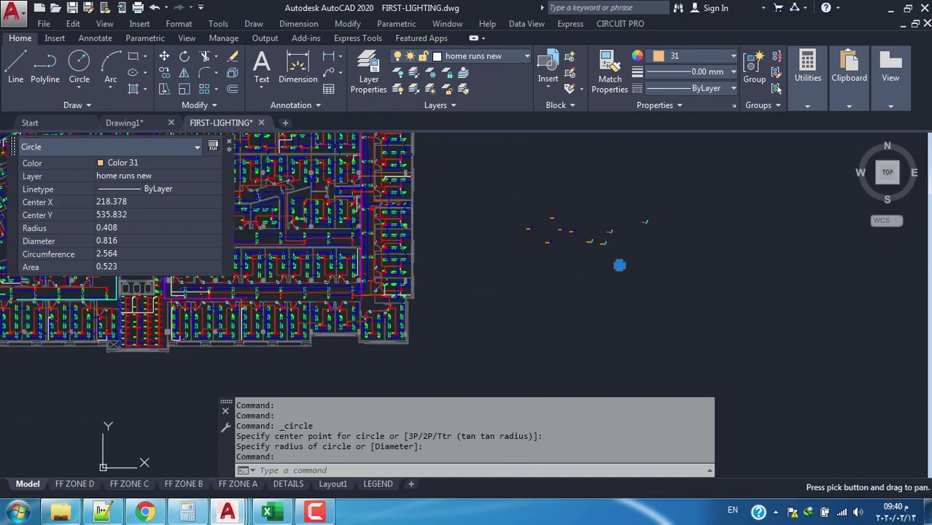
scroll(622, 264, "down", 2)
- Copy the circle from its centre onto another light fixture on the plan
type("c")
key("Return")
left_click(622, 263)
scroll(537, 310, "up", 3)
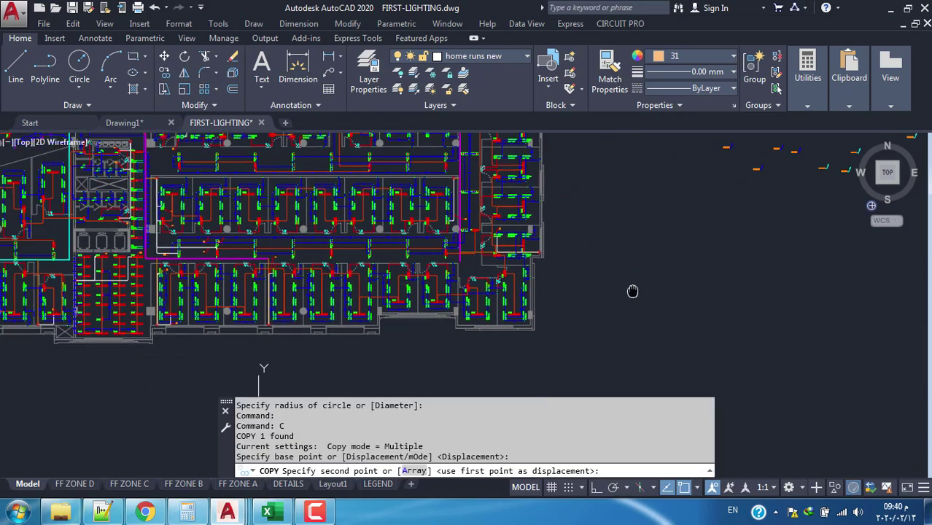
scroll(374, 223, "up", 3)
mouse_move(375, 252)
middle_mouse_down()
mouse_move(510, 248)
mouse_move(302, 208)
middle_mouse_up()
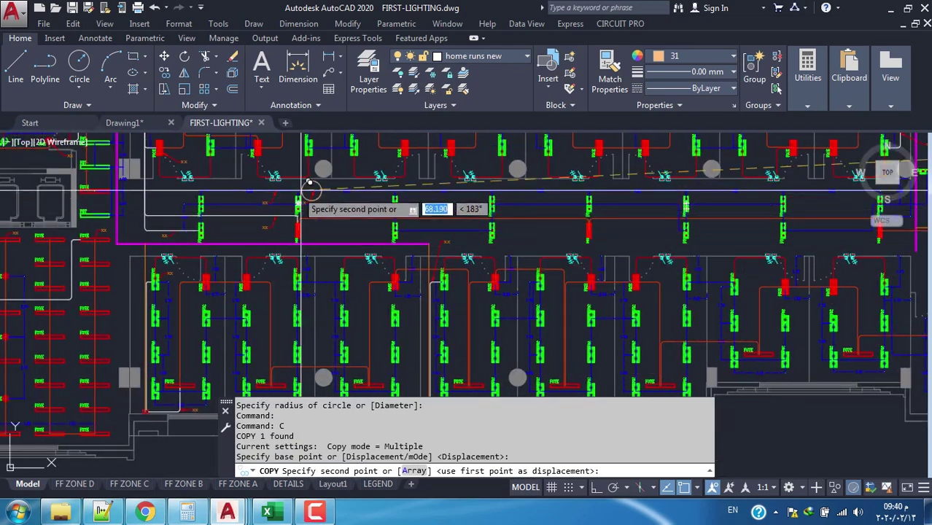
scroll(301, 183, "up", 3)
scroll(426, 183, "up", 2)
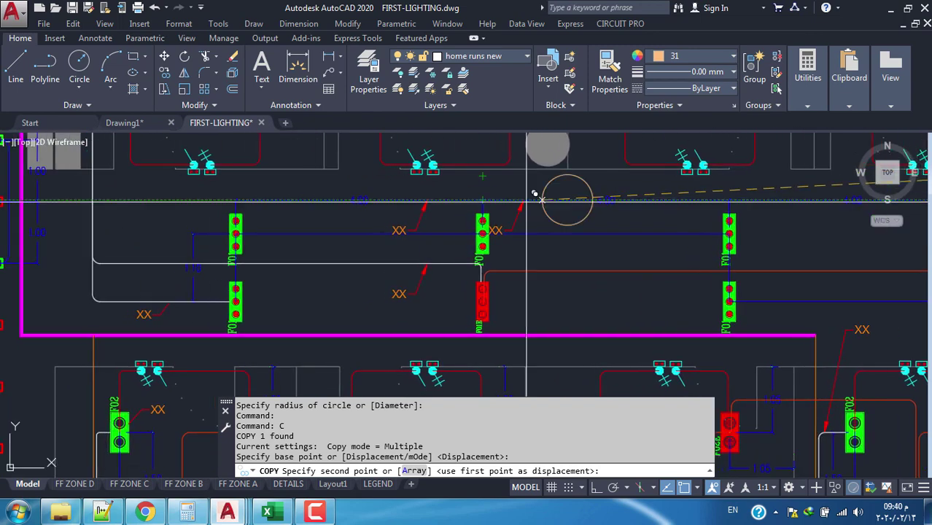
scroll(430, 217, "up", 2)
scroll(306, 270, "up", 2)
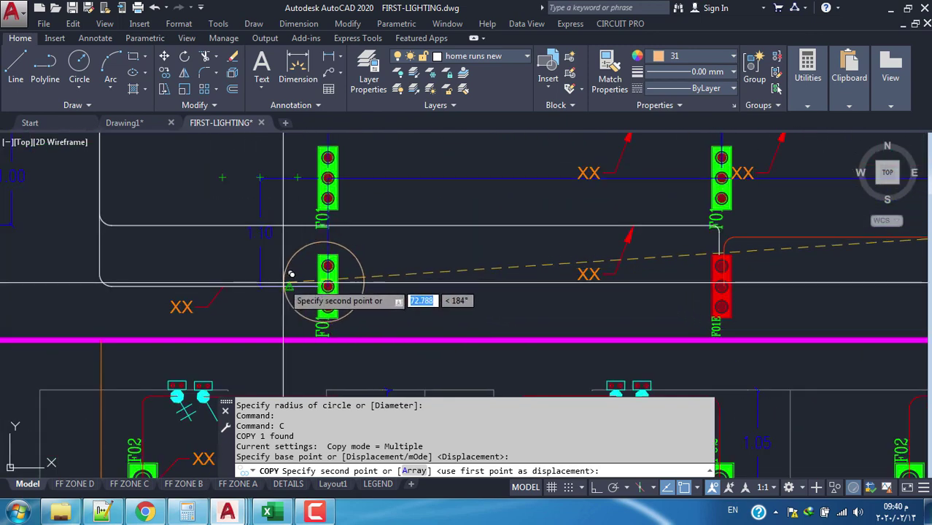
left_click(292, 280)
key("Escape")
- Copy the circled marker onto a further fixture across the plan
type("c")
key("Return")
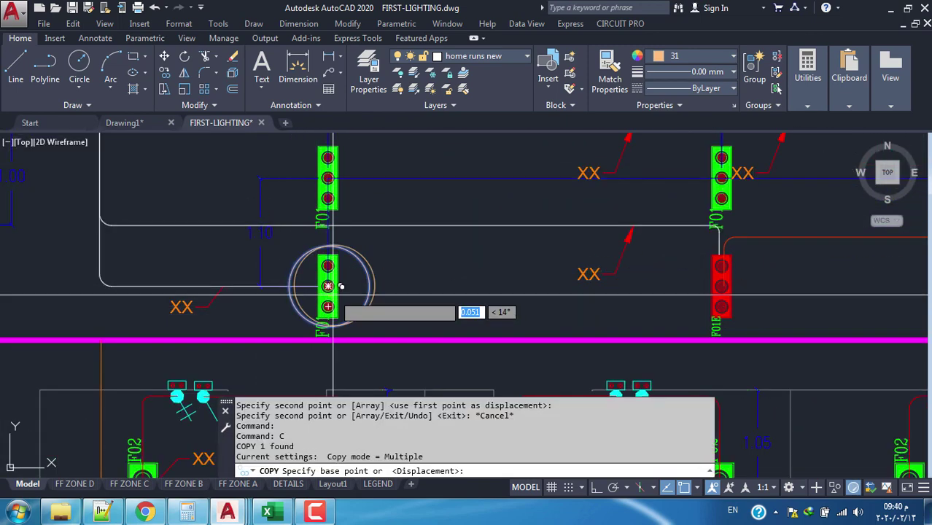
left_click(328, 286)
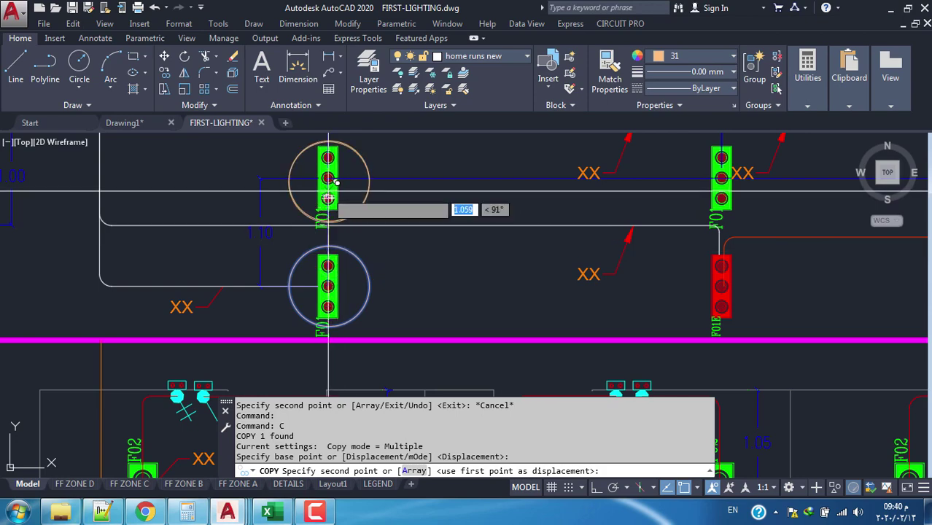
scroll(328, 197, "down", 2)
scroll(328, 198, "up", 1)
scroll(327, 196, "down", 1)
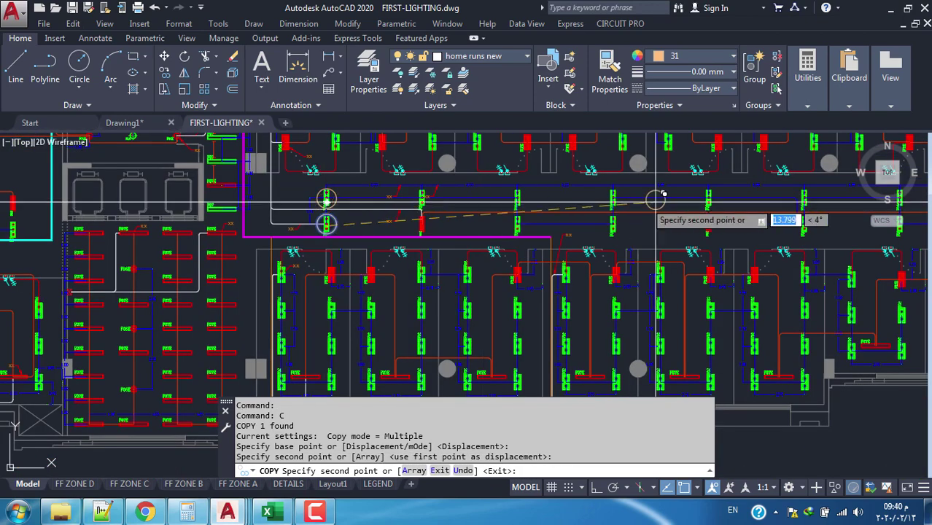
middle_click_drag(820, 188, 620, 189)
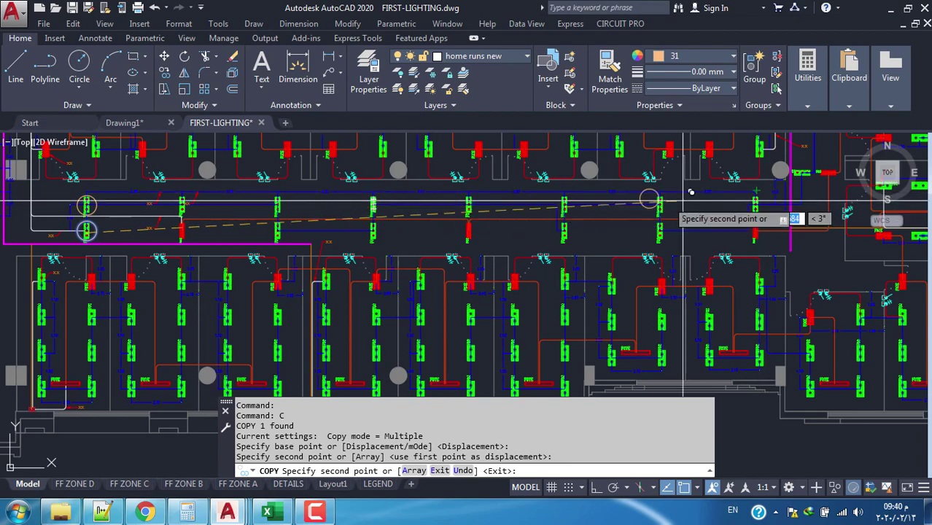
middle_click_drag(494, 206, 515, 207)
scroll(350, 233, "up", 1)
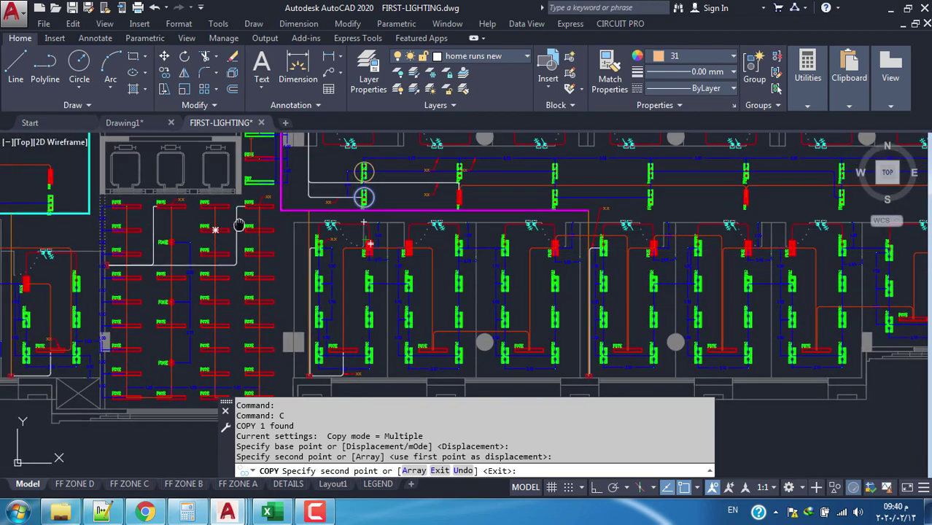
scroll(290, 178, "up", 1)
scroll(290, 179, "up", 2)
left_click(267, 193)
- Place one more circle copy around fixture F04E and end copying
scroll(277, 204, "down", 4)
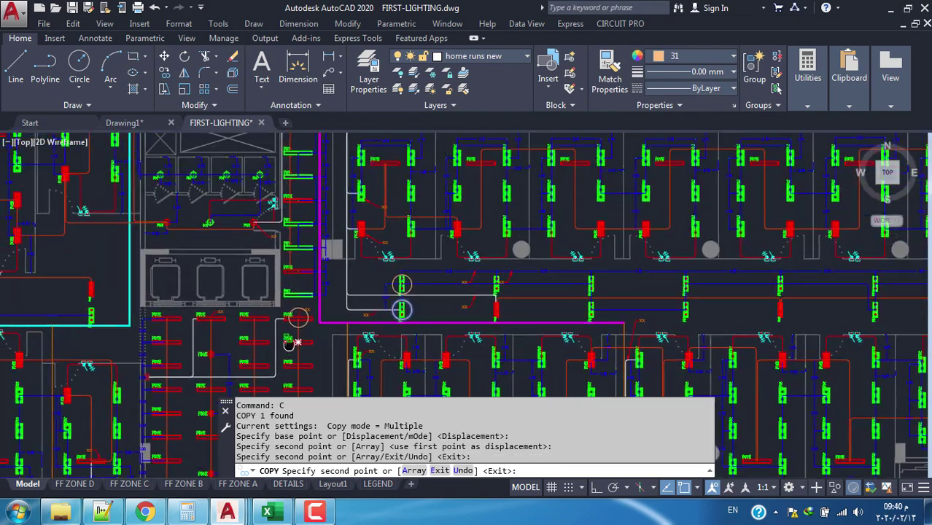
scroll(290, 232, "up", 1)
scroll(290, 231, "up", 3)
scroll(249, 271, "up", 1)
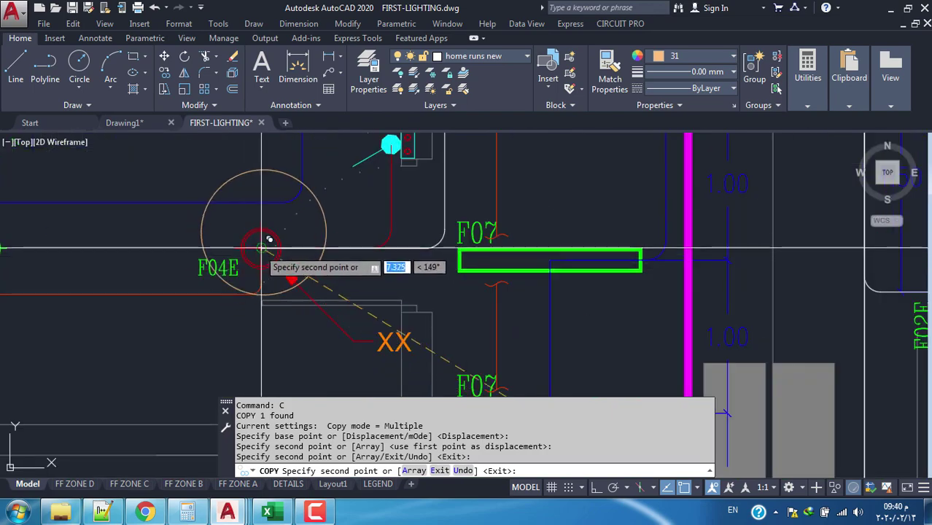
left_click(250, 232)
scroll(249, 248, "down", 5)
scroll(250, 288, "up", 1)
scroll(249, 233, "up", 2)
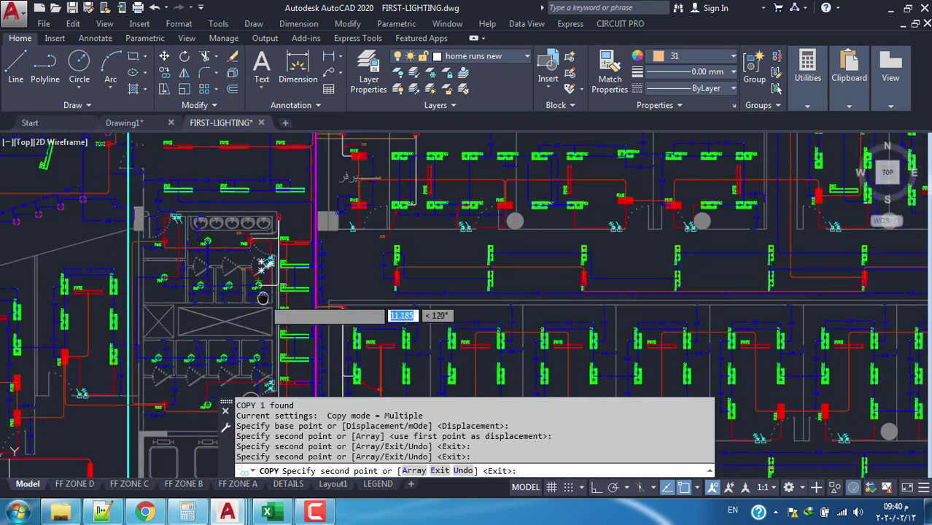
scroll(248, 232, "up", 2)
scroll(280, 269, "down", 2)
scroll(306, 262, "down", 3)
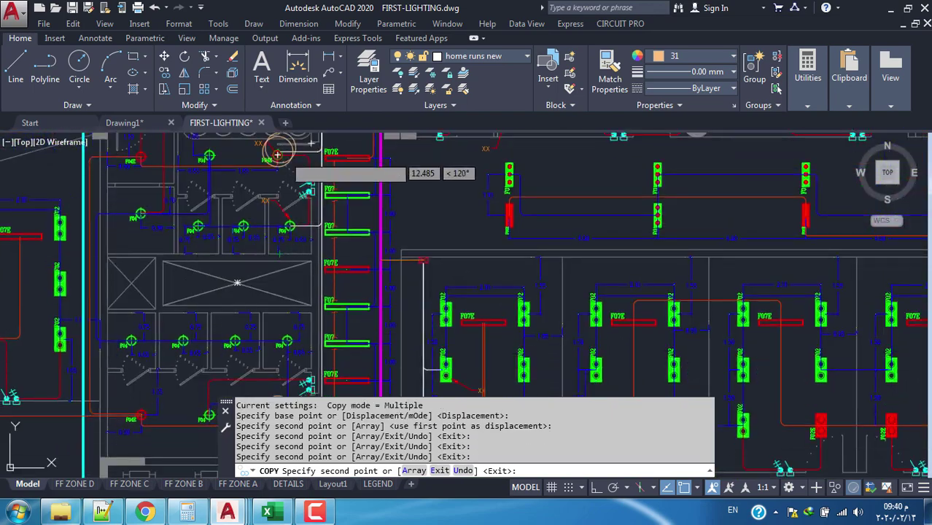
scroll(339, 259, "down", 3)
key("Escape")
- Window-select the two circles around the fixtures
scroll(379, 291, "up", 2)
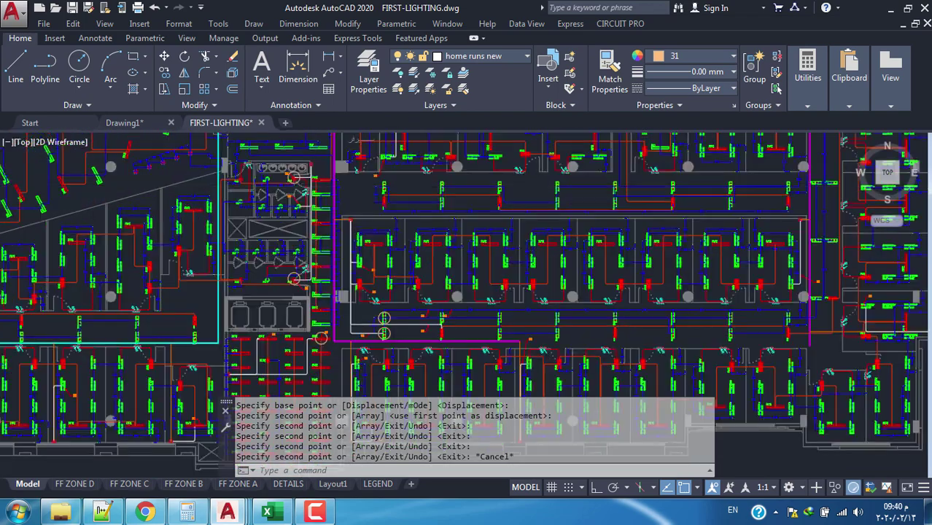
scroll(394, 303, "up", 2)
scroll(396, 306, "up", 2)
left_click_drag(410, 287, 385, 348)
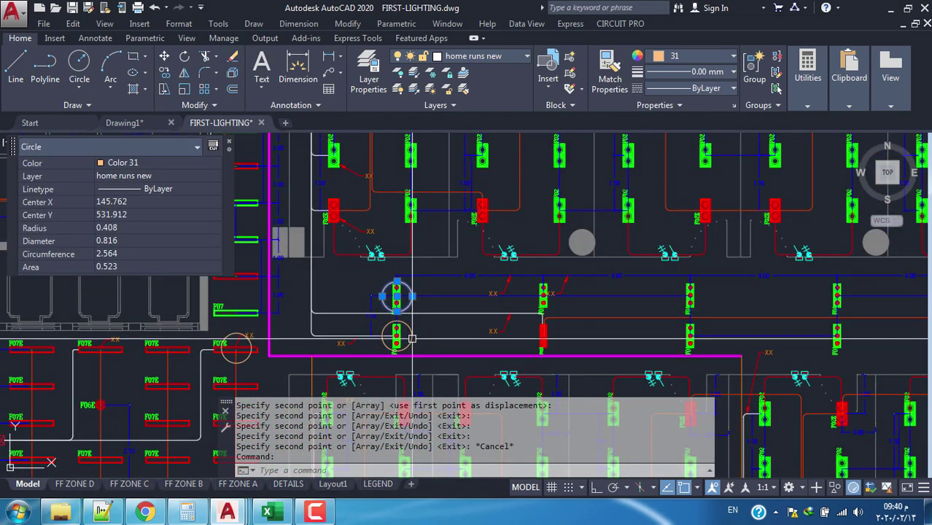
scroll(412, 284, "down", 3)
scroll(423, 282, "down", 3)
- Use Select Similar (SS) to select all five orange marker circles, then reframe the view
type("ss")
key("Return")
scroll(423, 285, "down", 3)
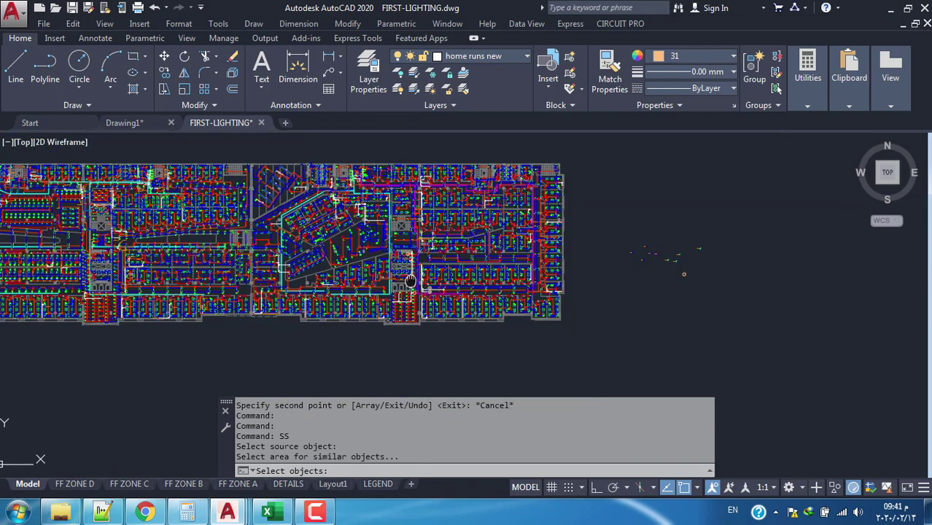
left_click(425, 336)
key("Return")
middle_click_drag(341, 260, 390, 259)
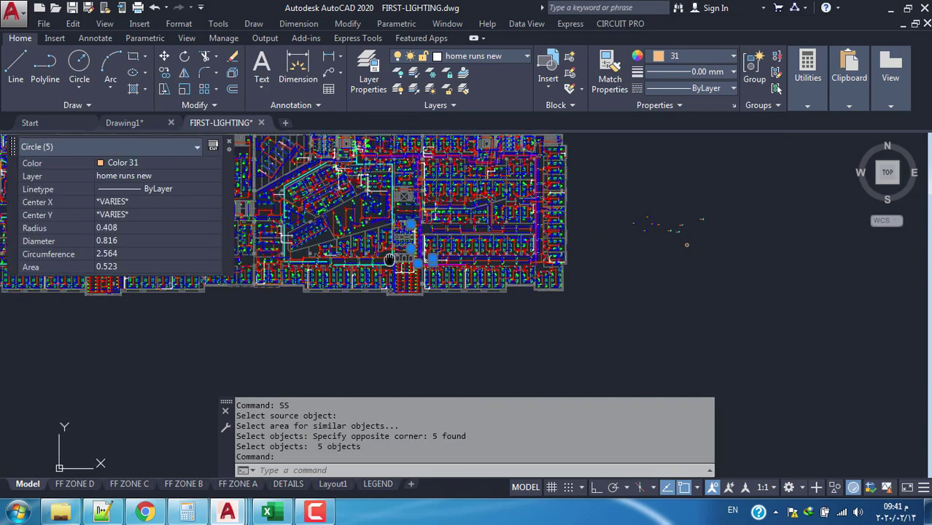
scroll(414, 232, "up", 3)
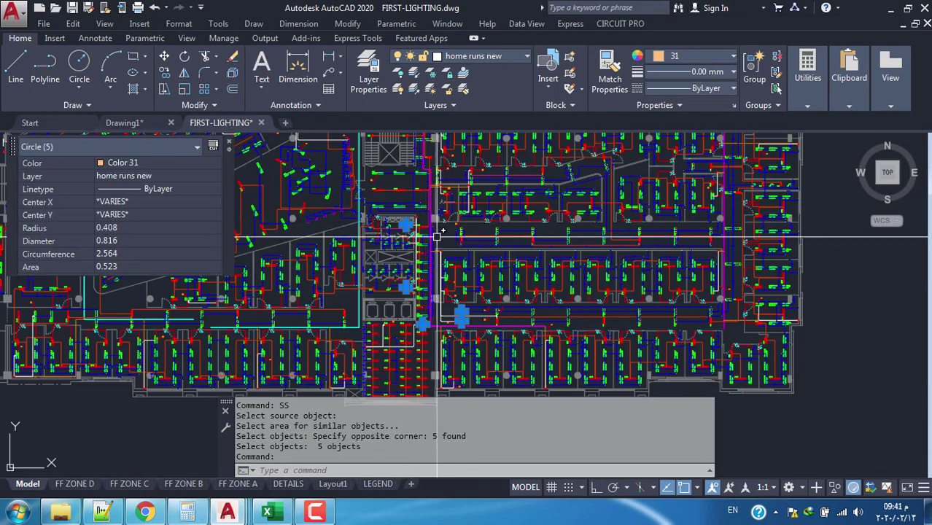
scroll(466, 244, "up", 2)
scroll(503, 249, "down", 2)
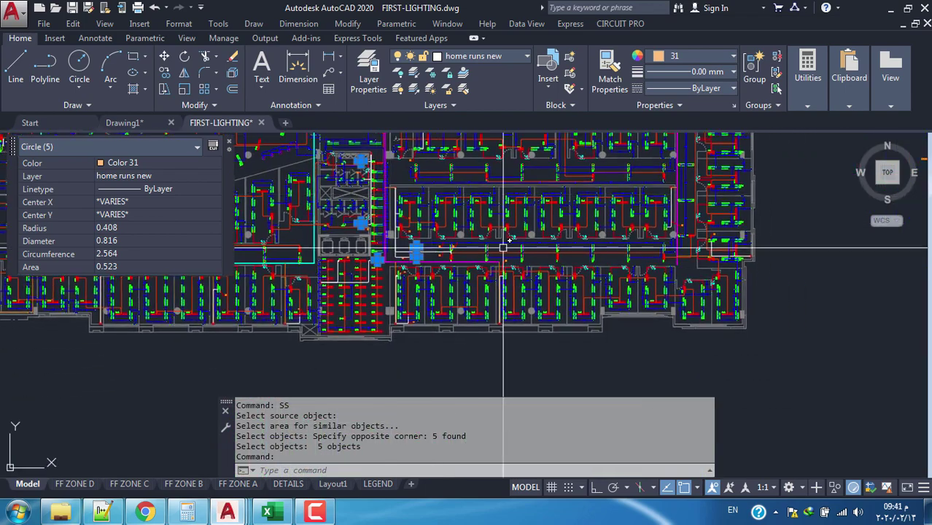
scroll(393, 212, "up", 3)
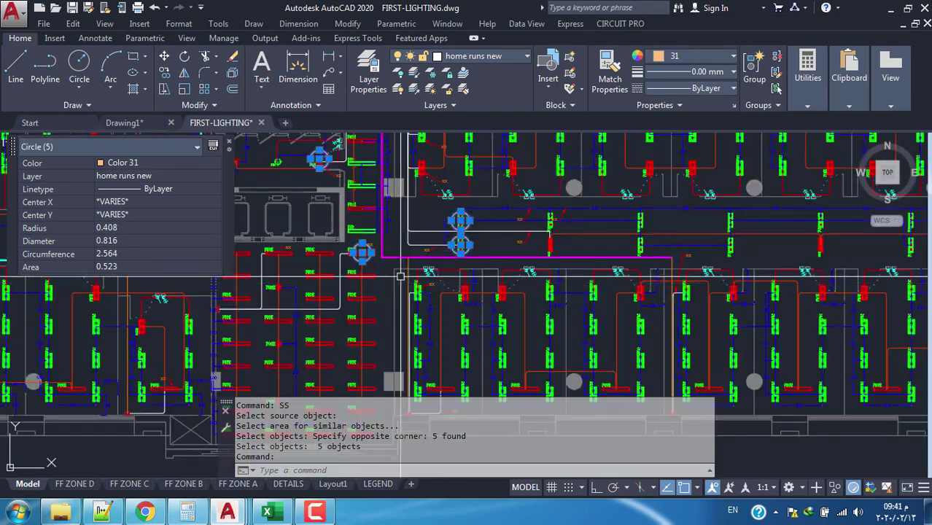
middle_click_drag(392, 236, 391, 250)
type("N")
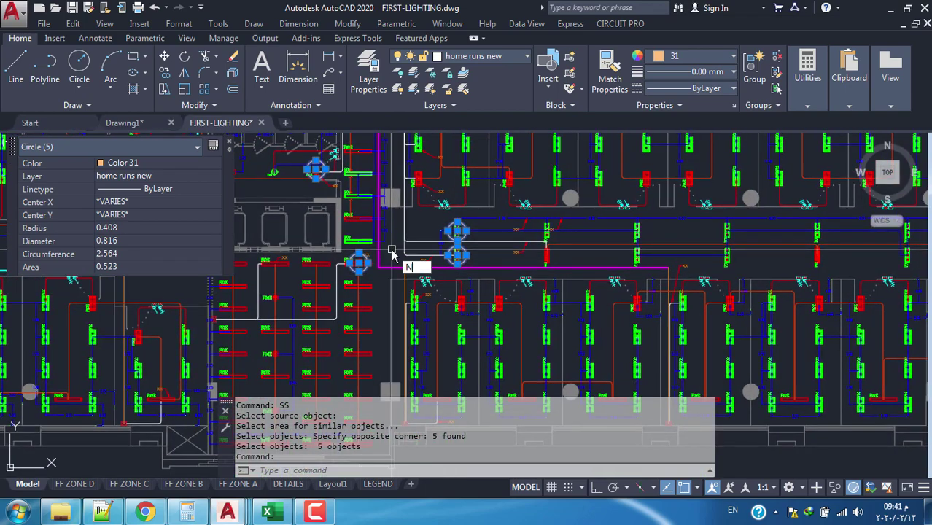
- Run NUMCIR on the selected circles with prefix L and suffix /LP1
type("UMCIR")
key("Return")
type("L")
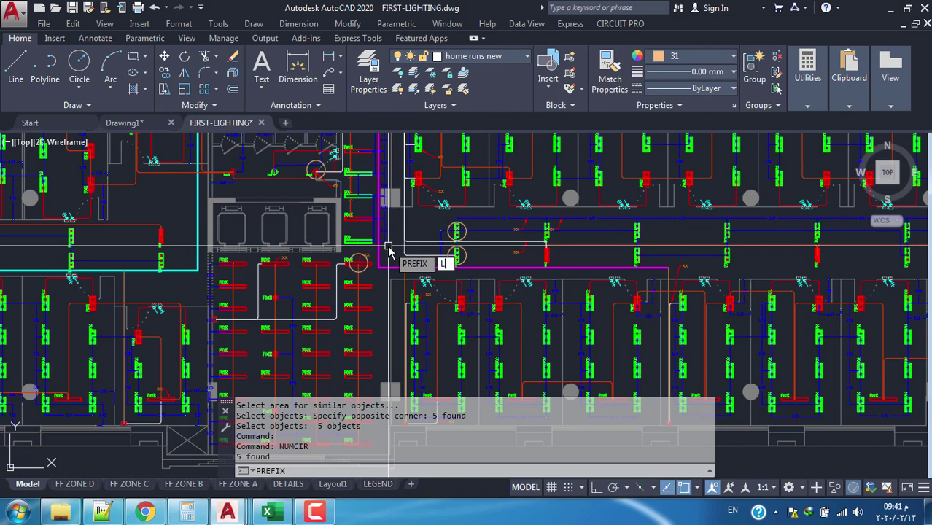
key("Return")
type("/LP1")
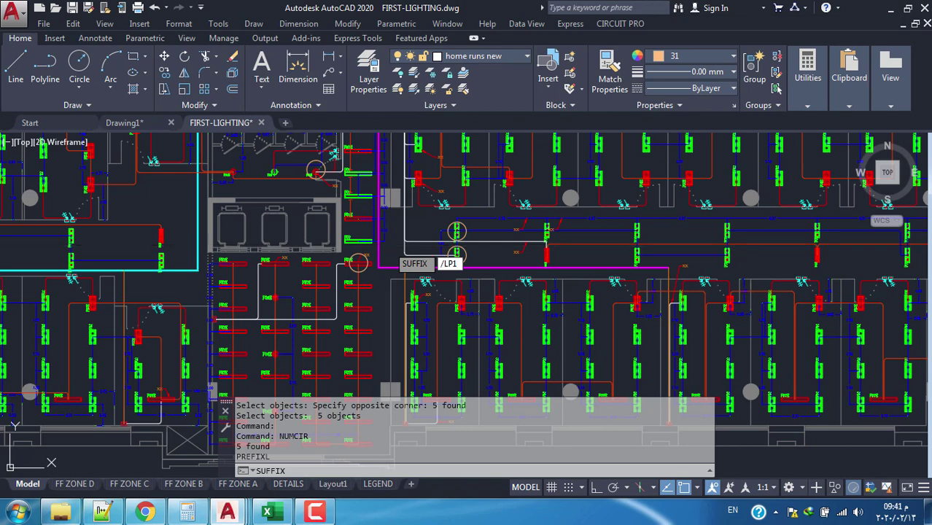
key("Return")
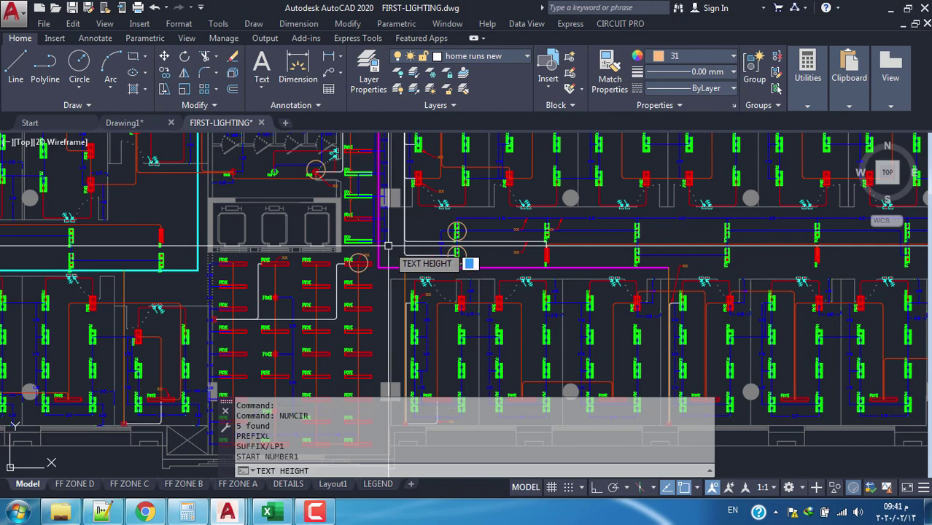
- Accept text height 0.125 to place labels like L4-R/LP1 and L5-Y/LP1
scroll(387, 247, "up", 1)
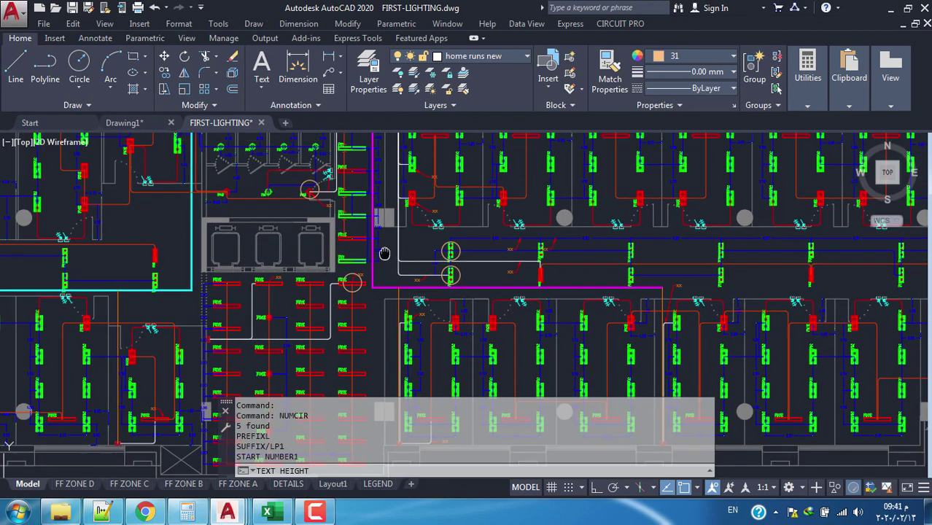
scroll(374, 232, "up", 1)
scroll(320, 218, "up", 1)
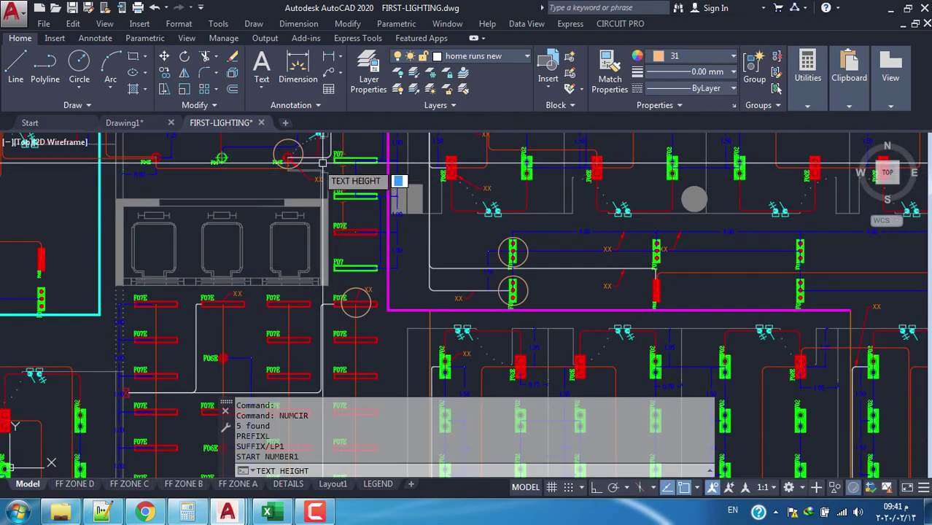
scroll(326, 183, "up", 2)
scroll(327, 198, "up", 1)
scroll(328, 198, "down", 5)
scroll(314, 202, "up", 1)
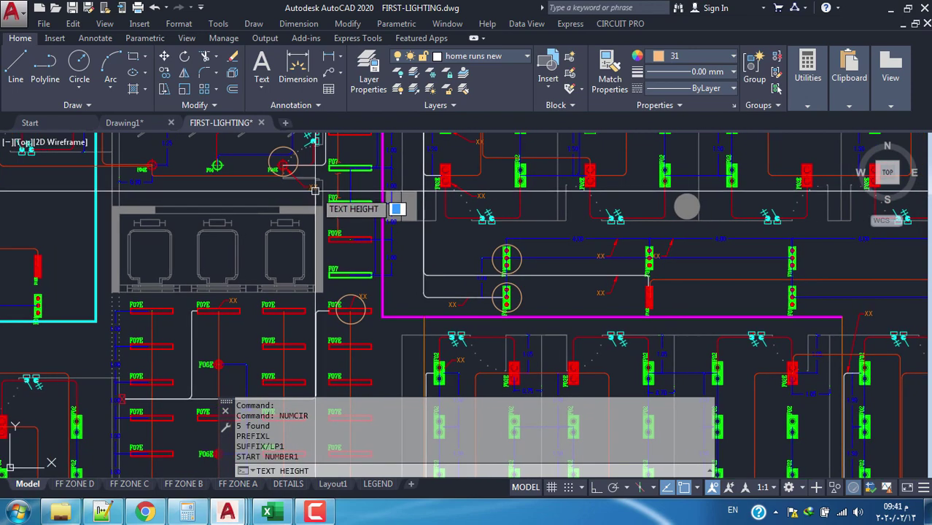
scroll(353, 235, "up", 2)
scroll(353, 283, "up", 2)
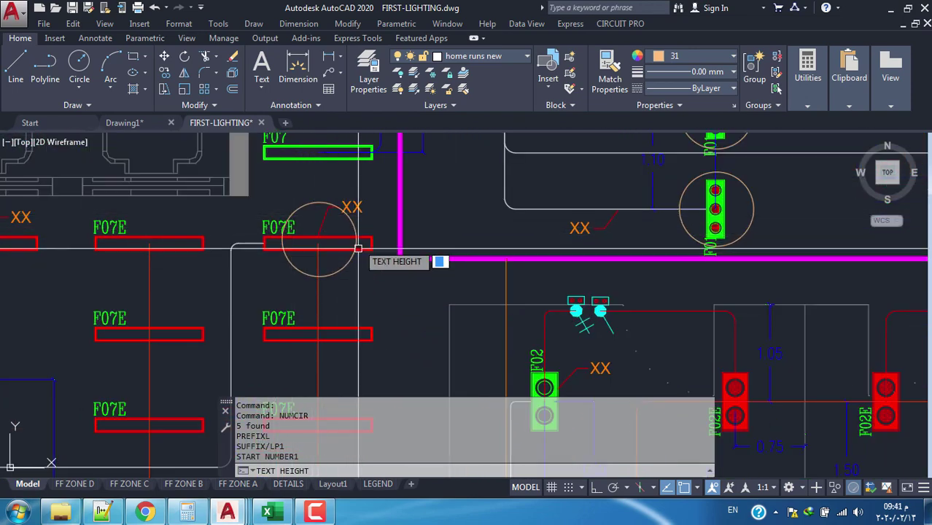
scroll(331, 275, "down", 2)
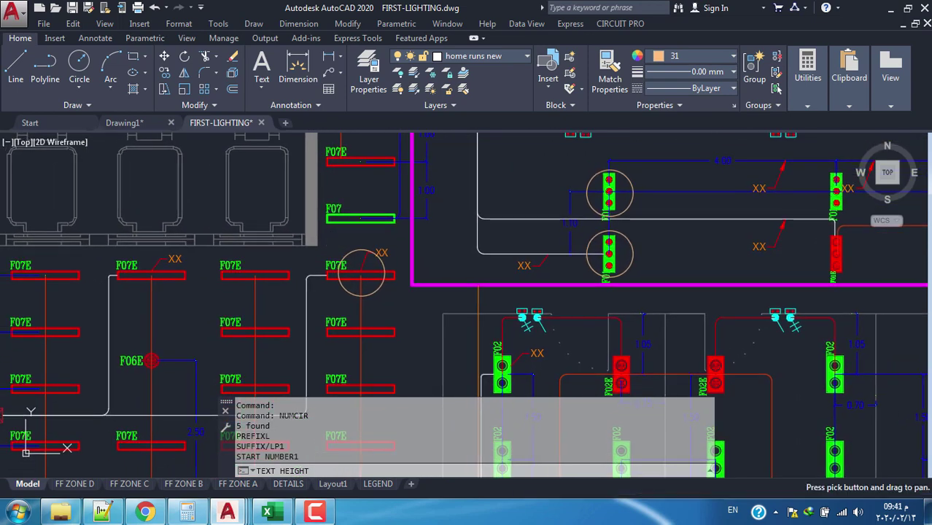
scroll(335, 256, "up", 2)
scroll(338, 245, "down", 2)
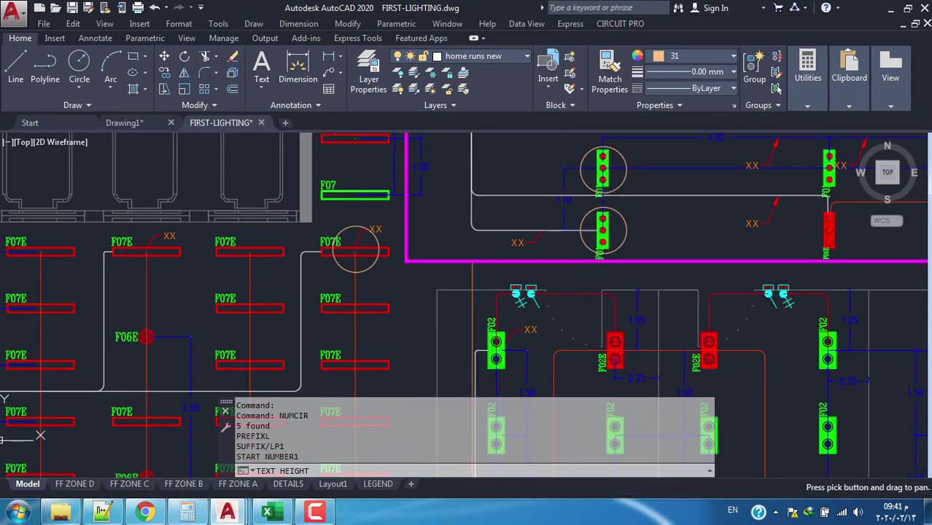
scroll(357, 248, "up", 2)
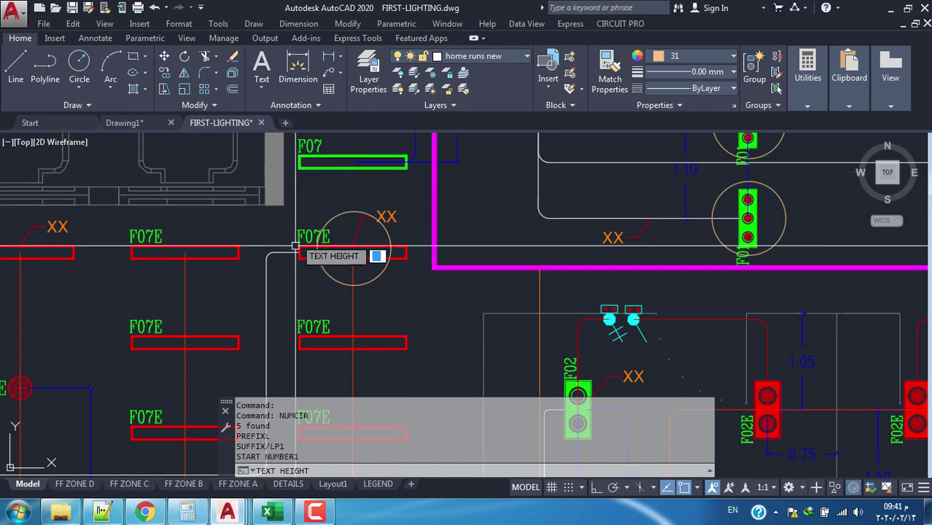
scroll(358, 258, "down", 4)
scroll(370, 272, "up", 2)
scroll(369, 273, "up", 2)
type("0.125")
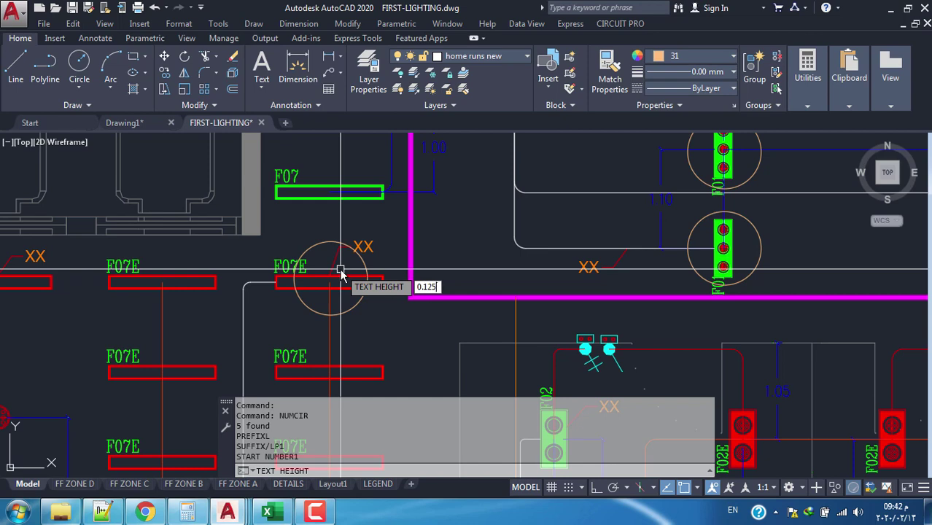
key("Return")
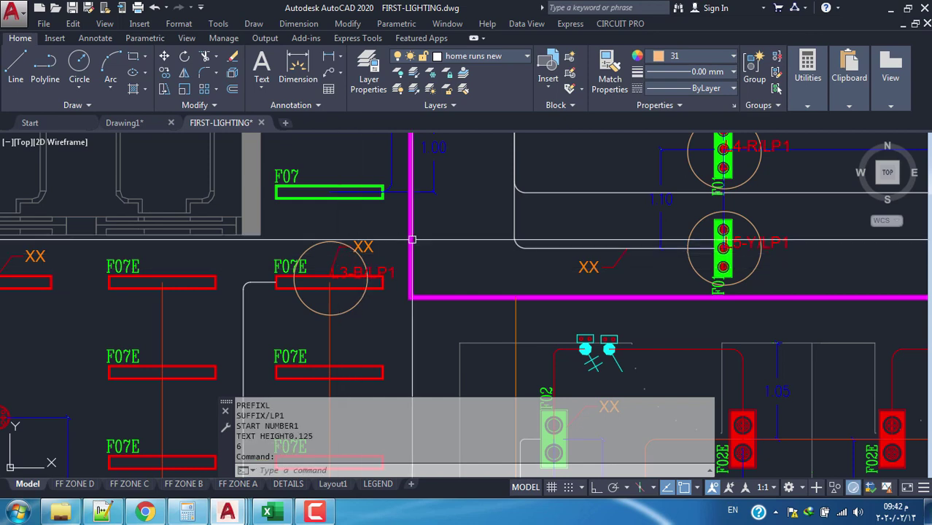
scroll(340, 269, "down", 2)
scroll(550, 236, "up", 3)
scroll(550, 236, "up", 2)
left_click(550, 235)
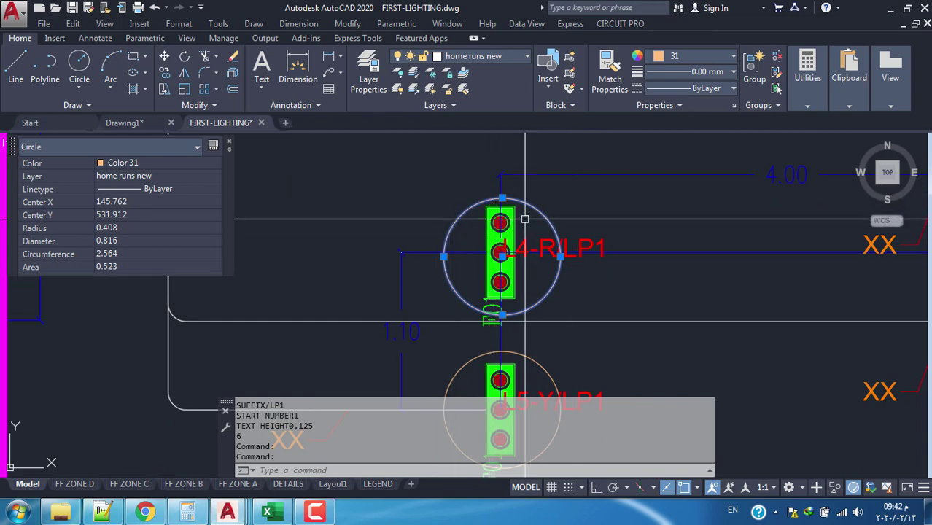
scroll(501, 225, "up", 3)
key("Escape")
left_click(487, 226)
scroll(492, 232, "down", 4)
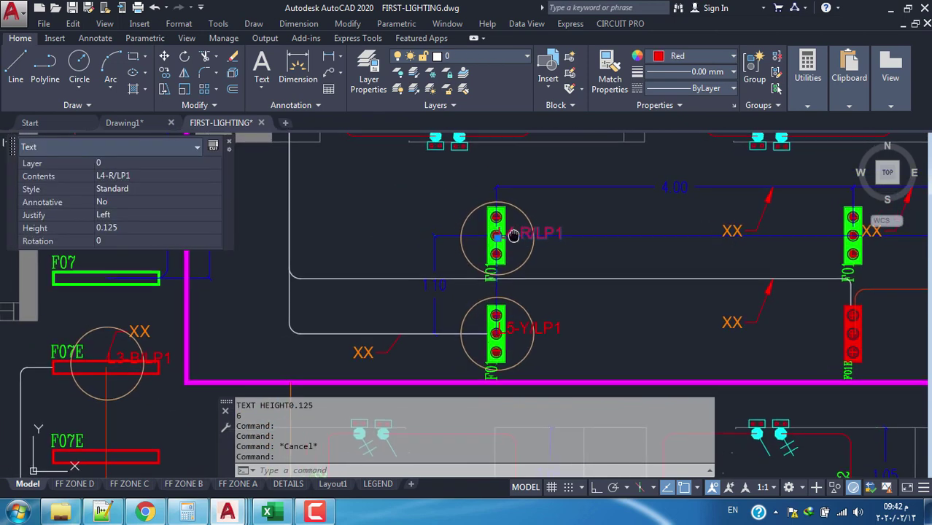
scroll(503, 241, "up", 2)
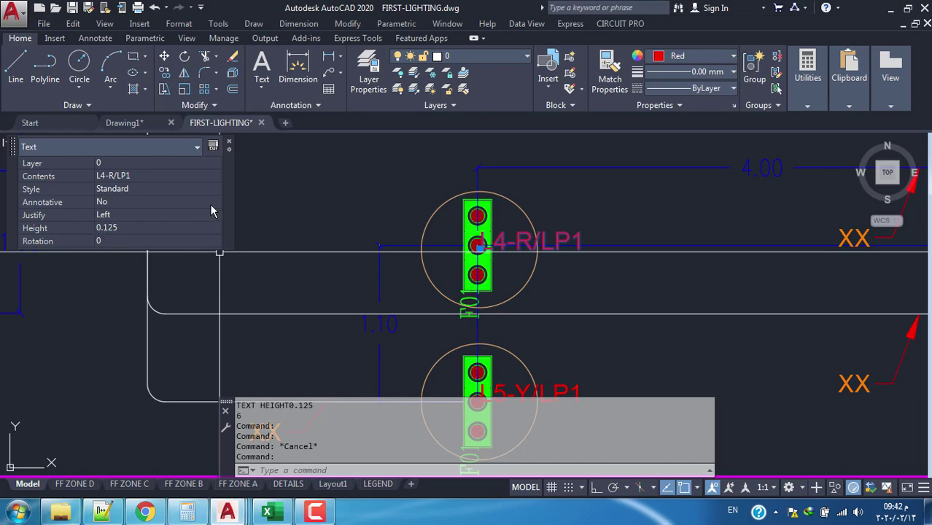
scroll(510, 249, "down", 5)
scroll(511, 249, "up", 4)
scroll(510, 250, "down", 3)
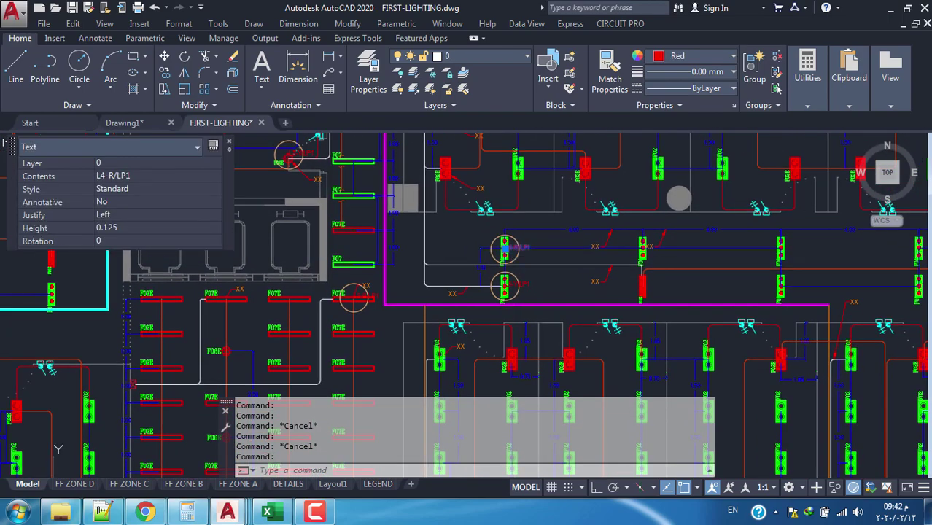
scroll(510, 251, "up", 3)
left_click(530, 286)
scroll(530, 286, "down", 3)
scroll(501, 280, "down", 2)
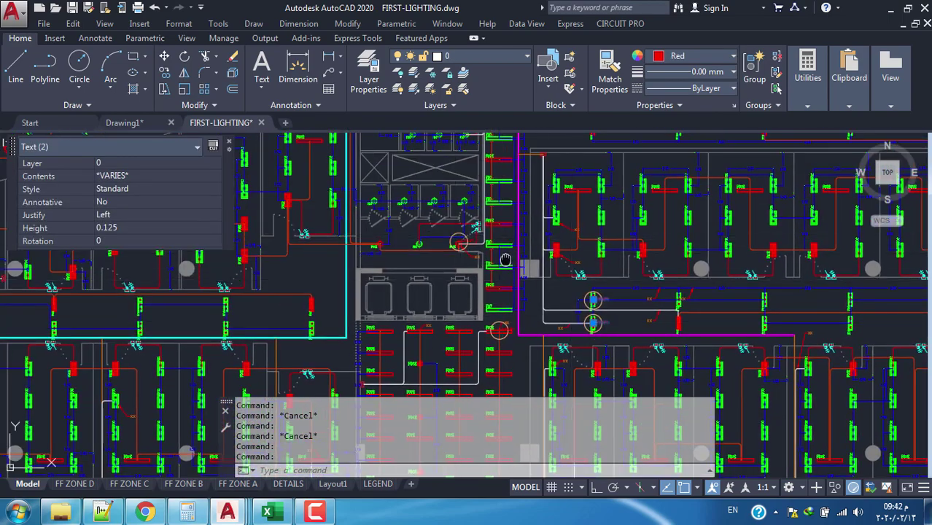
middle_click_drag(504, 260, 292, 205)
scroll(292, 206, "up", 5)
key("Escape")
left_click(443, 241)
type("C")
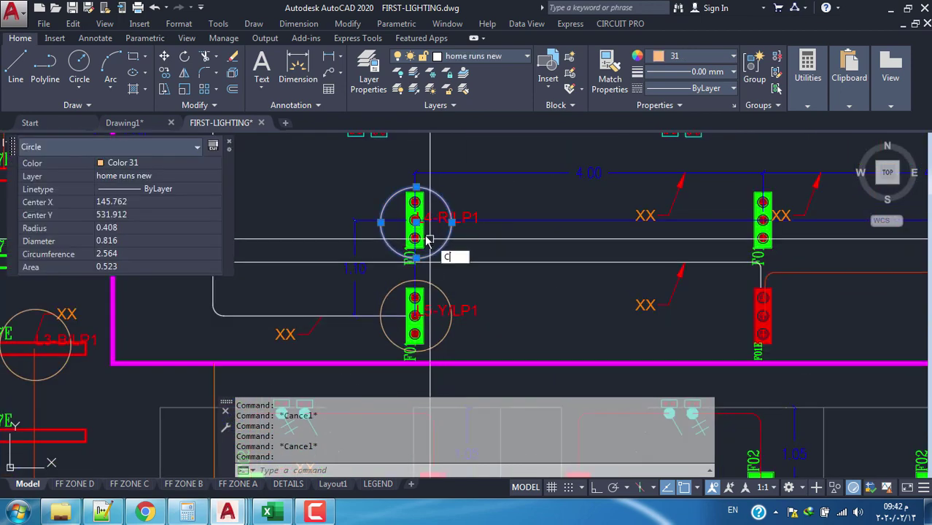
- Start copying the selected circle, then cancel the copy
key("Return")
left_click(423, 232)
scroll(468, 239, "down", 3)
scroll(522, 222, "up", 2)
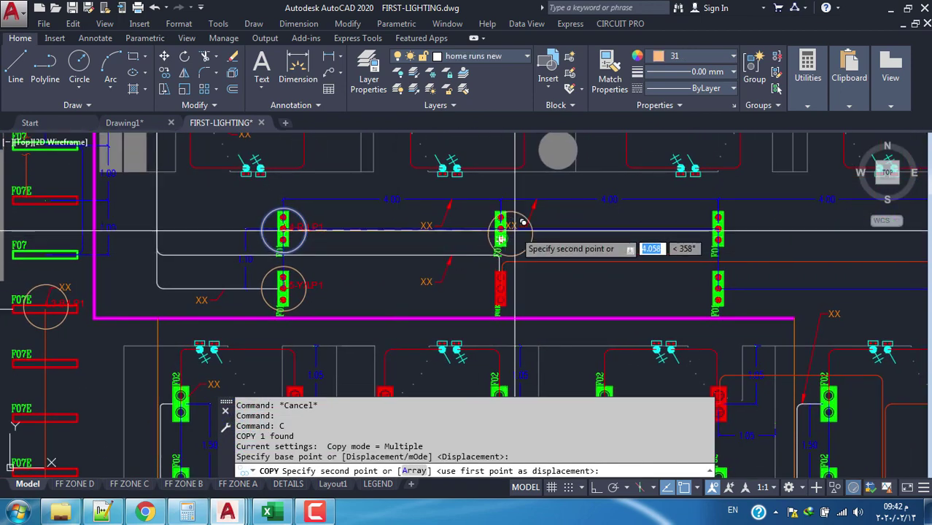
scroll(522, 222, "down", 3)
scroll(540, 208, "down", 2)
key("Escape")
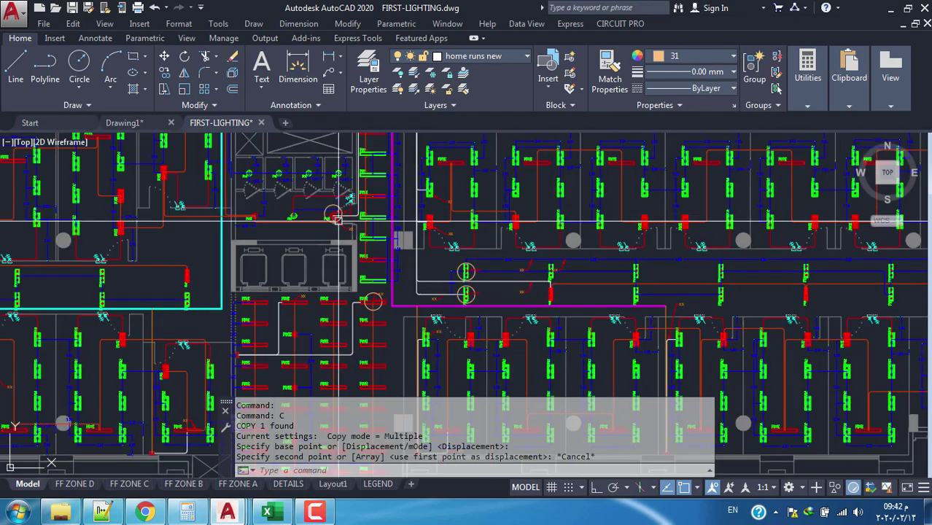
- Undo the recent view changes and the stray copied marker circle
scroll(335, 219, "down", 2)
scroll(335, 296, "up", 6)
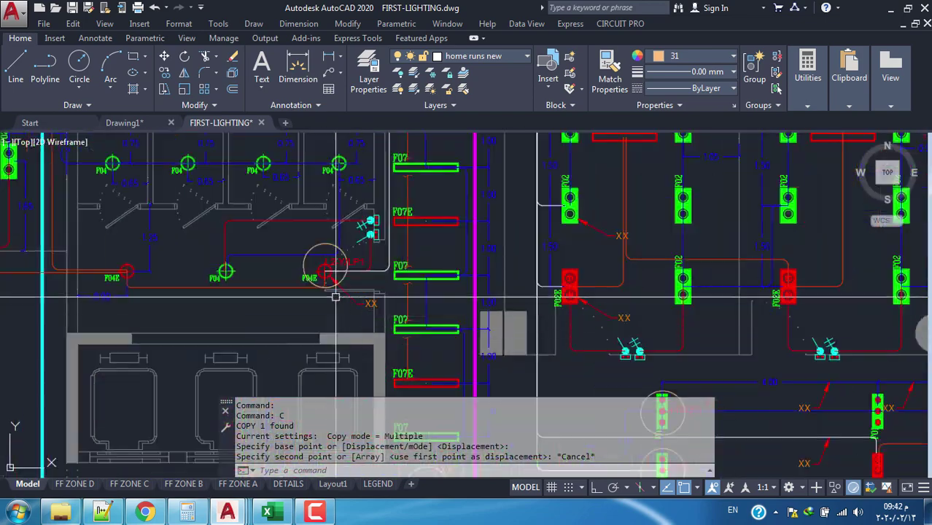
scroll(328, 277, "down", 4)
scroll(386, 219, "up", 1)
scroll(407, 209, "up", 1)
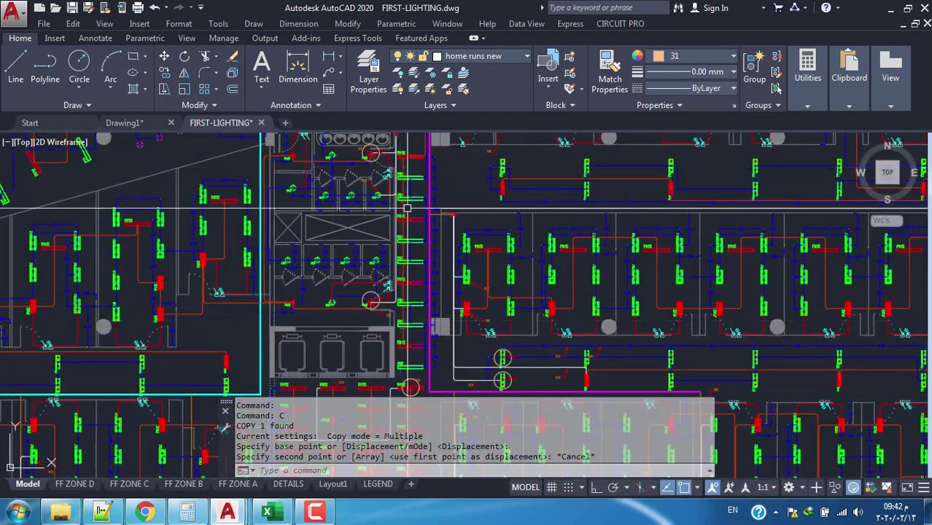
scroll(467, 306, "up", 2)
scroll(499, 248, "up", 2)
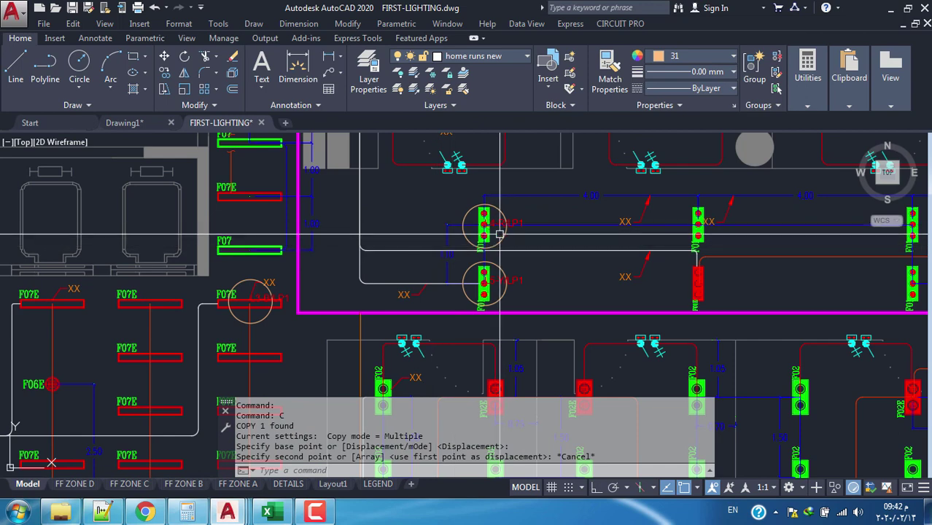
scroll(499, 224, "up", 2)
key("ctrl+z")
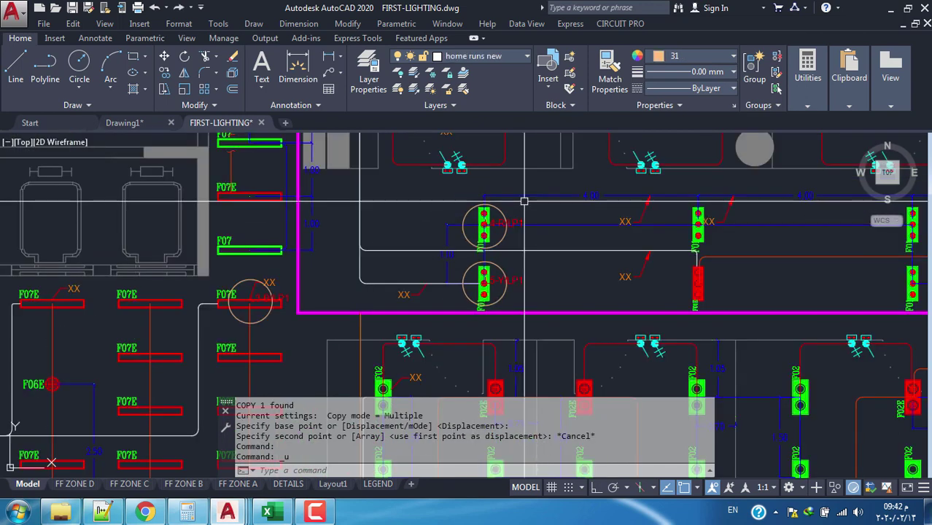
key("ctrl+z")
key("ctrl+z")
key("ctrl+z")
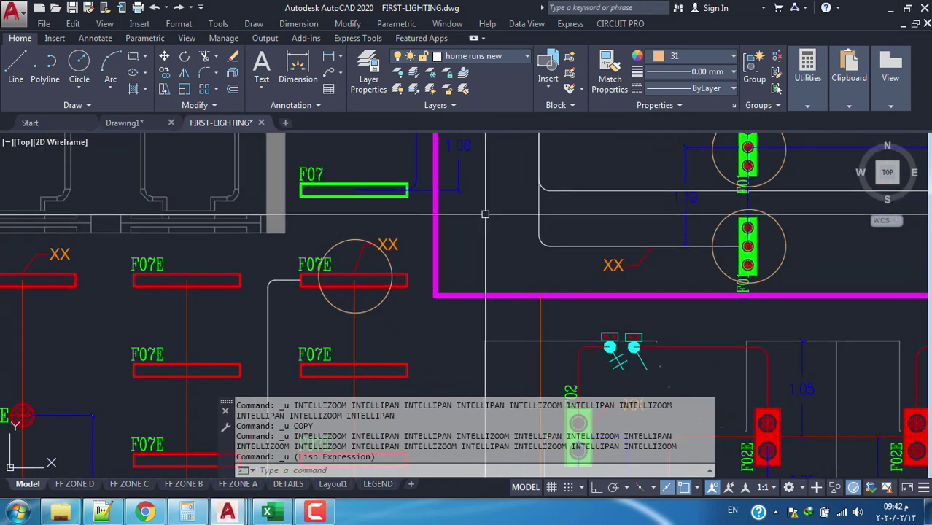
- Select all 135 XX multileader labels with SSS and delete them
key("ctrl+1")
type("SSS")
key("Return")
key("Delete")
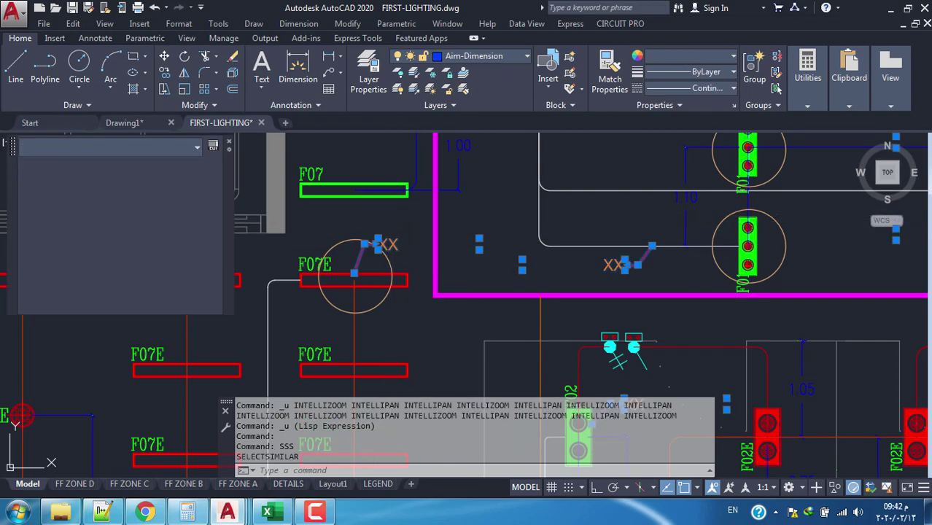
key("ctrl+1")
scroll(400, 224, "down", 3)
scroll(401, 224, "up", 2)
scroll(342, 277, "down", 3)
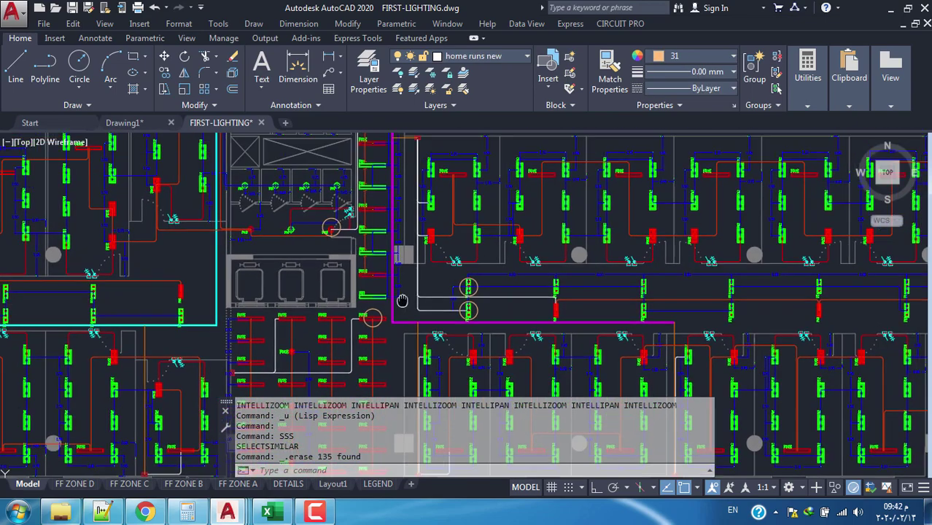
scroll(357, 284, "down", 2)
scroll(372, 290, "down", 2)
scroll(386, 295, "down", 2)
scroll(391, 297, "up", 4)
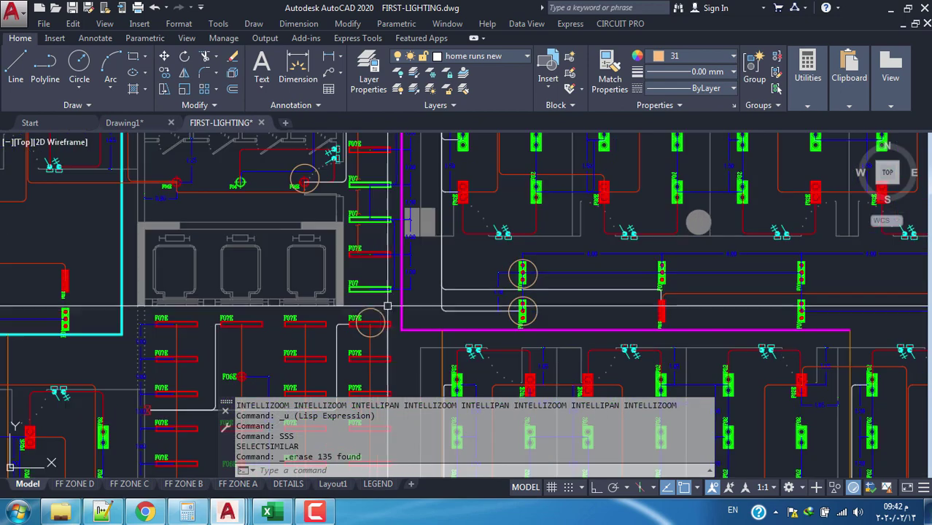
- Copy a marker circle onto the red light fixture
type("c")
key("Return")
left_click(370, 321)
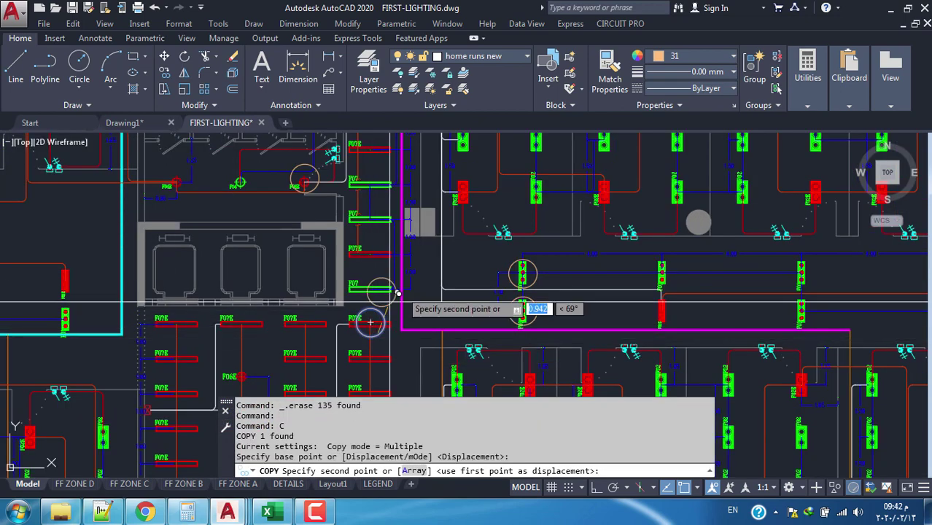
middle_click_drag(371, 321, 183, 354)
scroll(241, 219, "up", 1)
left_click(283, 235)
scroll(292, 248, "down", 3)
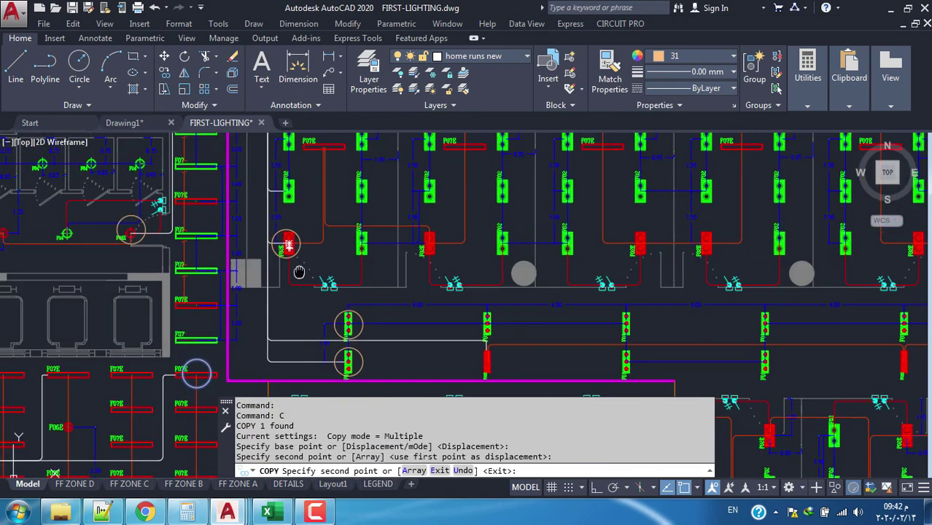
scroll(306, 270, "up", 2)
scroll(307, 270, "down", 2)
middle_click_drag(307, 269, 345, 222)
key("Escape")
scroll(345, 223, "up", 2)
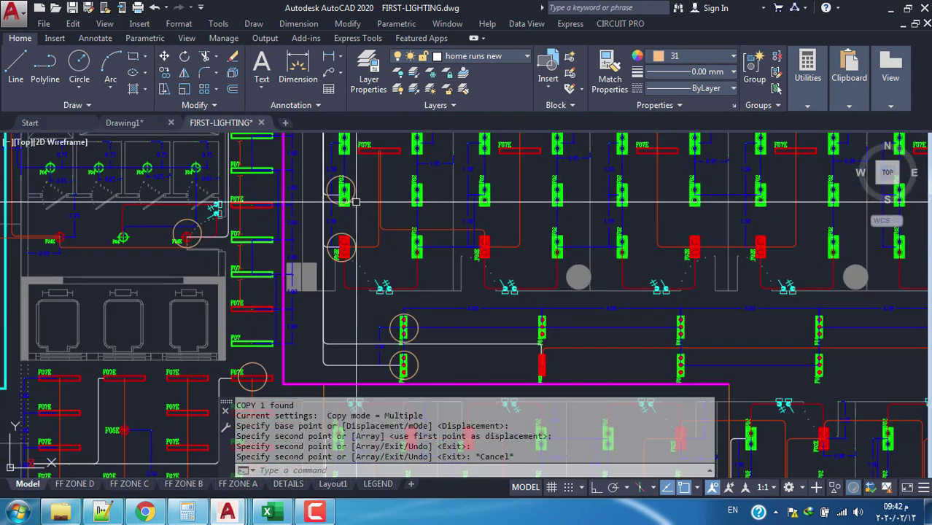
- Select the five marker circles one by one
left_click(356, 183)
left_click(351, 247)
left_click(418, 322)
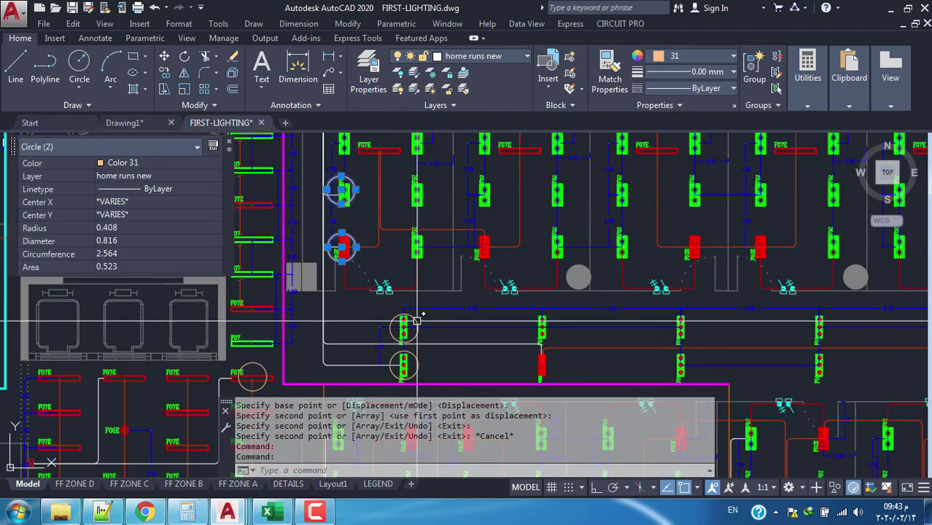
left_click(418, 359)
middle_click_drag(418, 359, 522, 267)
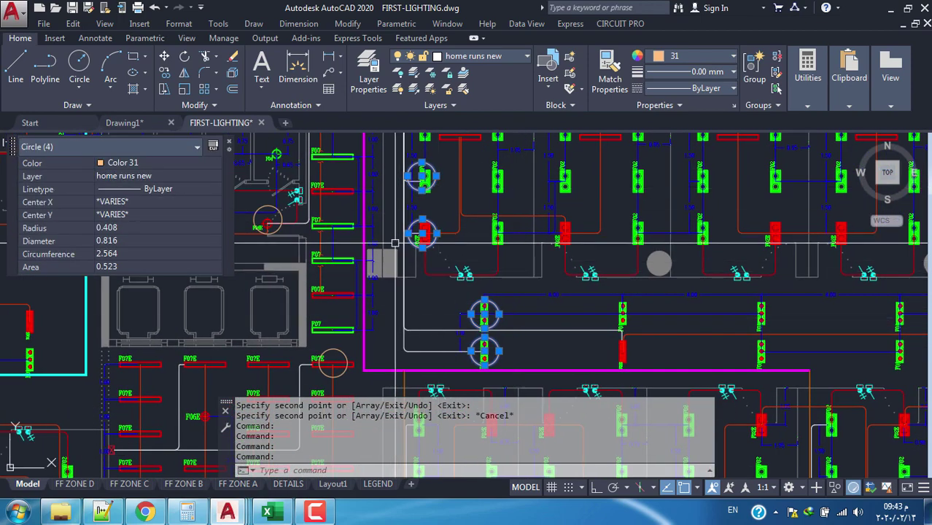
left_click(367, 277)
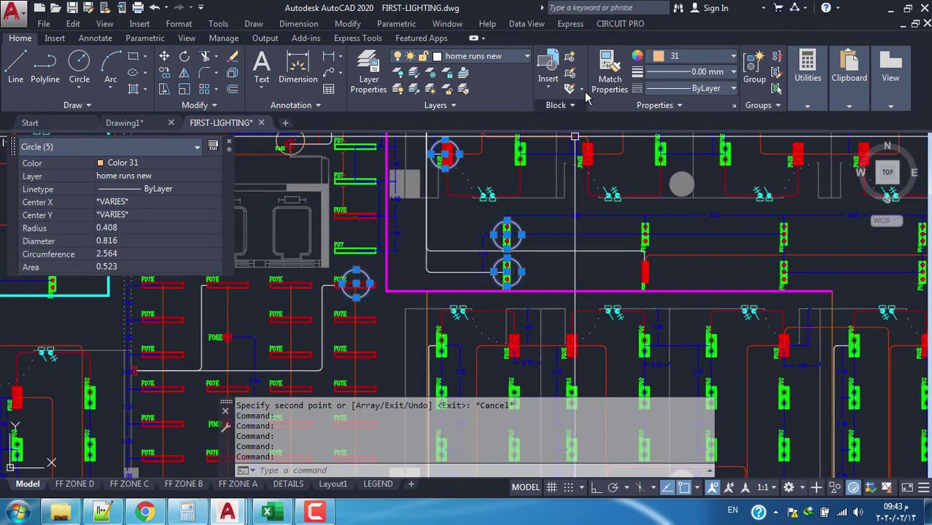
- Make the five selected marker circles green and clear the selection
left_click(663, 60)
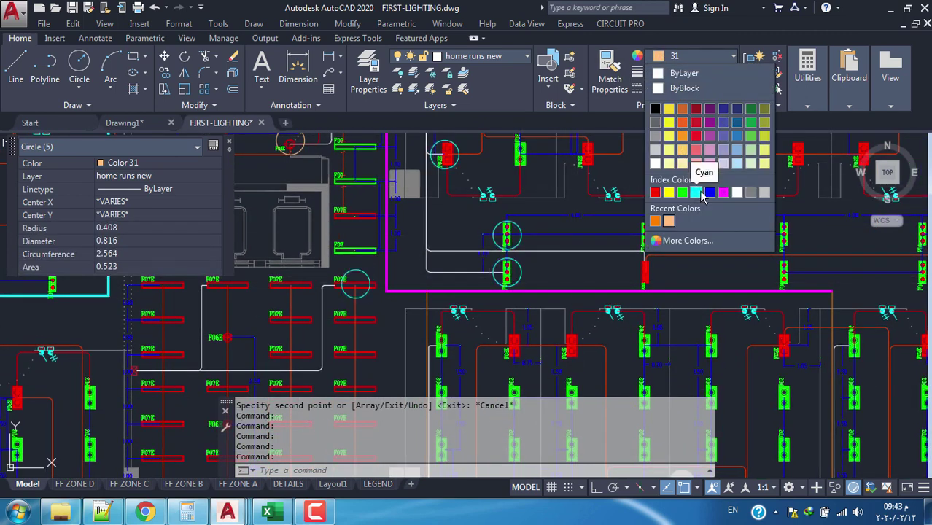
left_click(683, 192)
scroll(381, 253, "down", 3)
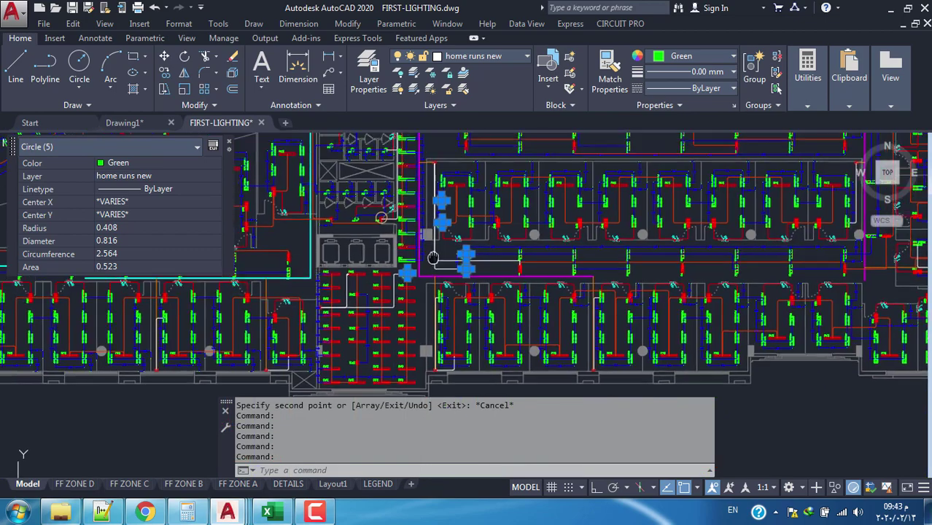
key("Escape")
scroll(381, 253, "up", 5)
- Copy a marker circle so it rings another light fixture
left_click(388, 255)
scroll(391, 252, "down", 3)
type("C")
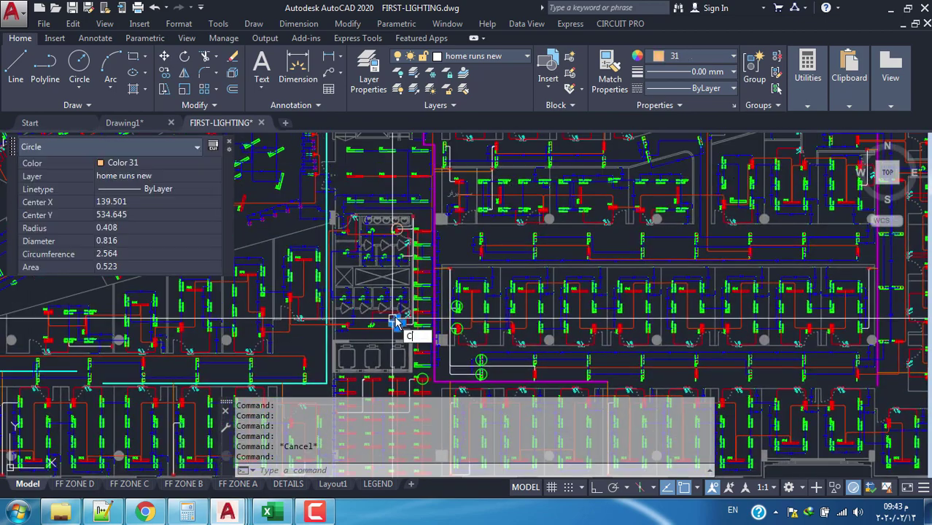
type("c")
key("Return")
left_click(397, 325)
scroll(414, 245, "up", 3)
left_click(385, 185)
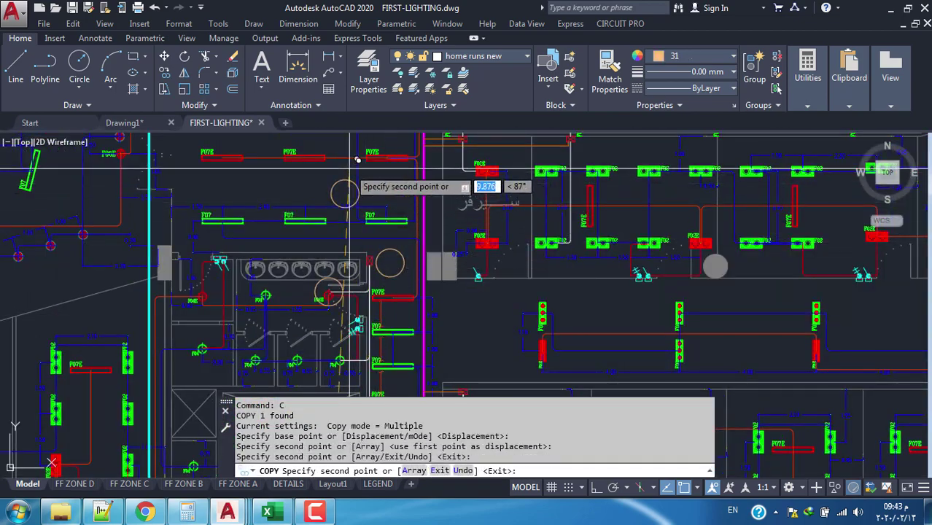
key("Escape")
- Select the marker circles on the F02E and F04E fixtures
scroll(353, 251, "down", 3)
scroll(379, 251, "up", 2)
scroll(409, 253, "up", 2)
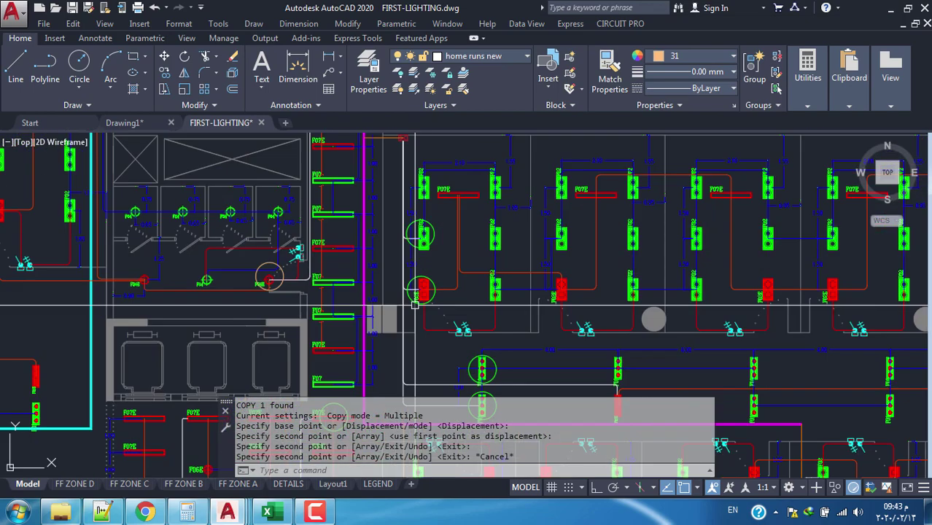
left_click(357, 313)
middle_click_drag(231, 324, 384, 292)
scroll(368, 270, "up", 3)
left_click(362, 264)
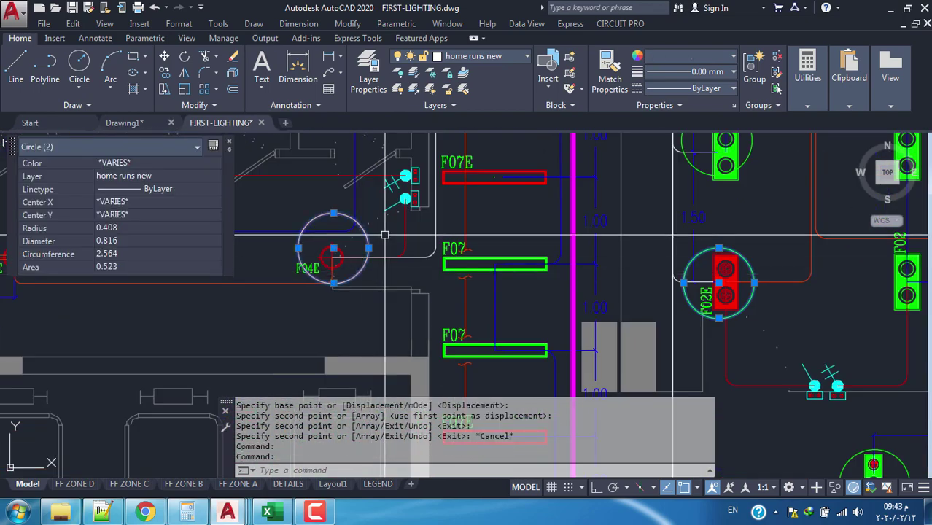
scroll(575, 259, "down", 5)
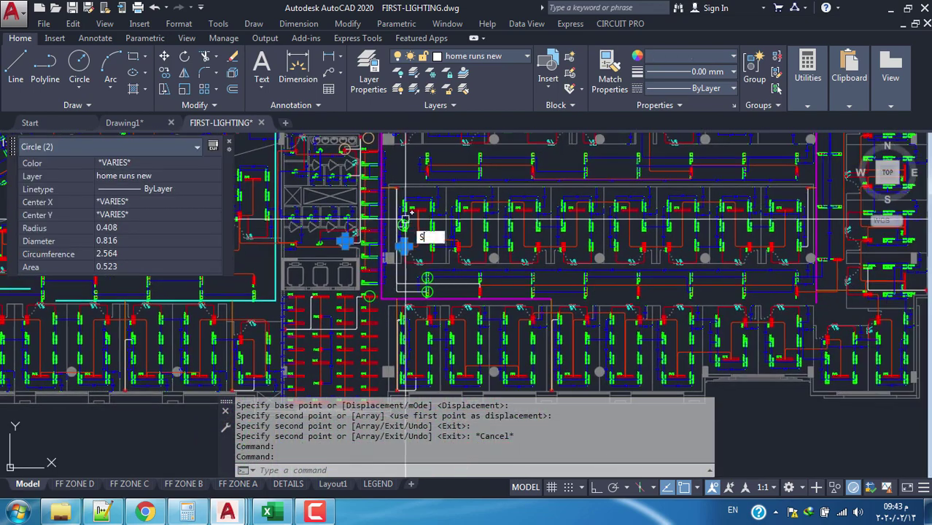
- Use Select Similar (SS) with a window over the whole plan to select all nine marker circles
scroll(426, 235, "down", 2)
type("SS")
key("Return")
left_click(450, 344)
scroll(366, 246, "down", 2)
left_click(366, 246)
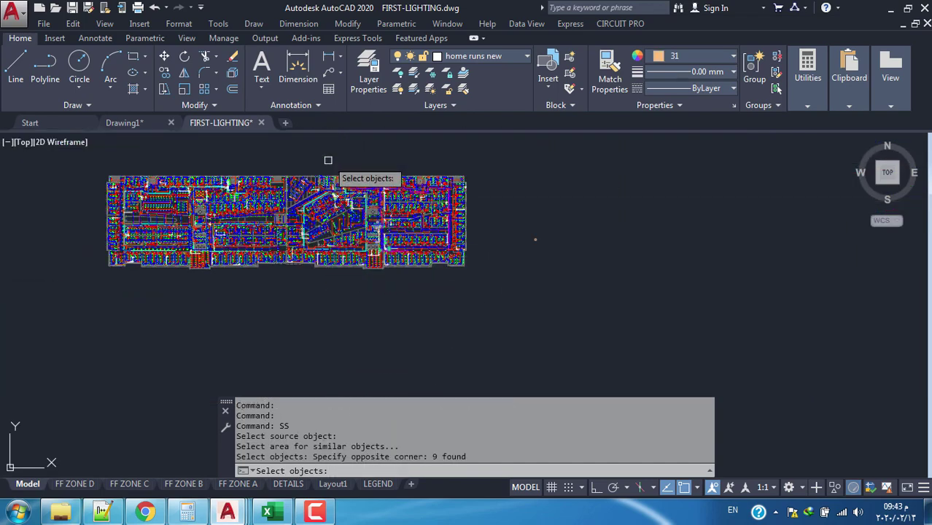
scroll(385, 207, "up", 3)
key("Return")
- Run NUMCIR on the nine circles, accepting L as the label prefix
scroll(379, 288, "up", 1)
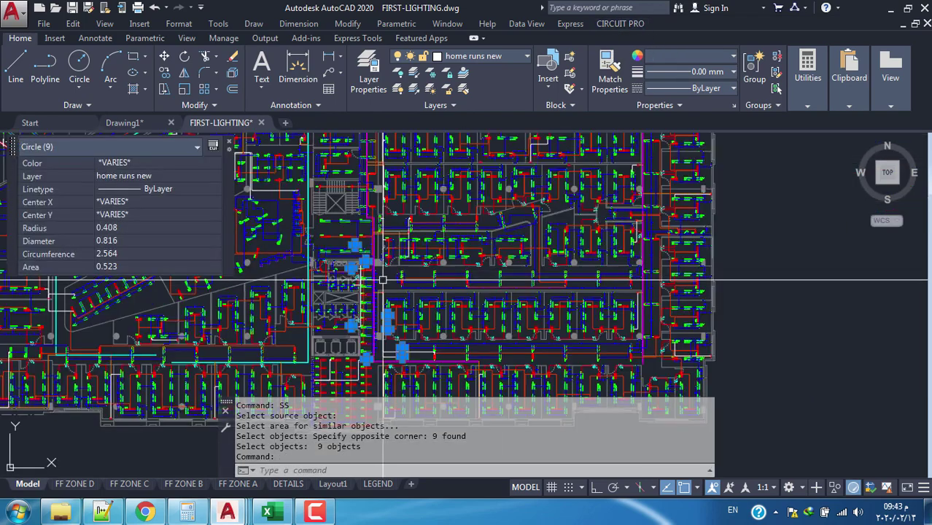
scroll(387, 291, "up", 2)
scroll(408, 295, "up", 2)
scroll(425, 299, "up", 2)
scroll(430, 284, "up", 2)
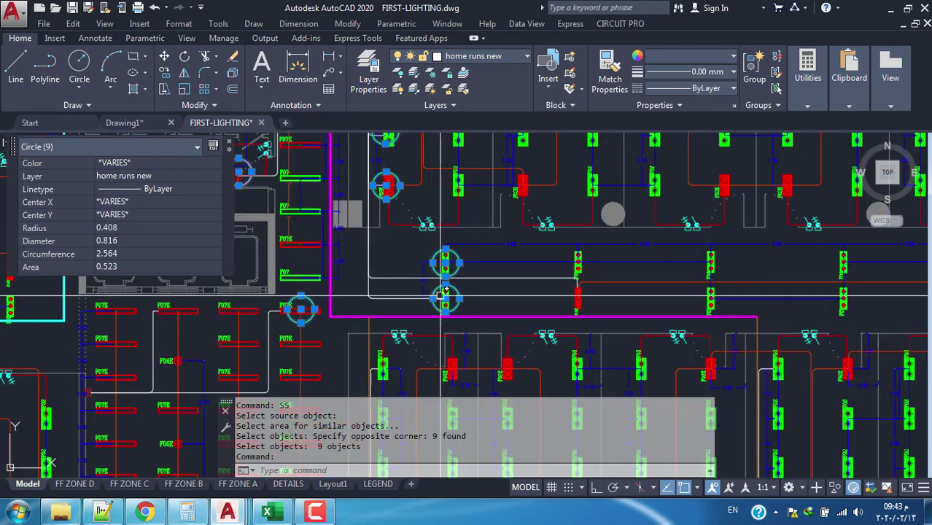
scroll(408, 161, "down", 3)
scroll(463, 229, "down", 2)
scroll(437, 240, "up", 1)
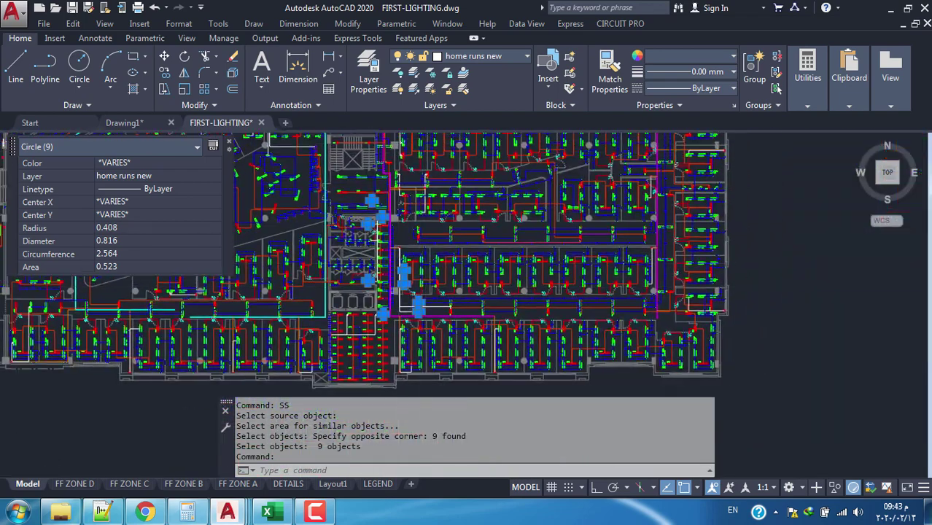
scroll(328, 284, "up", 3)
type("NUM")
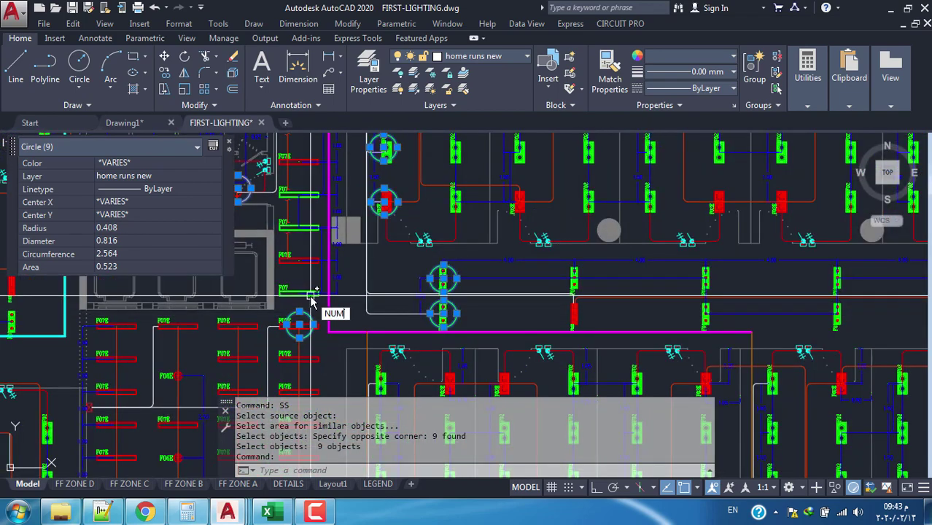
type("CIR")
key("Return")
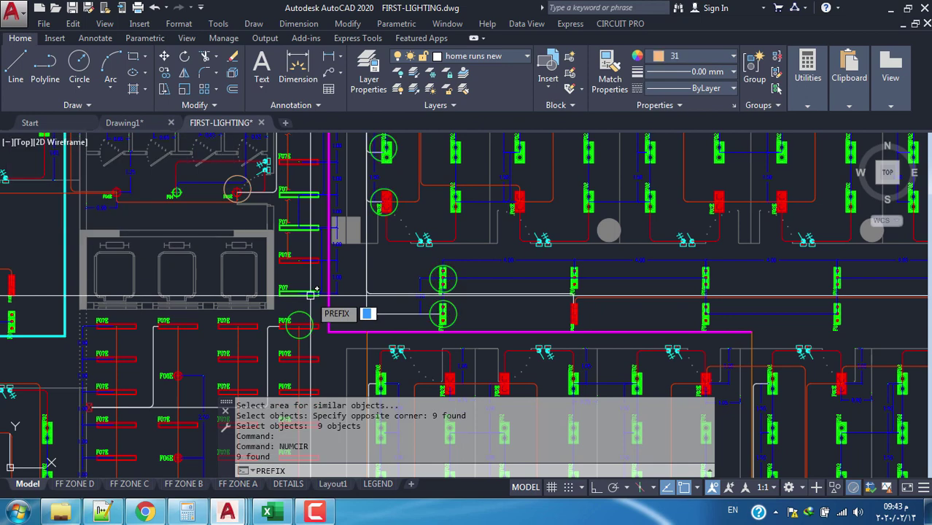
type("L")
key("Return")
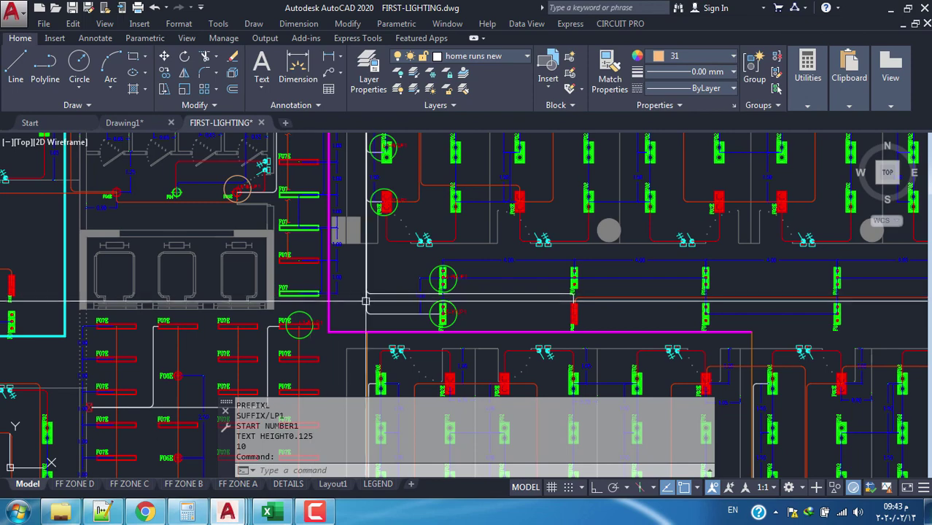
- Move the L2-Y/LP1 circuit label inside its fixture's circle
scroll(438, 301, "up", 4)
scroll(322, 338, "down", 5)
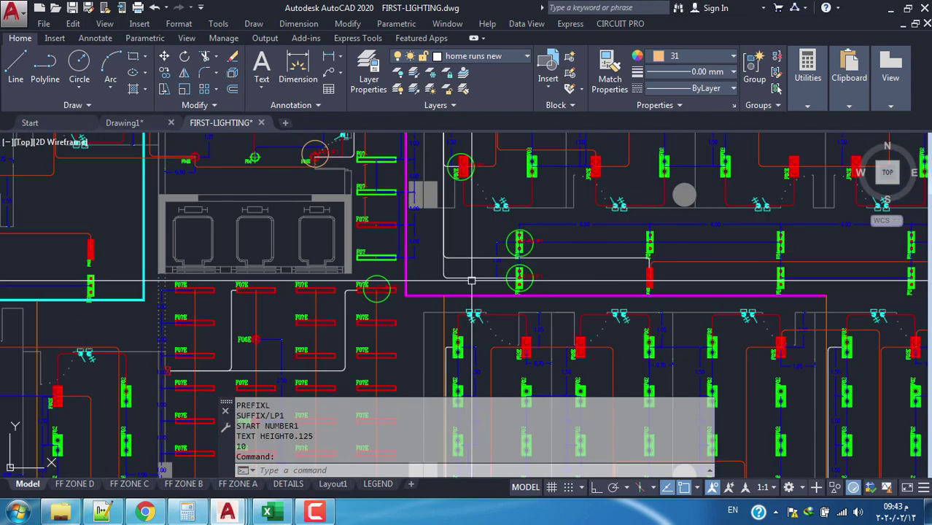
scroll(450, 212, "up", 1)
scroll(450, 212, "up", 5)
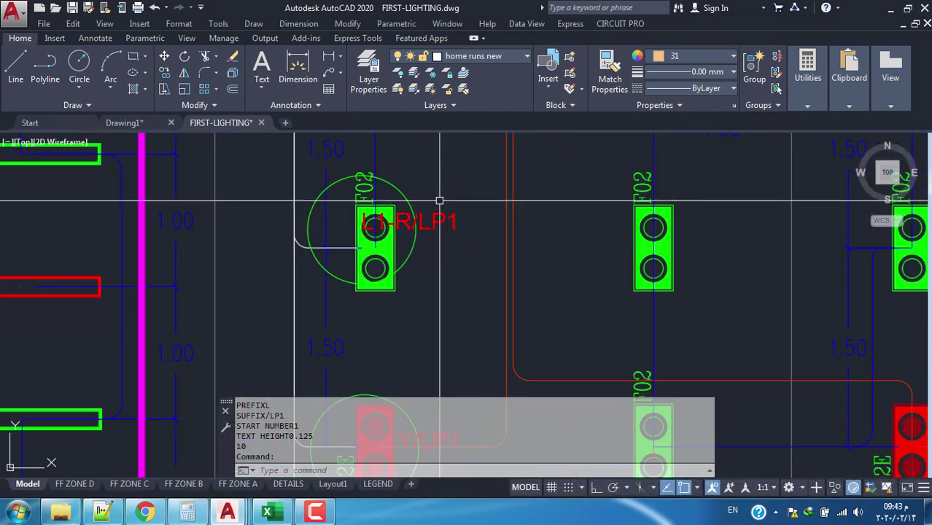
scroll(364, 215, "up", 2)
scroll(379, 226, "down", 4)
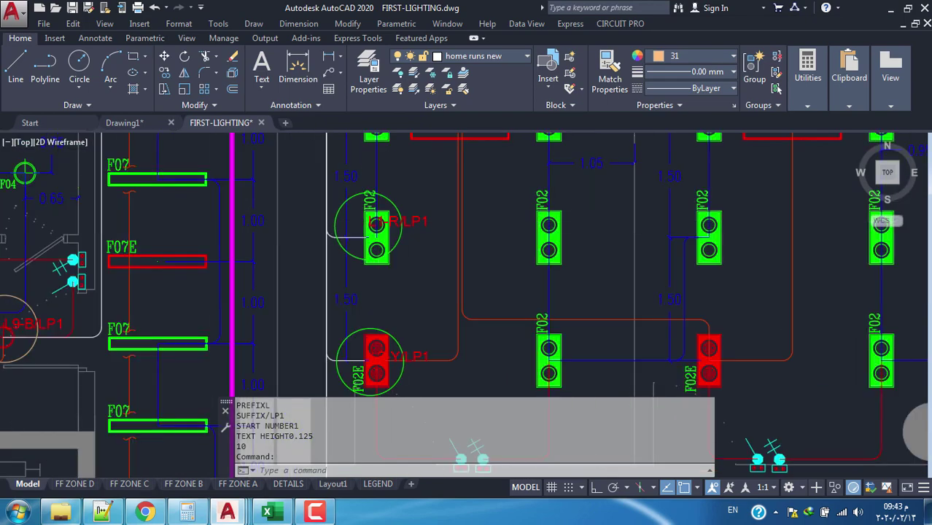
scroll(378, 226, "down", 3)
scroll(409, 219, "up", 5)
left_click(419, 217)
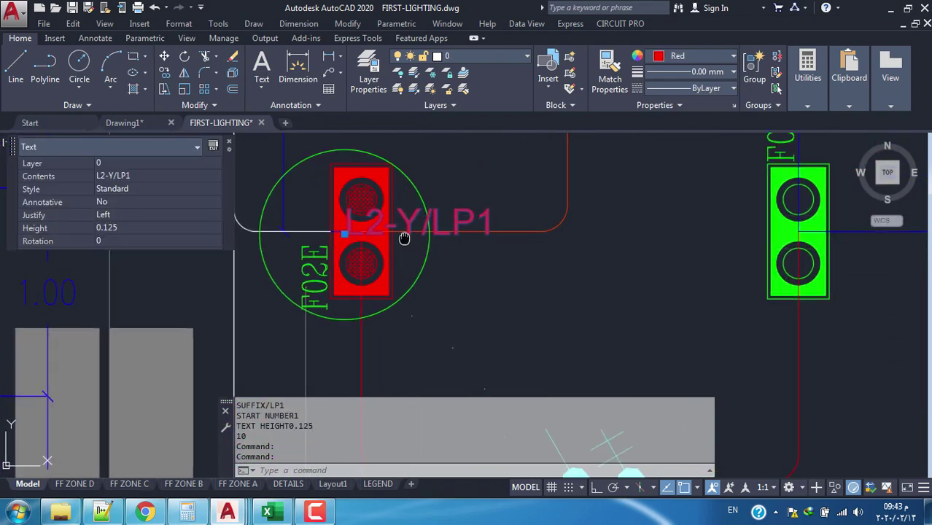
type("m")
key("Return")
left_click(418, 198)
scroll(438, 292, "down", 4)
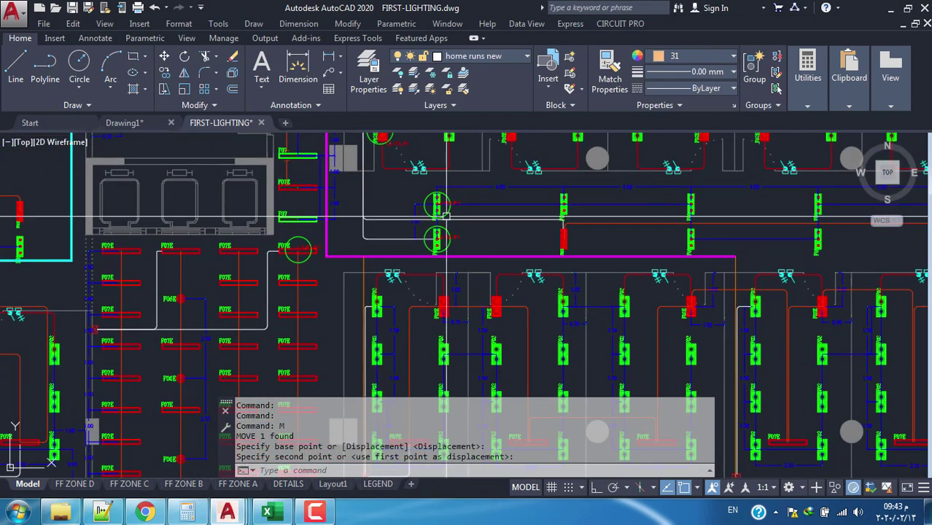
scroll(219, 306, "up", 5)
middle_click_drag(80, 307, 217, 307)
scroll(218, 308, "up", 4)
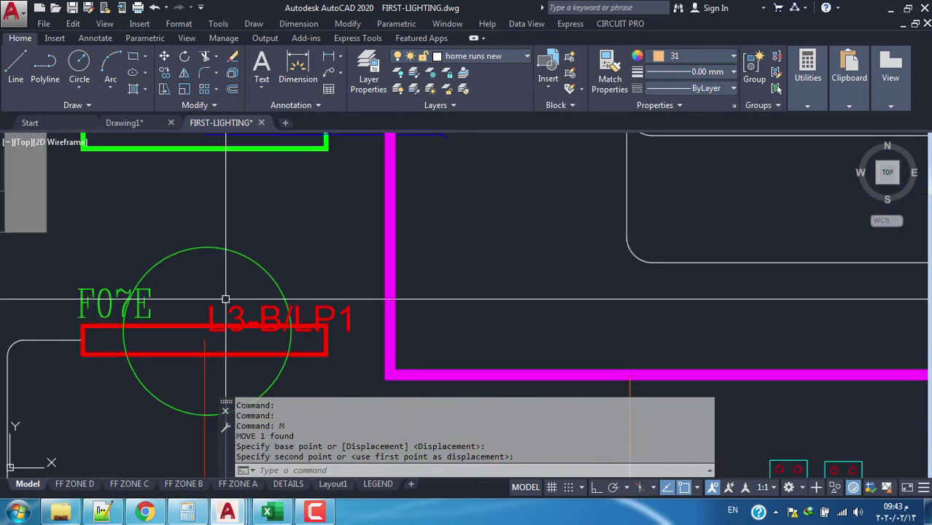
left_click(213, 318)
- Move another circuit label beside its circled fixture and clear the selection
key("Return")
left_click(257, 286)
scroll(483, 211, "down", 4)
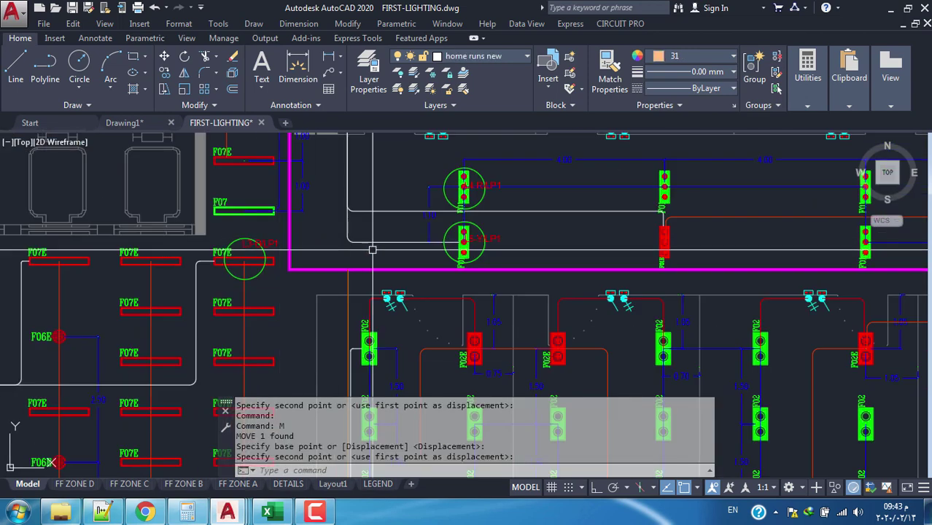
scroll(485, 208, "up", 4)
left_click(386, 163)
scroll(385, 163, "down", 5)
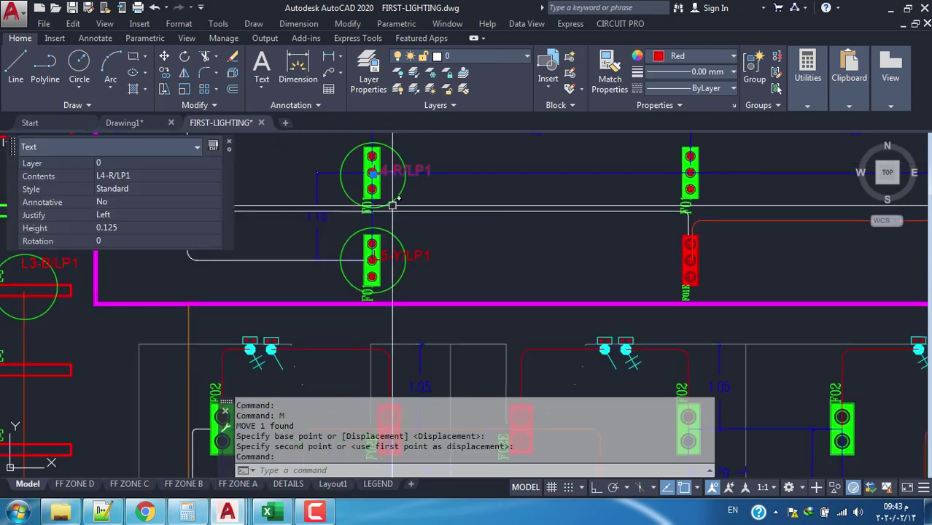
key("Escape")
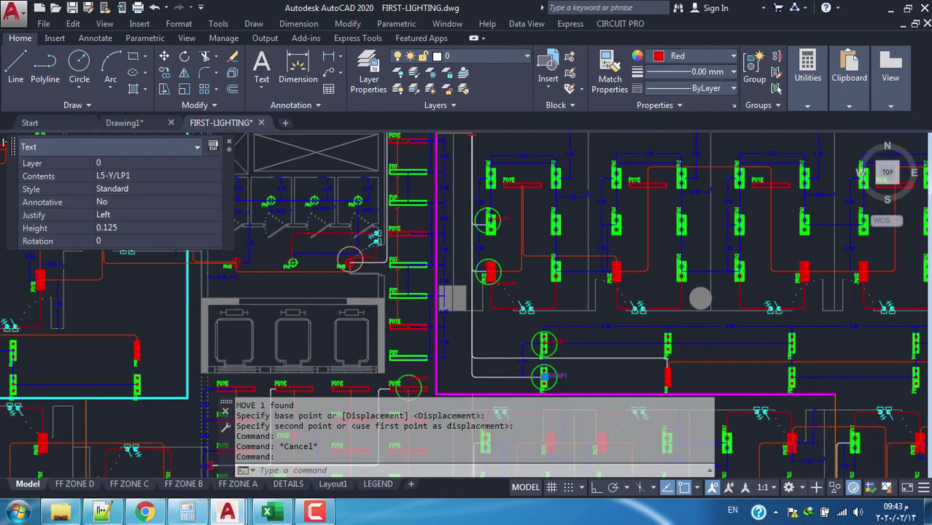
scroll(369, 293, "up", 4)
scroll(369, 293, "down", 3)
scroll(369, 293, "up", 3)
key("Escape")
scroll(369, 293, "down", 4)
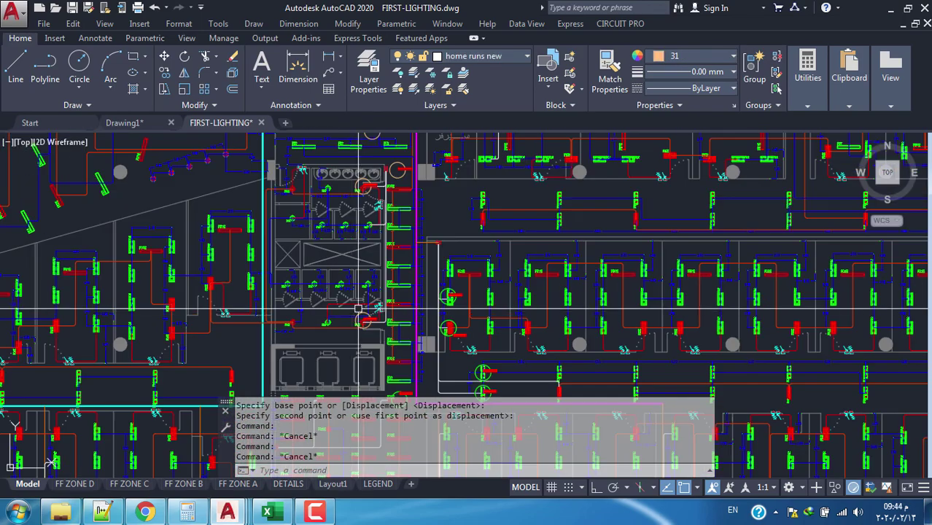
scroll(324, 207, "up", 2)
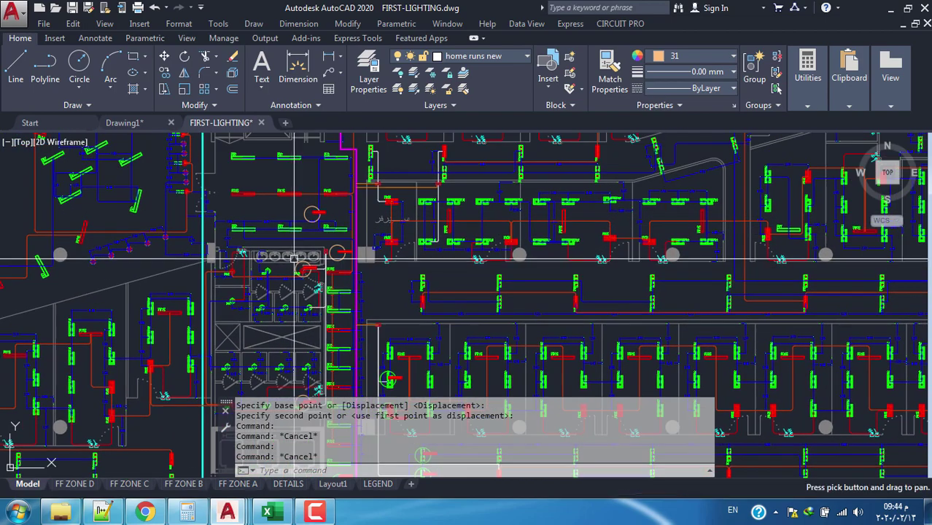
middle_click_drag(344, 204, 282, 38)
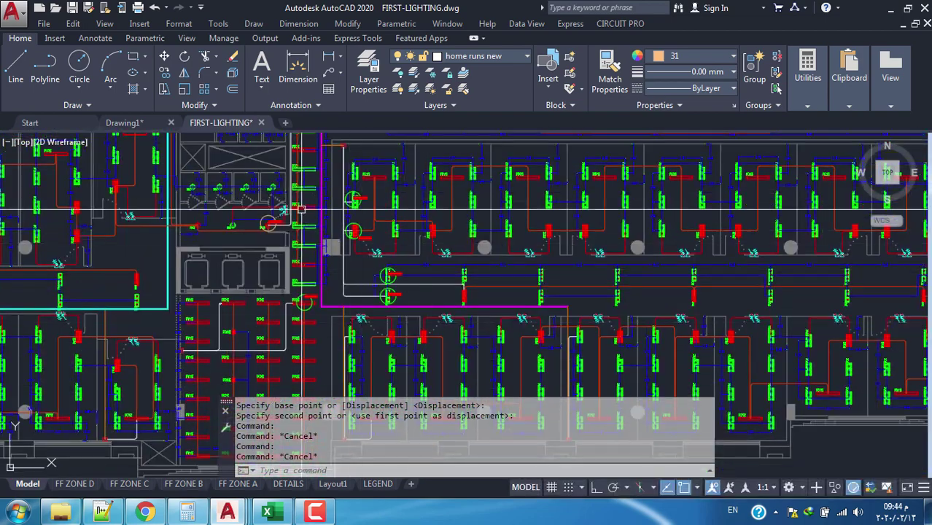
scroll(307, 248, "down", 2)
scroll(323, 258, "down", 3)
scroll(323, 259, "up", 1)
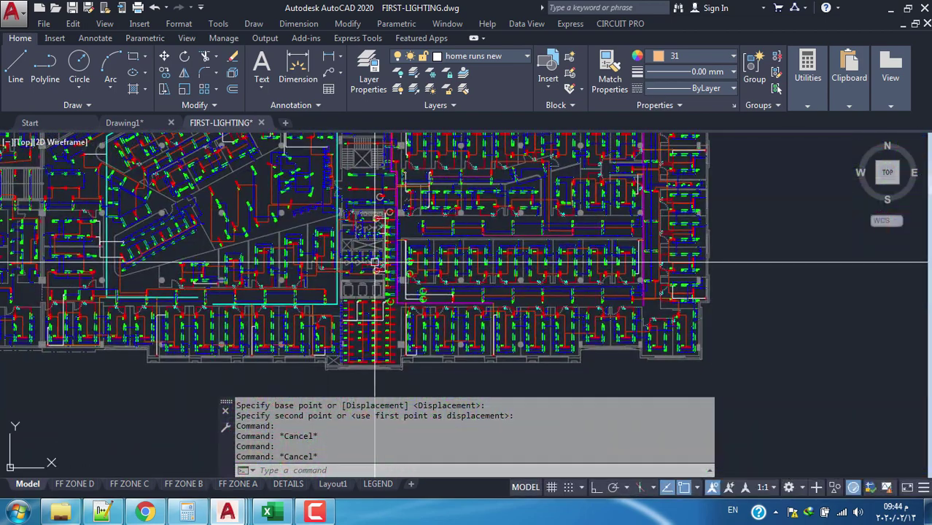
scroll(386, 270, "up", 1)
scroll(438, 284, "up", 2)
scroll(444, 291, "up", 2)
scroll(459, 281, "up", 1)
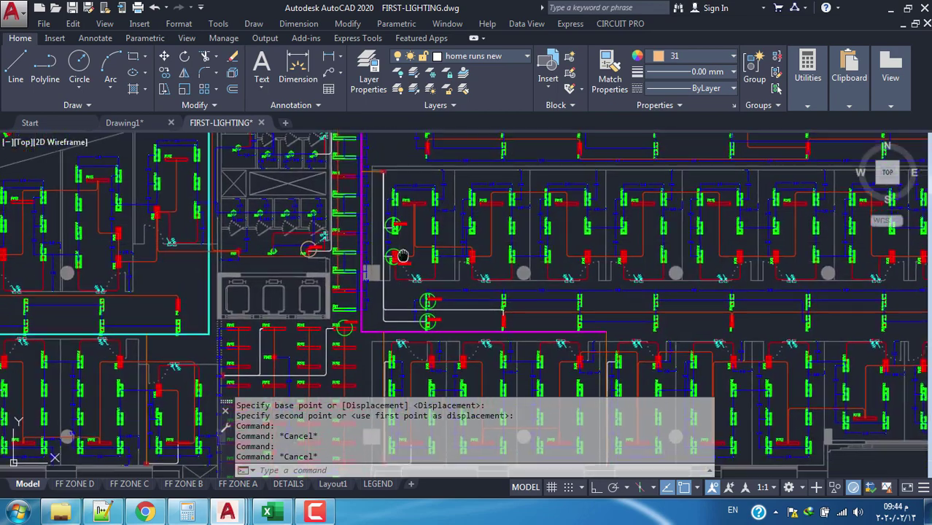
scroll(488, 259, "up", 1)
scroll(515, 243, "up", 1)
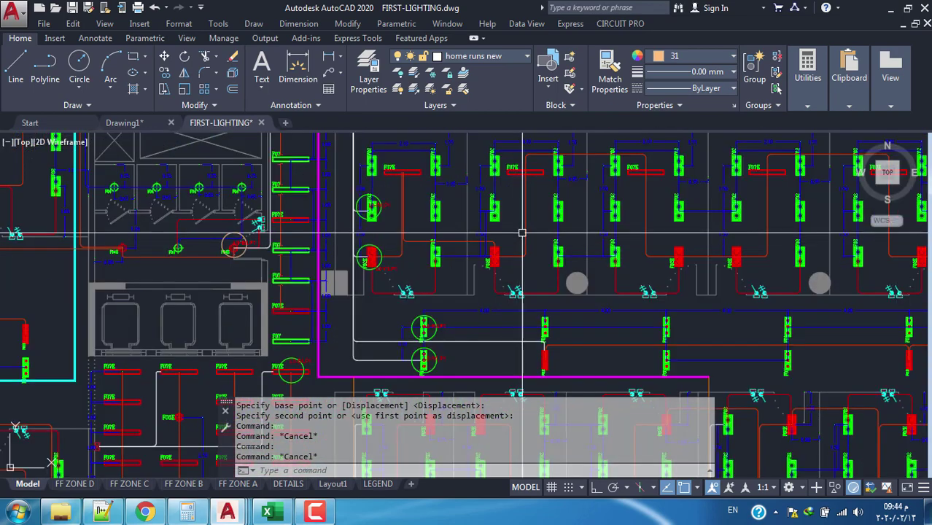
middle_click_drag(514, 232, 469, 222)
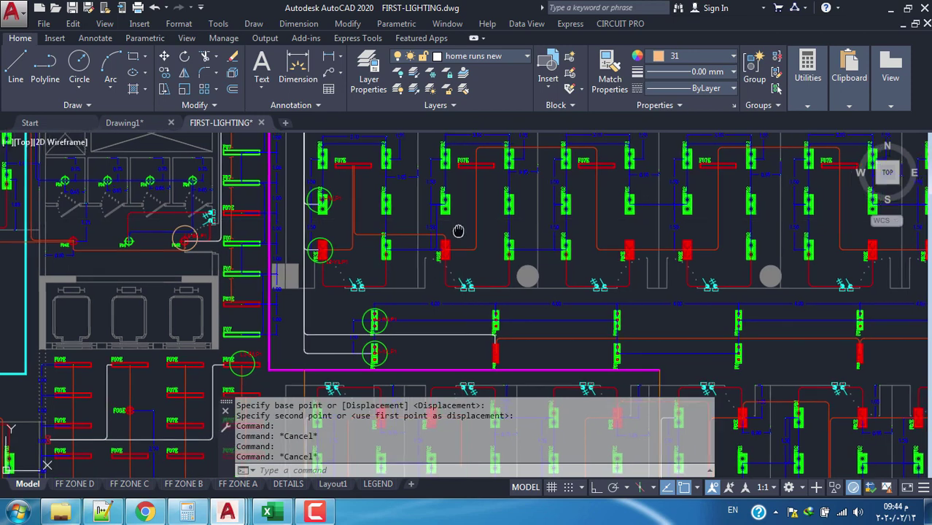
middle_click_drag(465, 216, 455, 226)
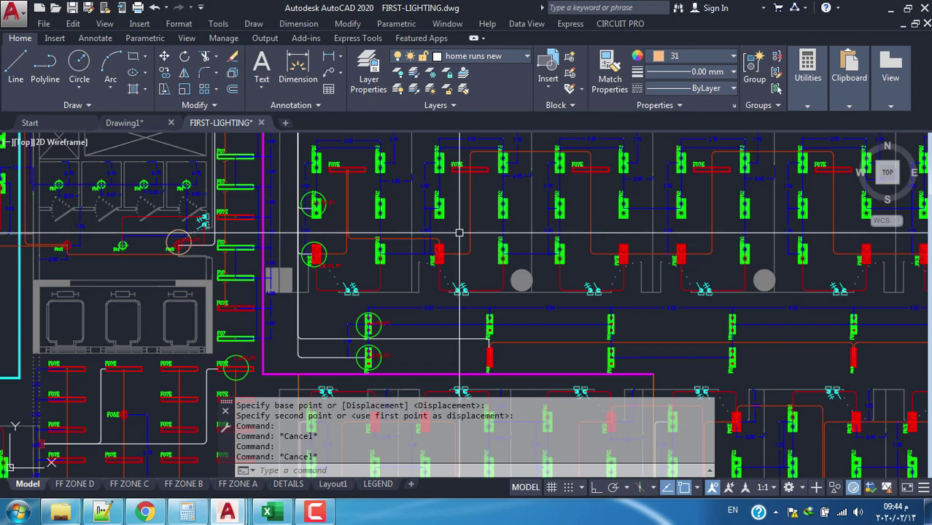
middle_click_drag(430, 275, 465, 279)
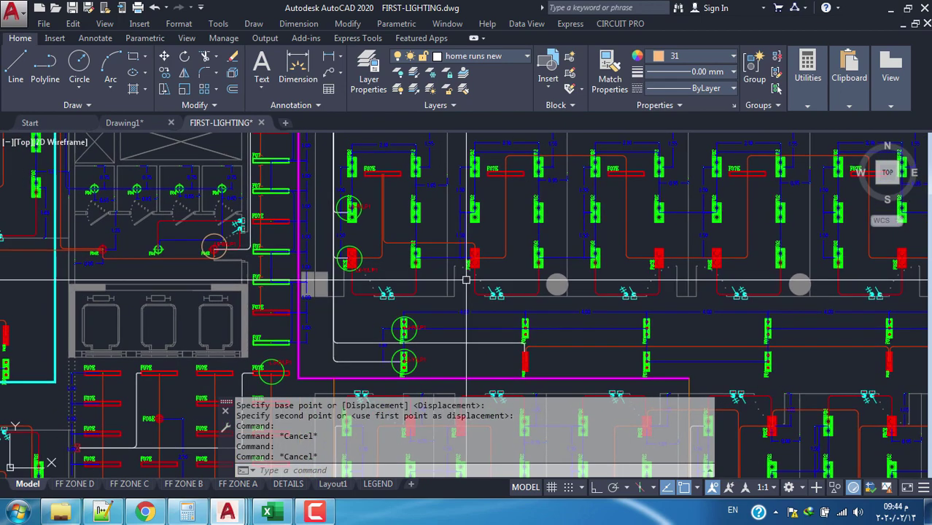
scroll(438, 306, "up", 2)
scroll(408, 289, "up", 2)
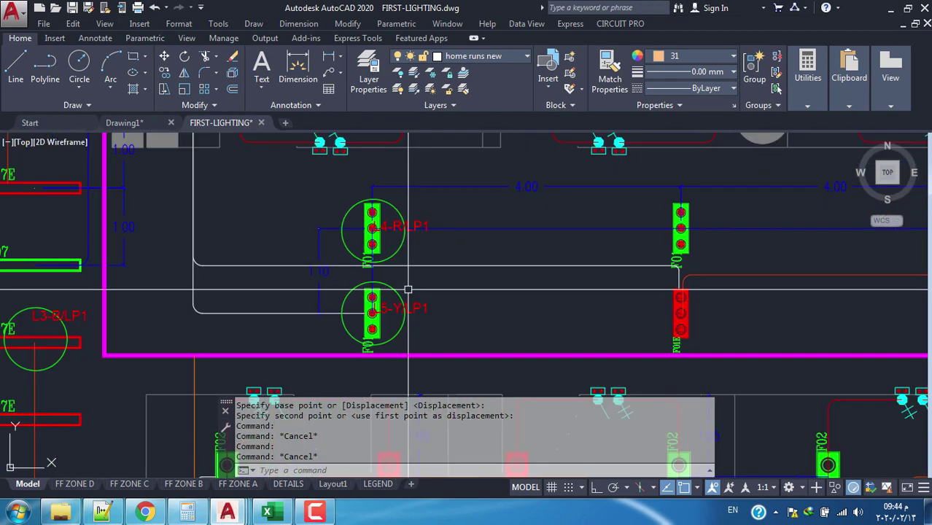
scroll(407, 289, "down", 3)
middle_click_drag(225, 296, 502, 218)
scroll(502, 218, "up", 4)
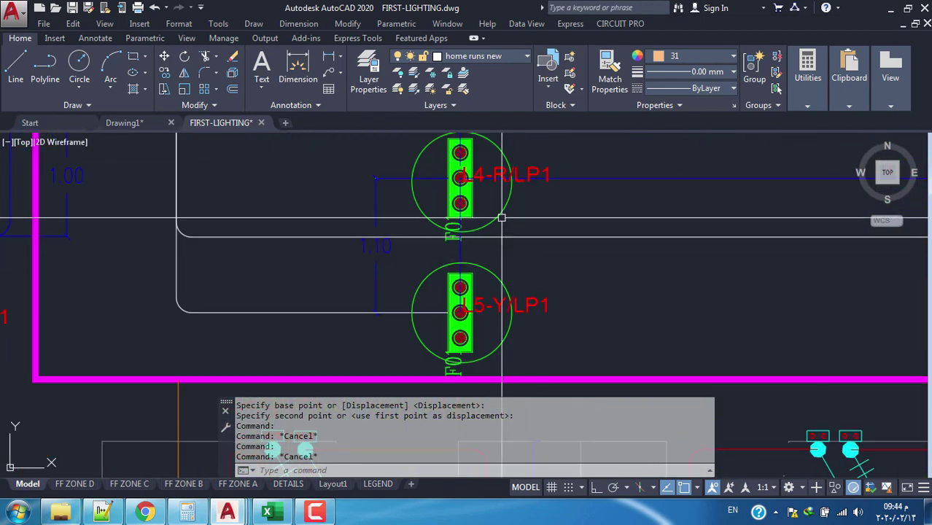
scroll(437, 218, "up", 2)
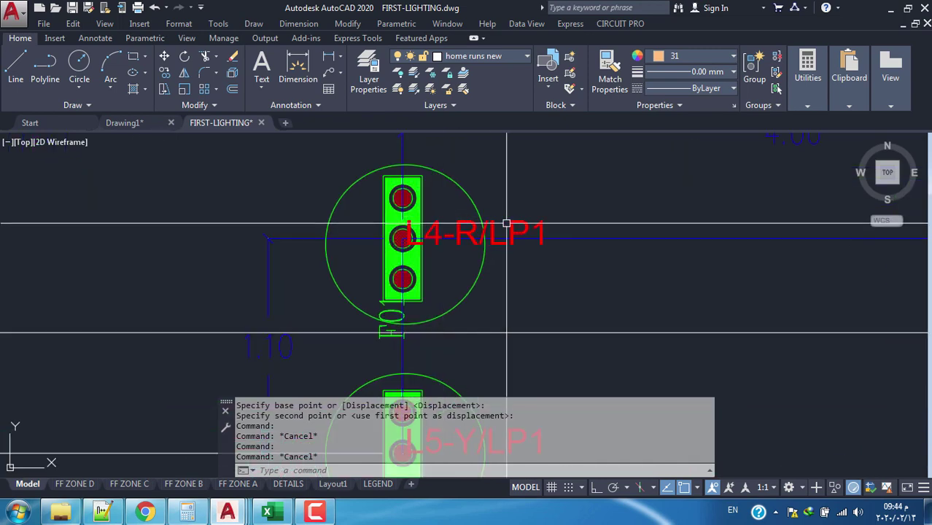
scroll(506, 222, "down", 5)
scroll(487, 277, "up", 3)
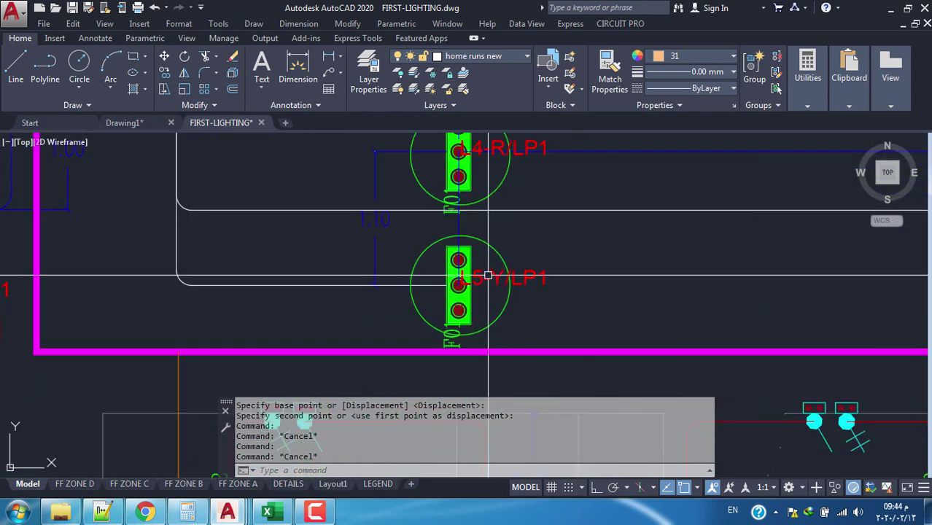
scroll(488, 277, "down", 4)
scroll(294, 318, "up", 5)
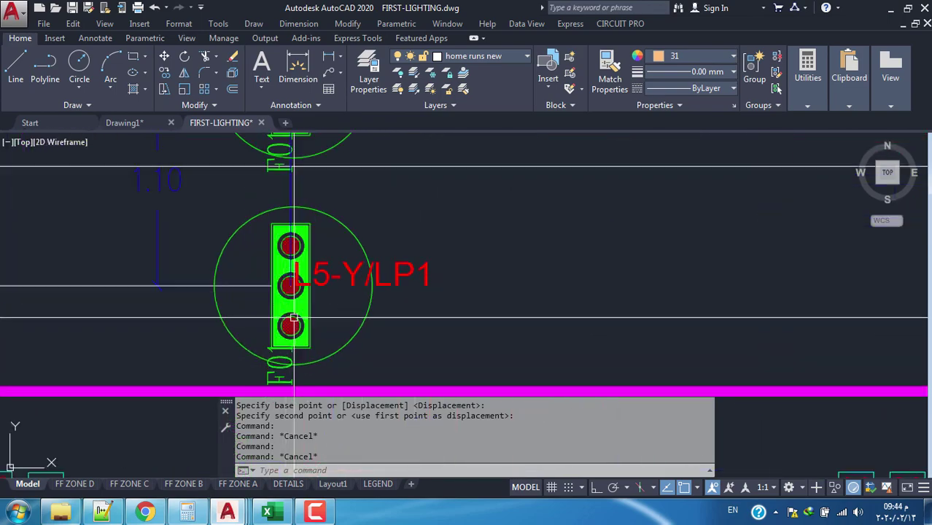
scroll(293, 318, "down", 2)
scroll(295, 319, "down", 2)
scroll(298, 322, "down", 2)
scroll(306, 327, "down", 1)
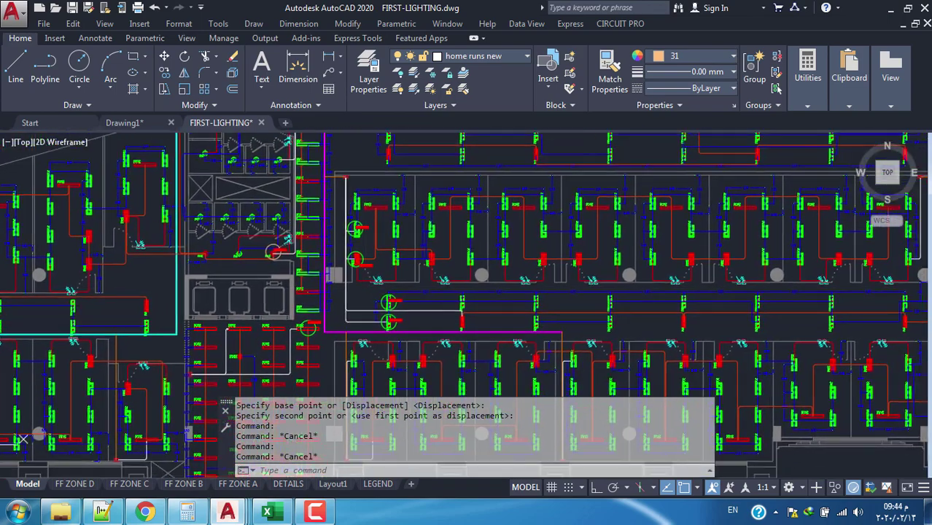
mouse_move(452, 265)
middle_mouse_down()
mouse_move(391, 232)
mouse_move(401, 255)
middle_mouse_up()
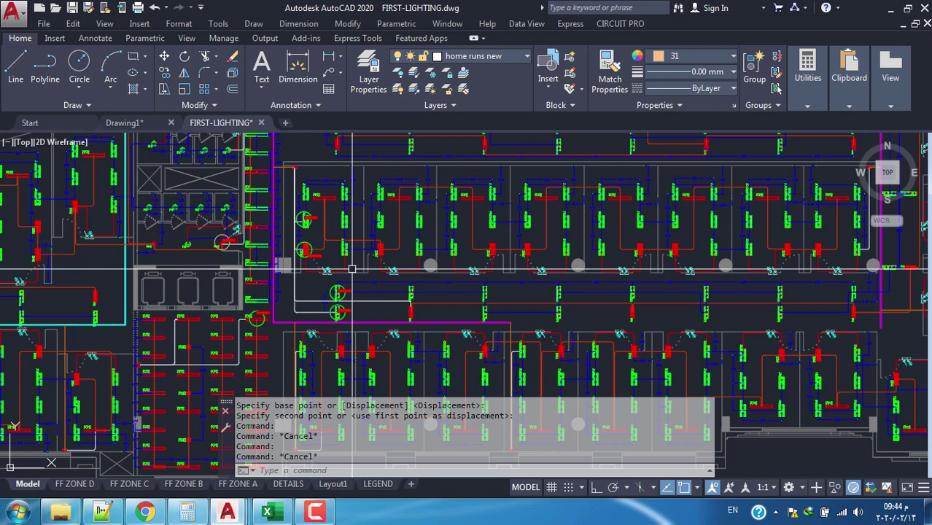
left_click(629, 24)
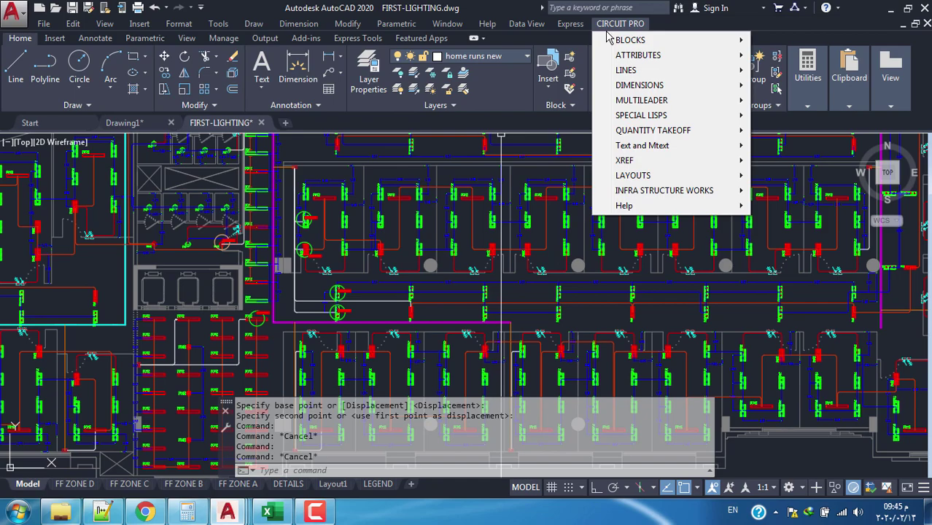
key("Escape")
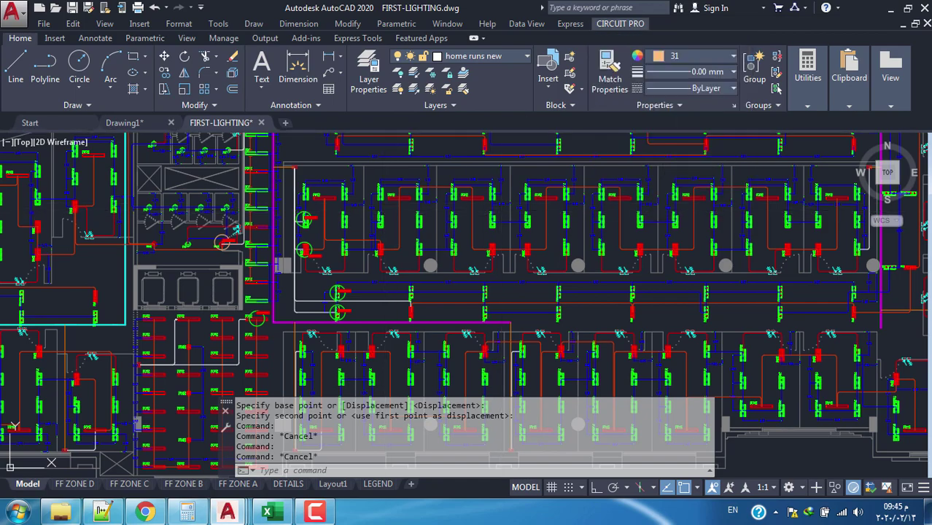
scroll(398, 230, "down", 2)
scroll(398, 230, "down", 2)
middle_click_drag(398, 230, 401, 251)
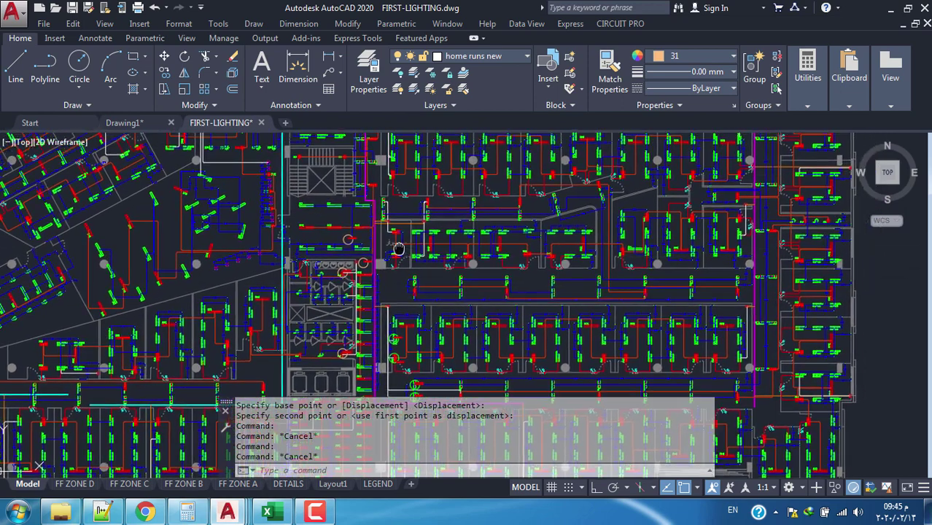